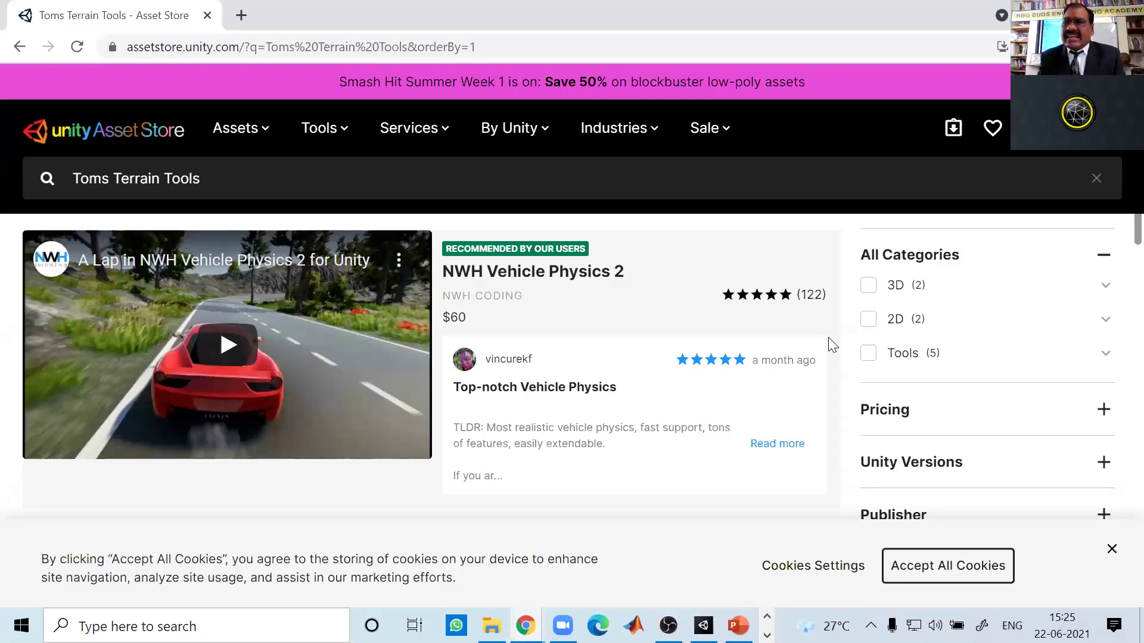
Open the quick look of the free Tom's Terrain Tools asset in the search results and dismiss the cookie notice
scroll(461, 363, "down", 3)
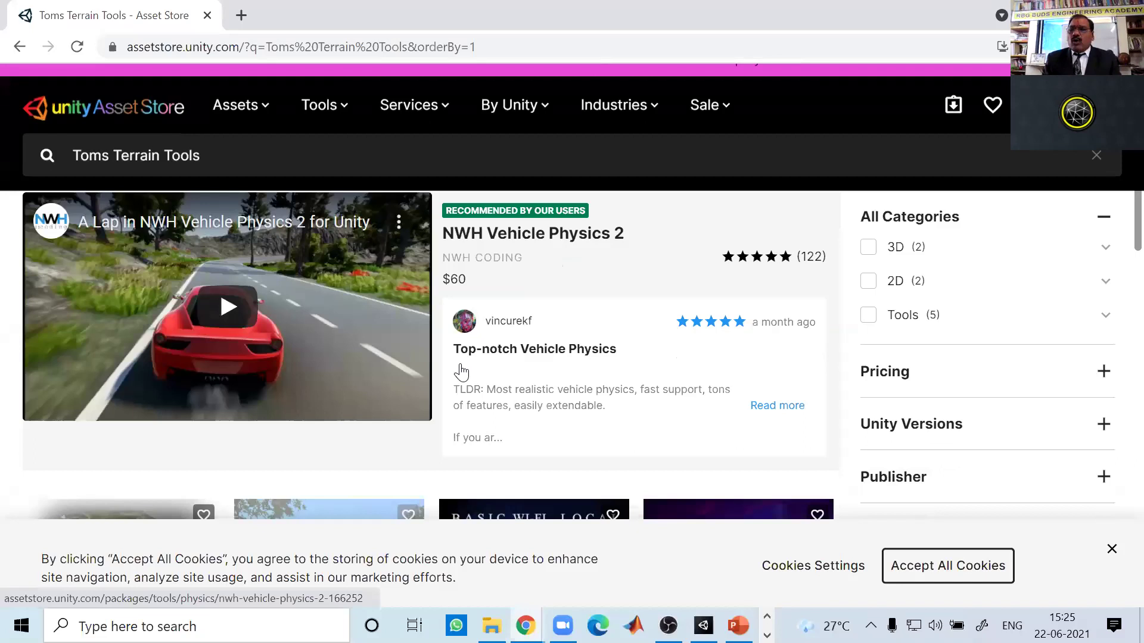
scroll(460, 379, "down", 1)
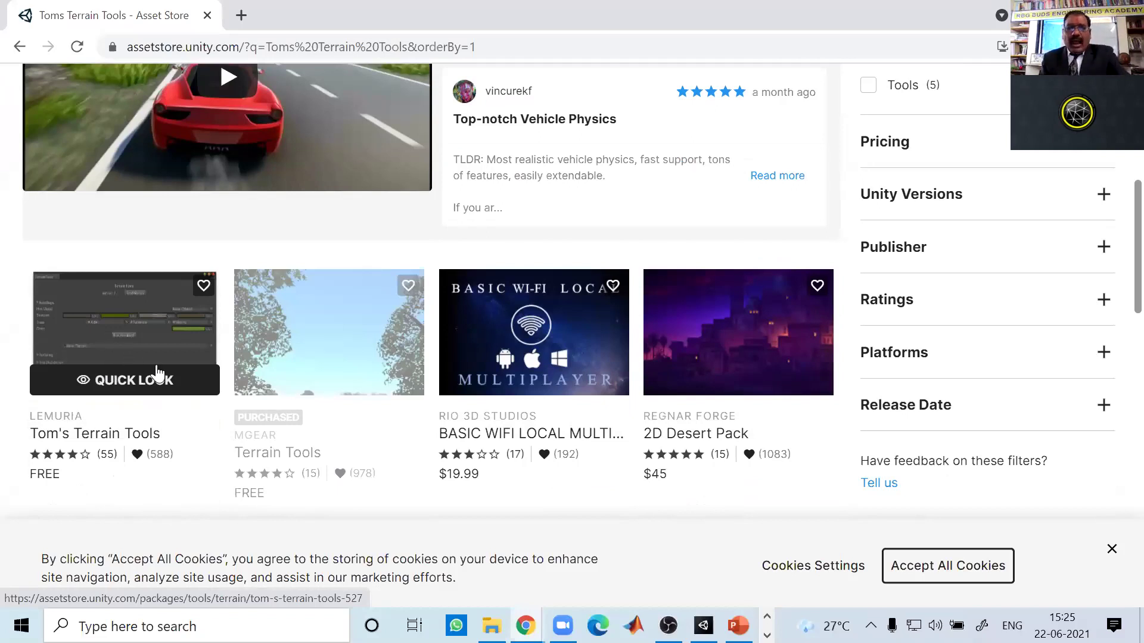
left_click(122, 381)
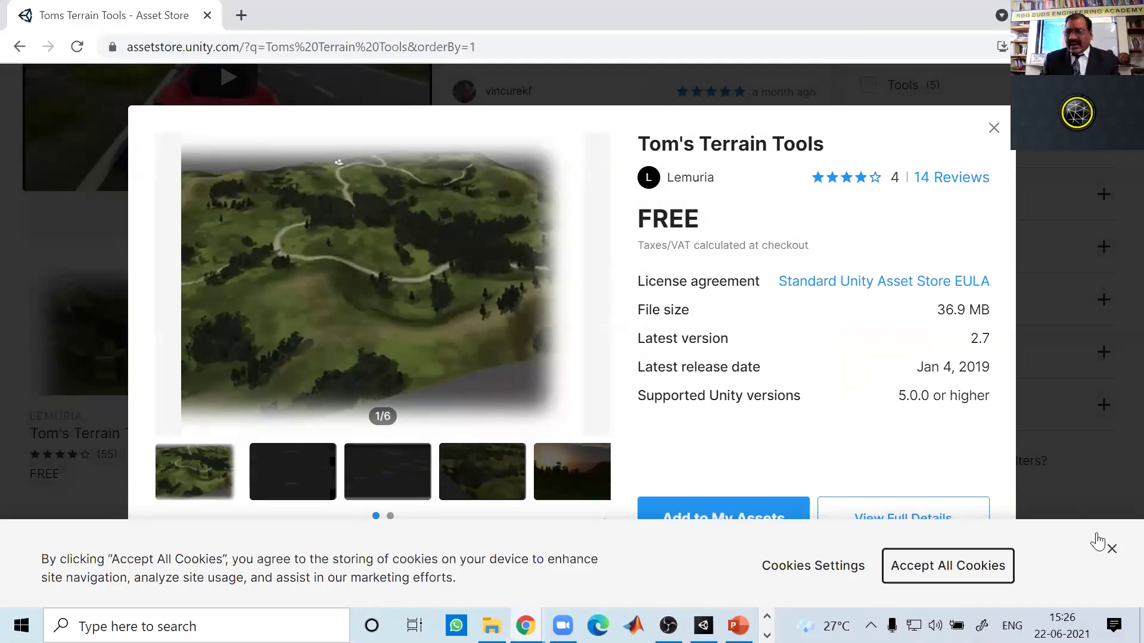
left_click(1101, 558)
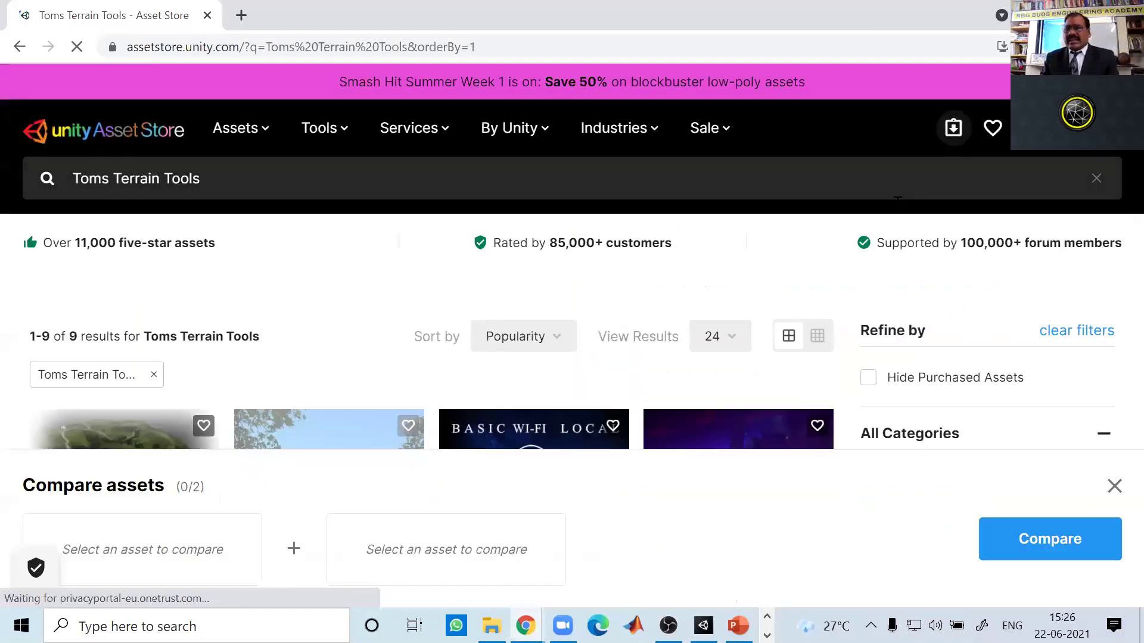
Open the My Assets page and review the list of purchased assets
left_click(953, 128)
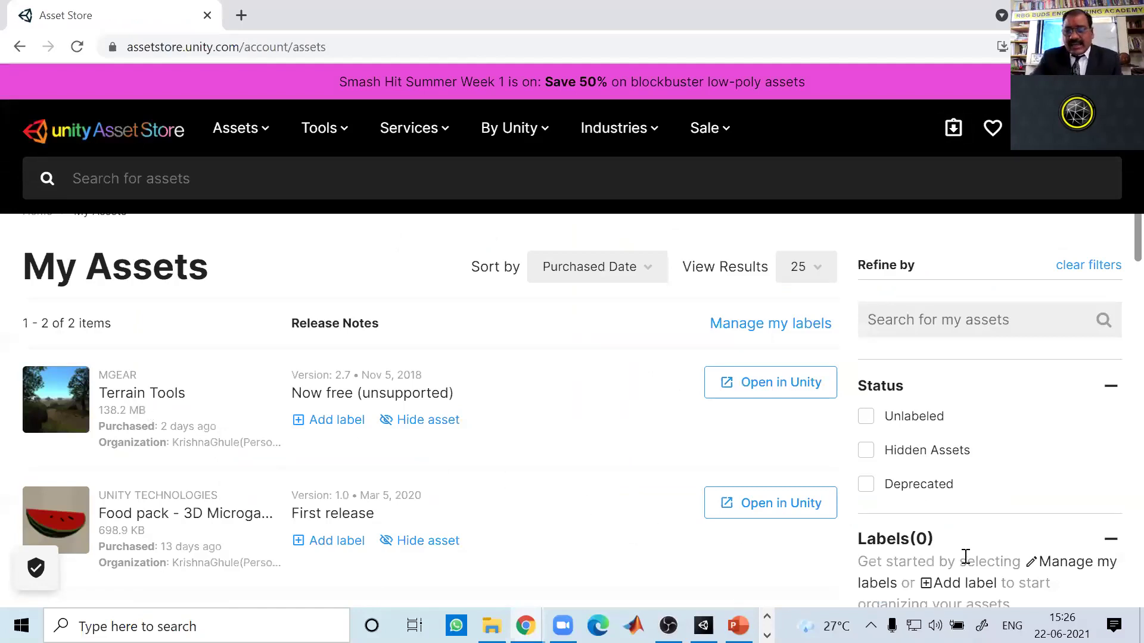
scroll(963, 458, "down", 5)
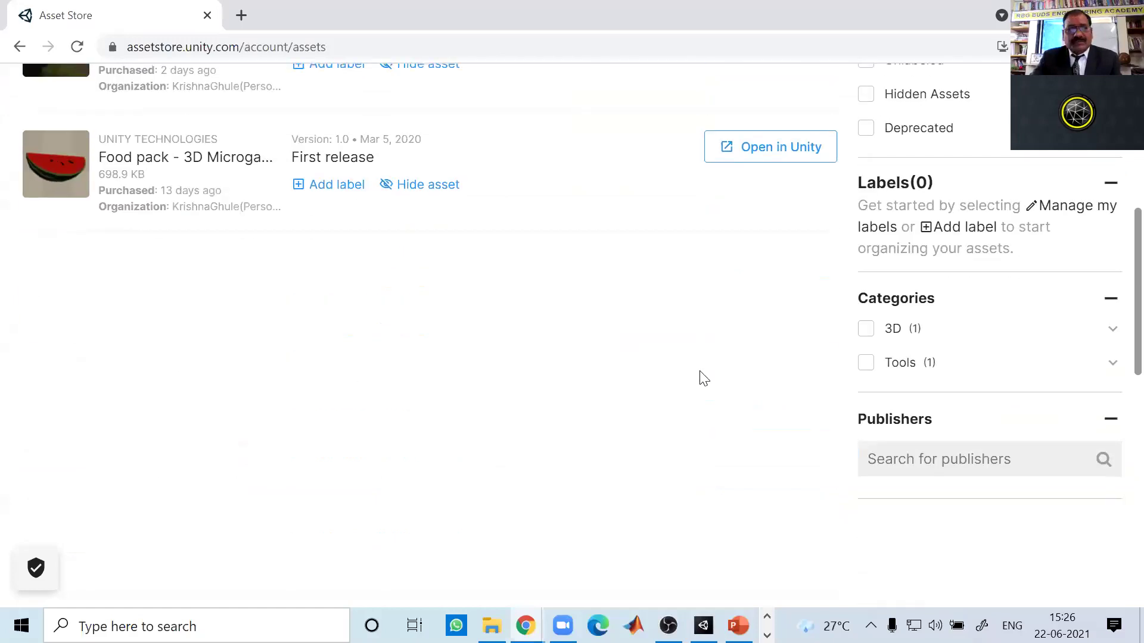
scroll(686, 372, "up", 5)
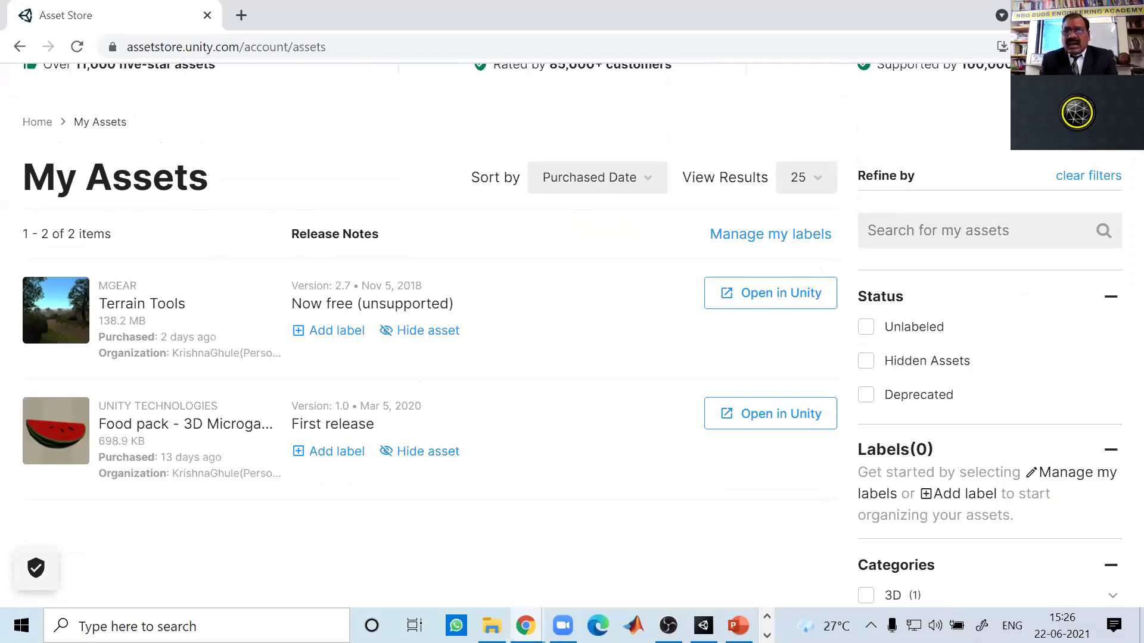
Switch to the Unity editor with the Final Terrain Lucture project and add a Terrain 3D object to SampleScene
mouse_move(703, 625)
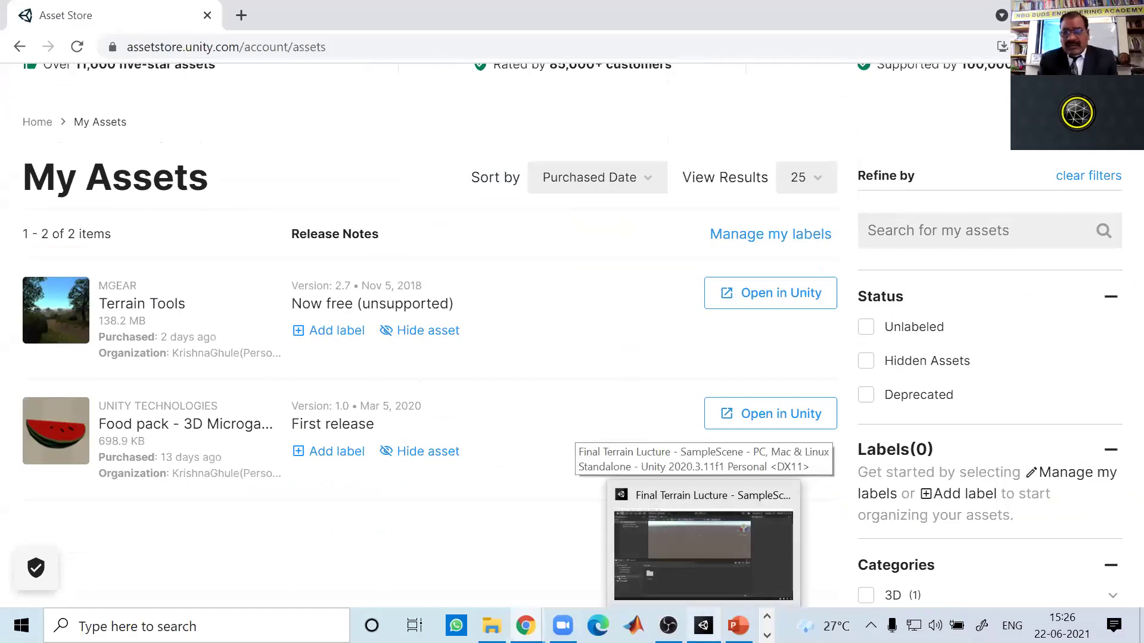
left_click(703, 554)
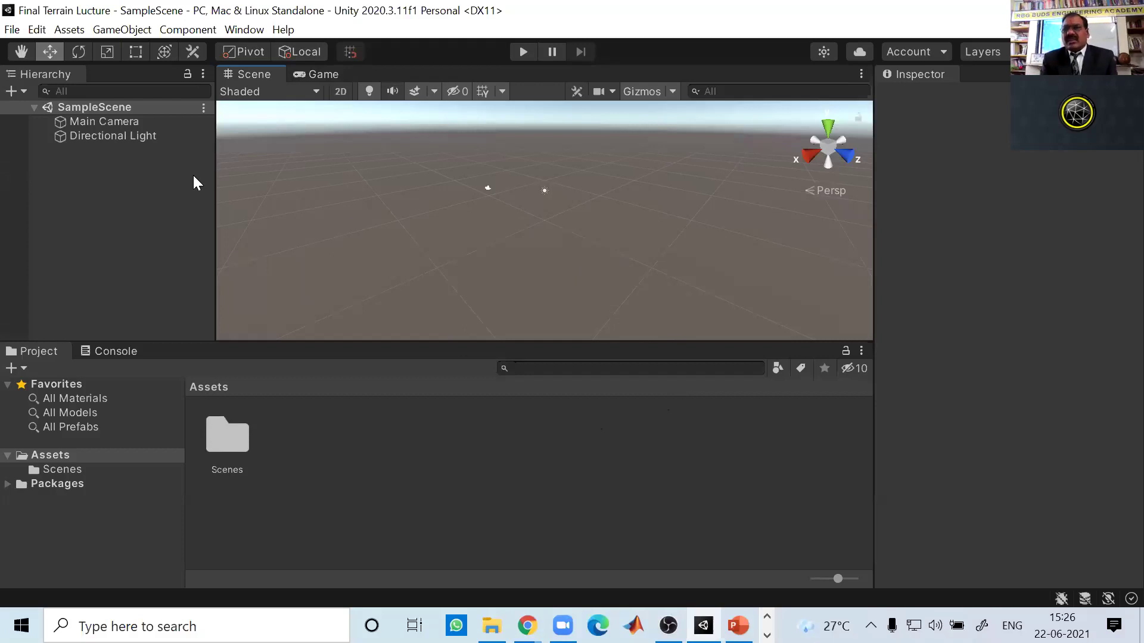
right_click(61, 162)
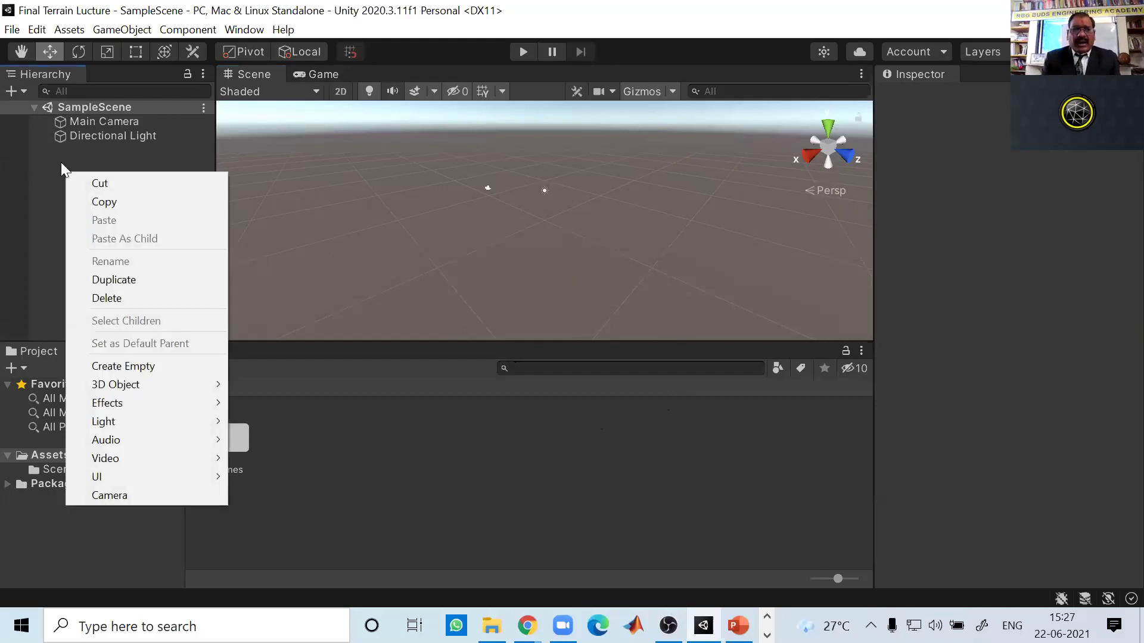
left_click(55, 171)
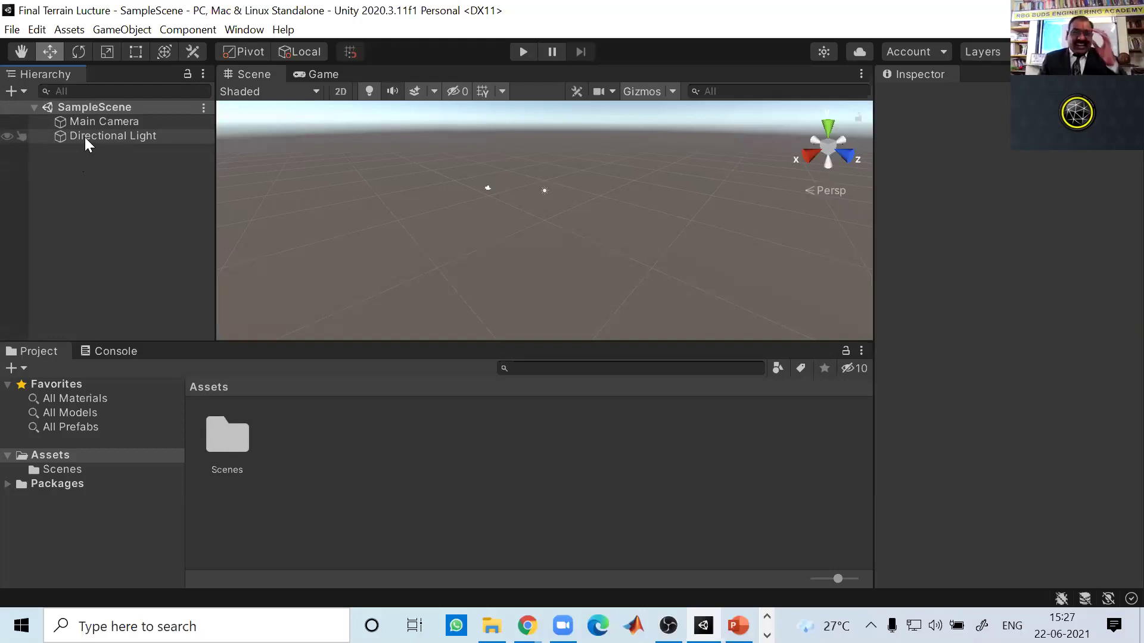
right_click(86, 185)
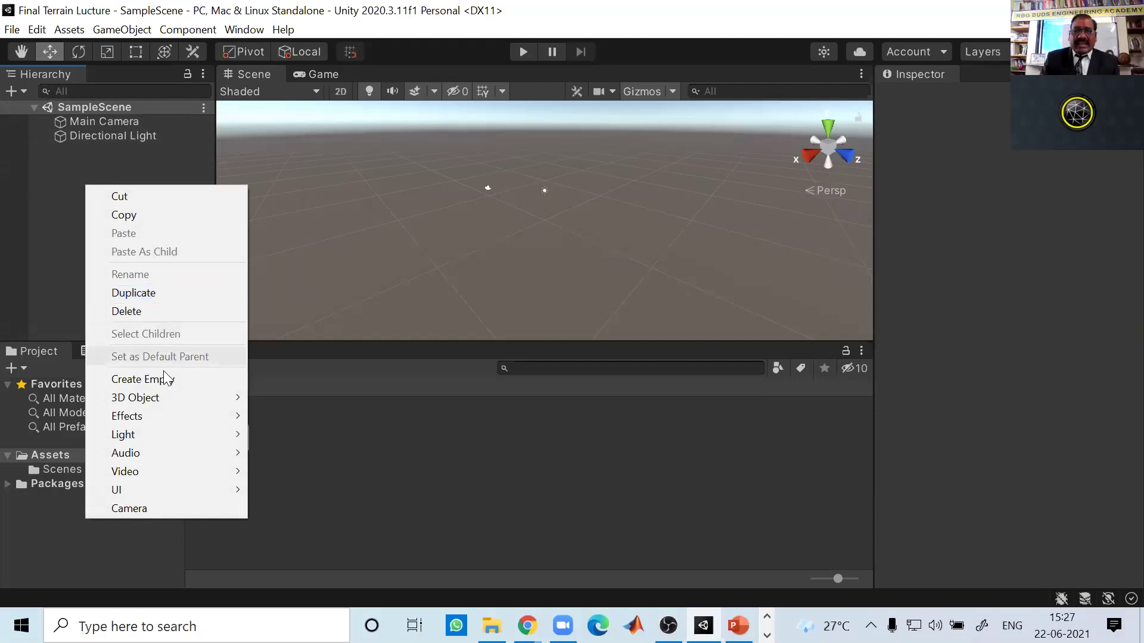
mouse_move(183, 397)
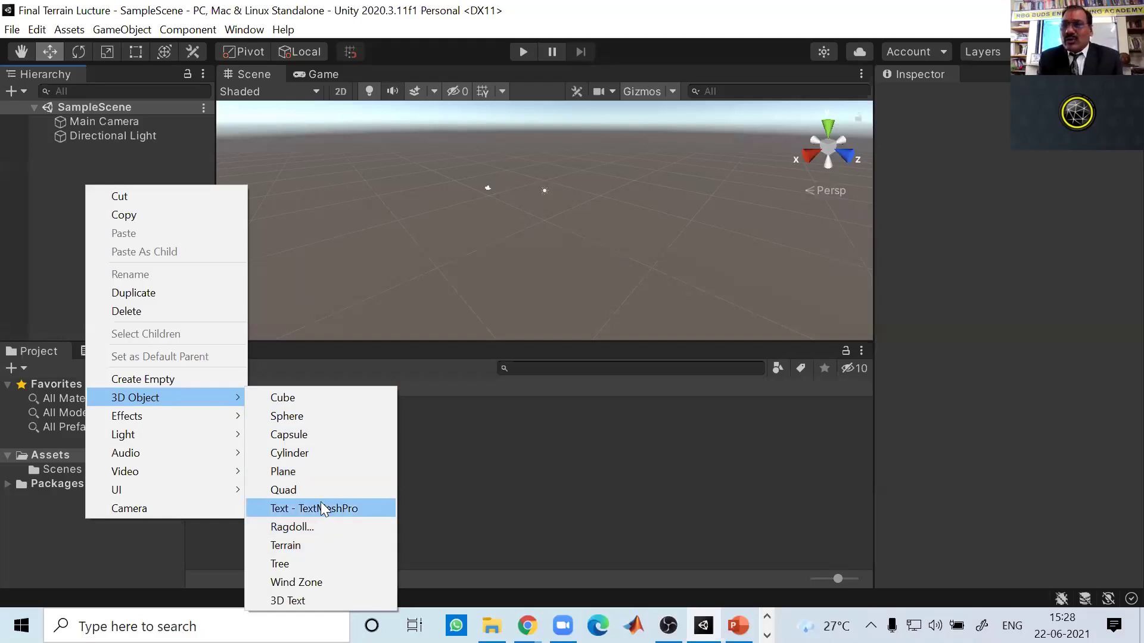
left_click(316, 545)
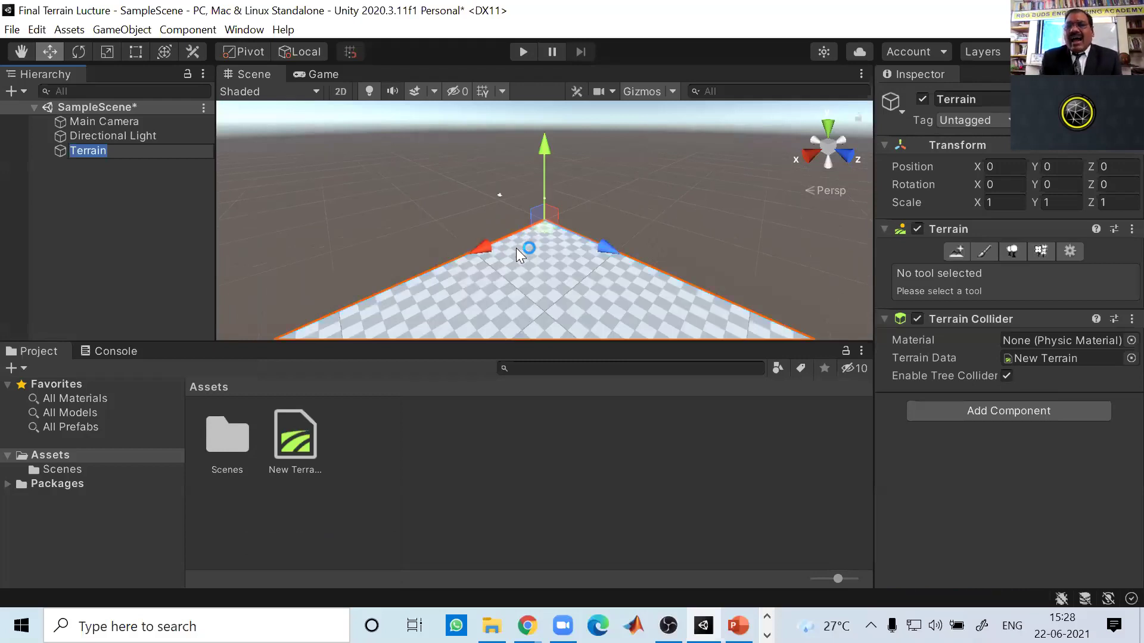
Examine the new terrain in the scene until its whole surface is in view
middle_click_drag(503, 248, 517, 207)
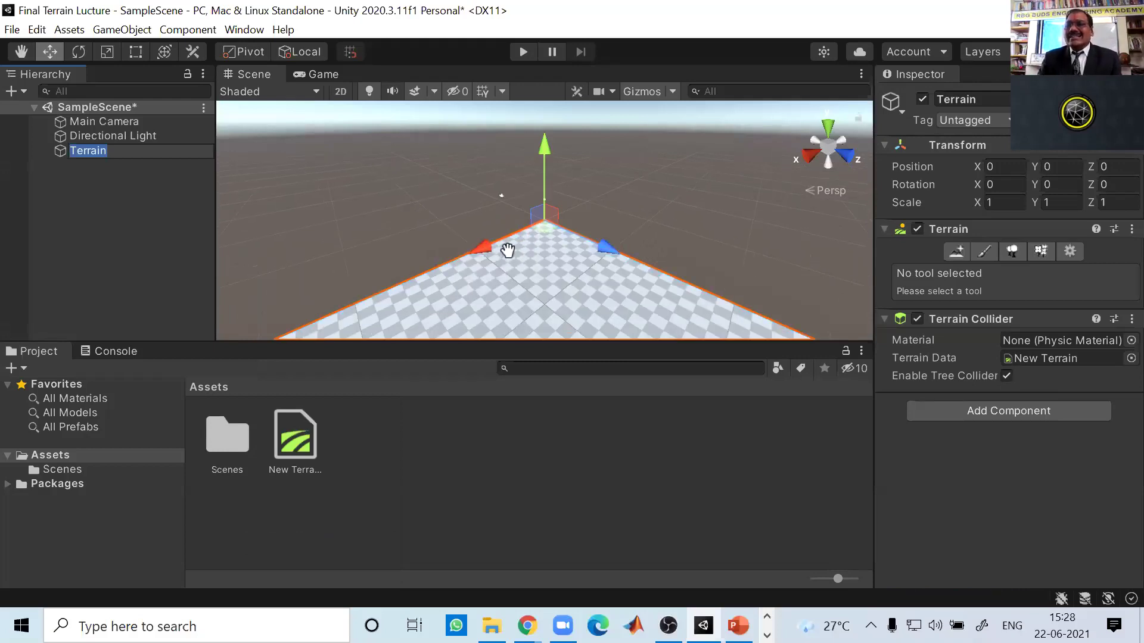
scroll(519, 207, "down", 2)
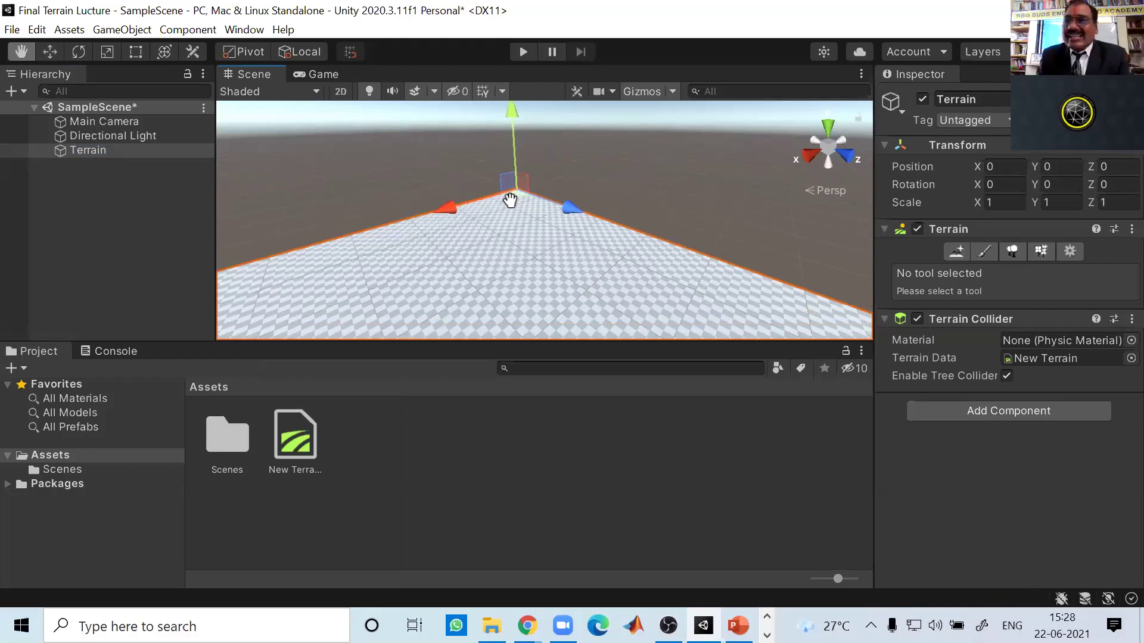
scroll(519, 207, "up", 3)
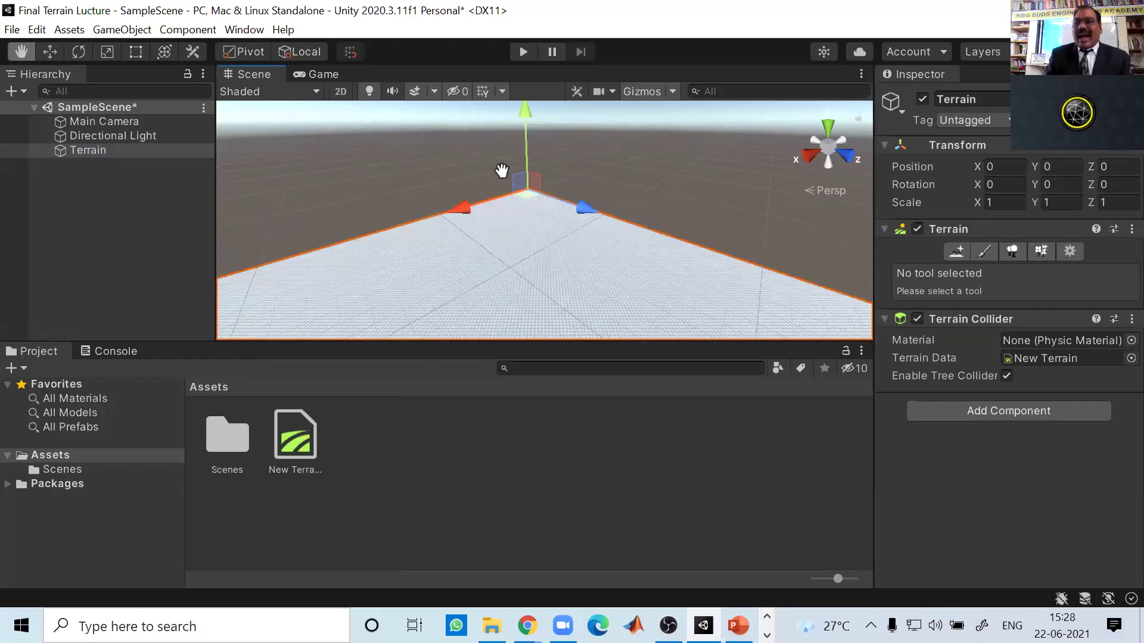
scroll(526, 212, "down", 5)
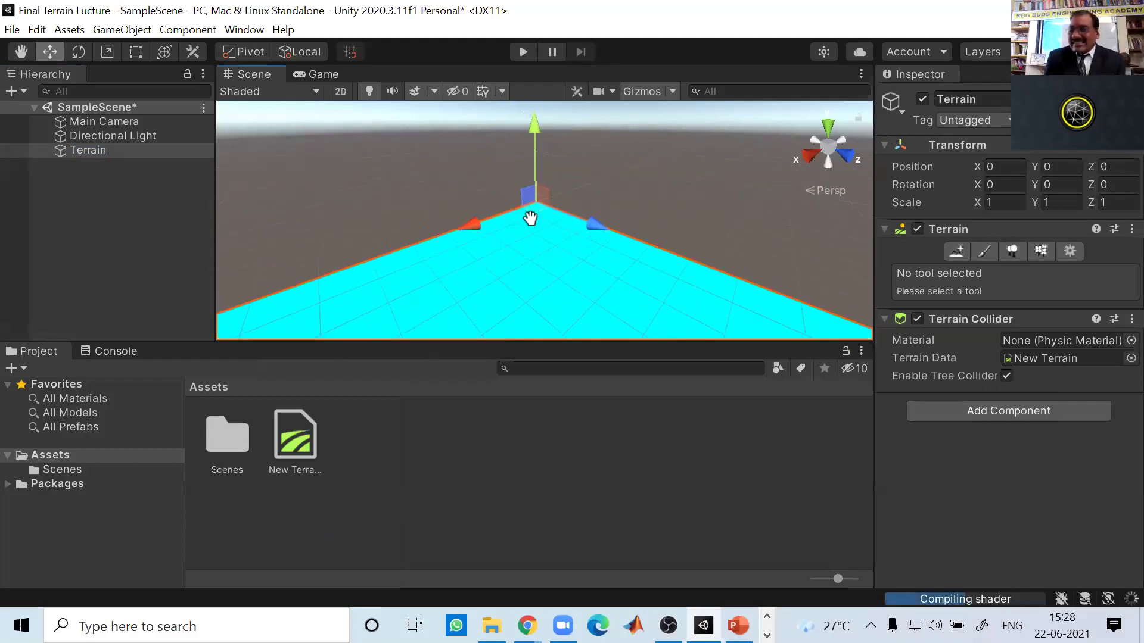
left_click_drag(529, 250, 590, 208, "alt")
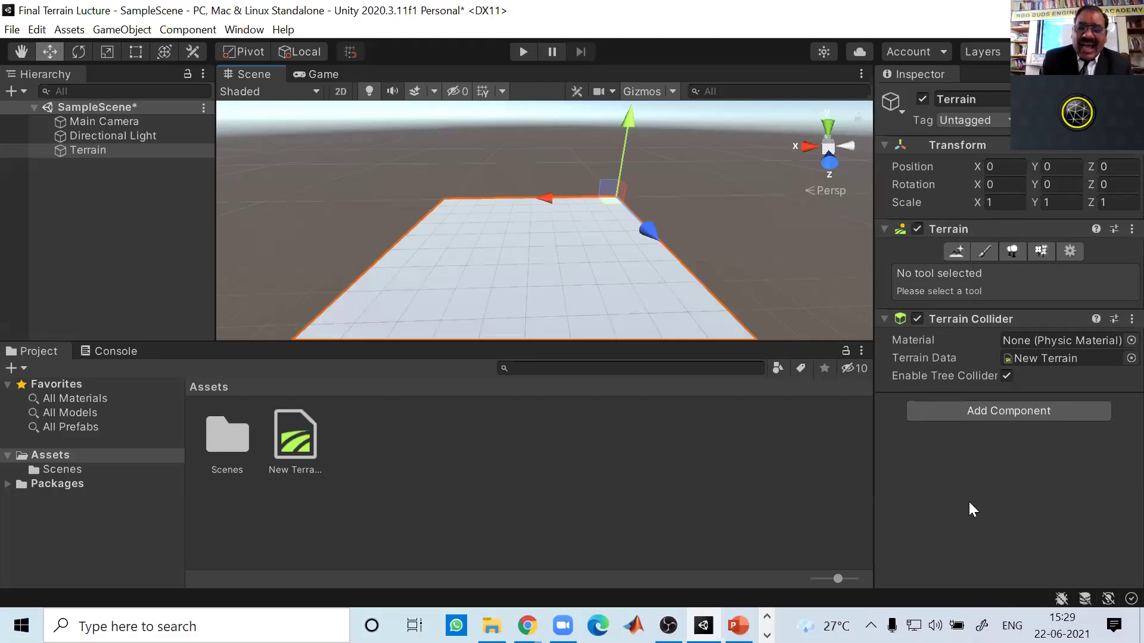
scroll(549, 255, "down", 5)
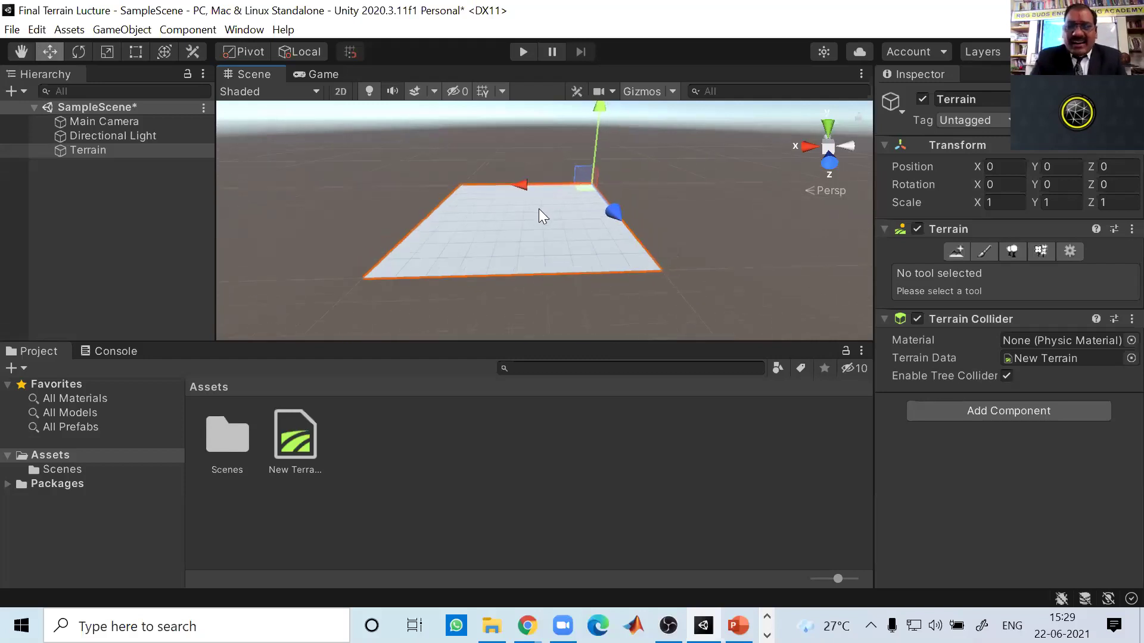
scroll(539, 208, "up", 3)
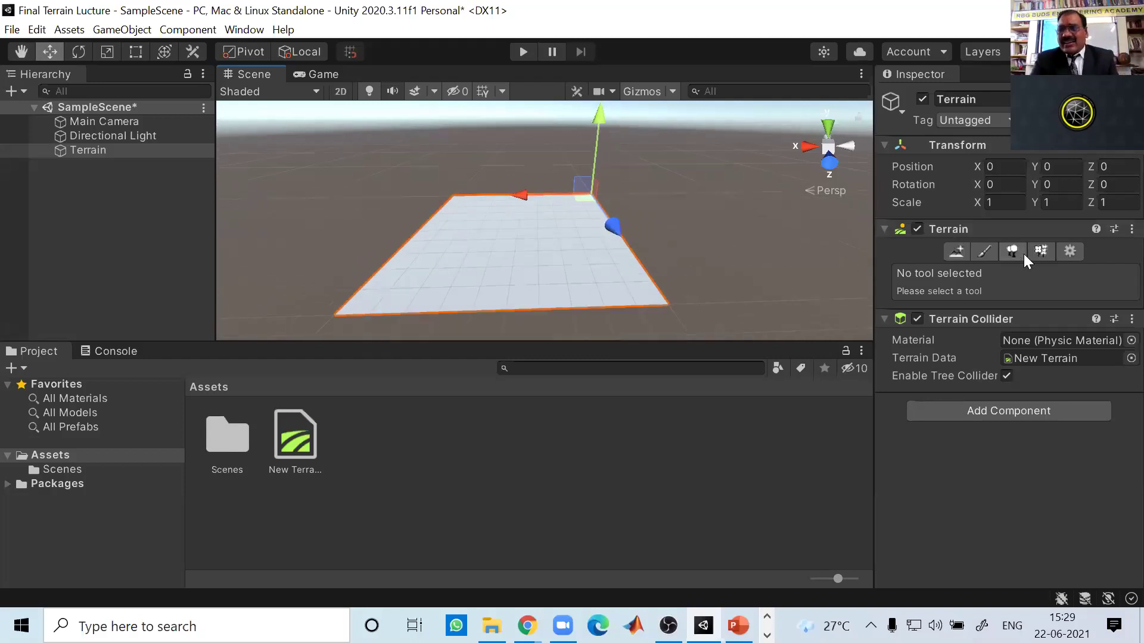
Activate terrain painting for the Terrain object and choose the Raise or Lower Terrain tool
left_click(985, 253)
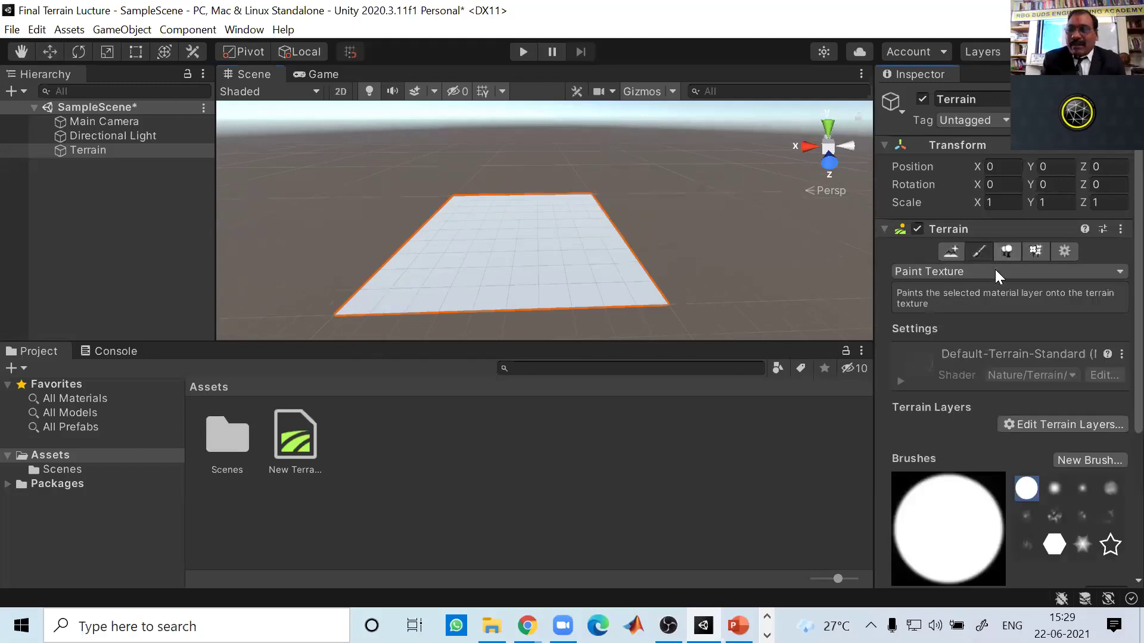
scroll(994, 274, "down", 3)
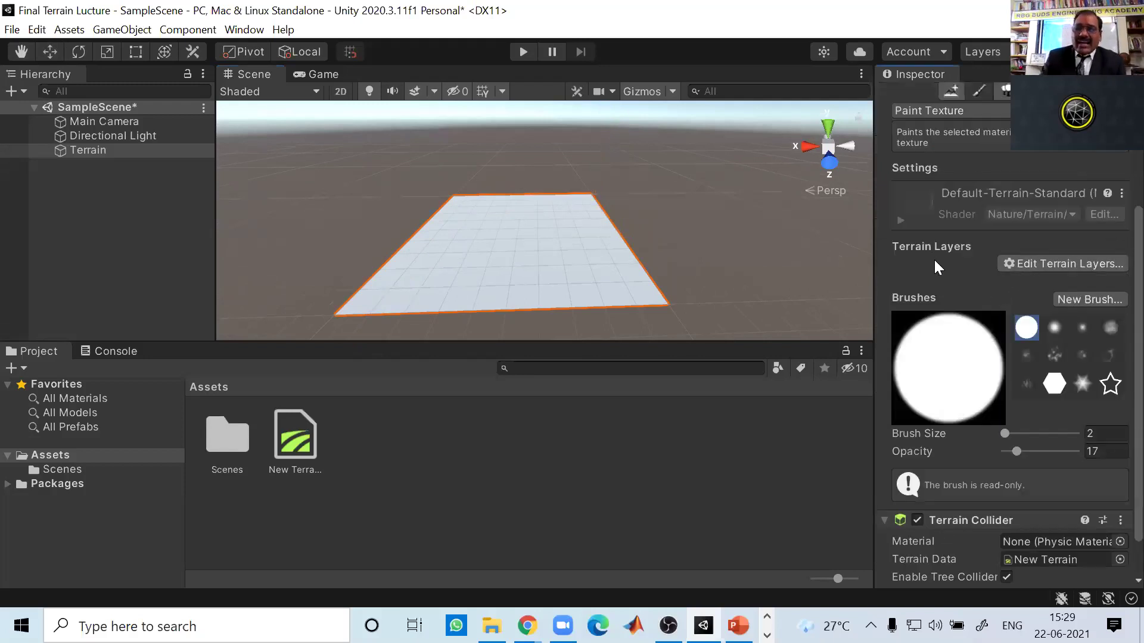
scroll(943, 268, "up", 3)
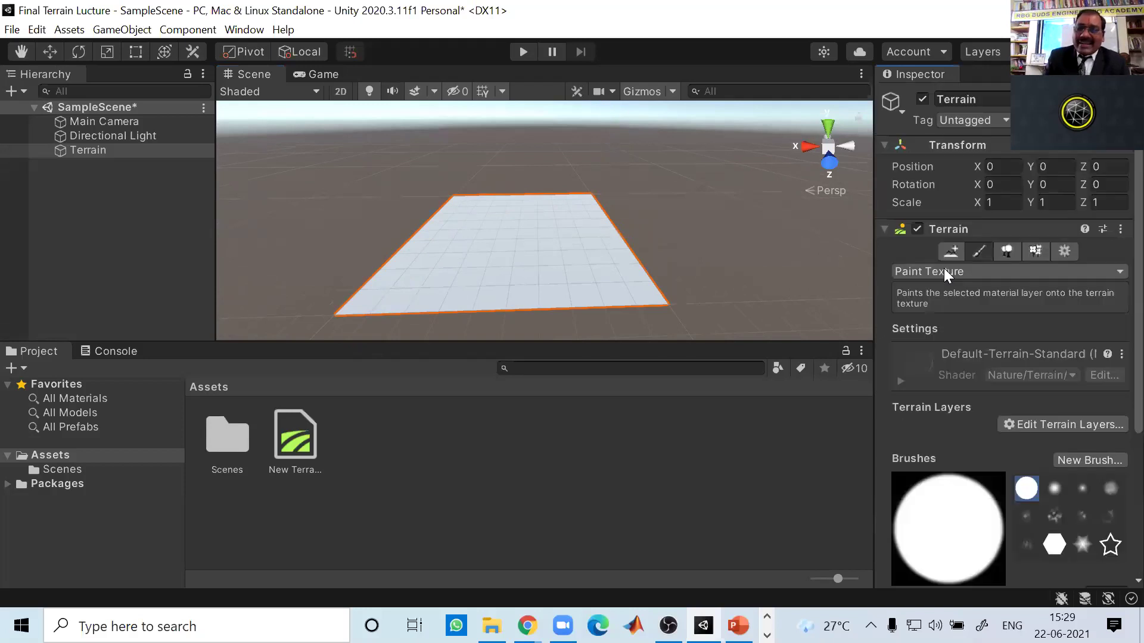
left_click(976, 274)
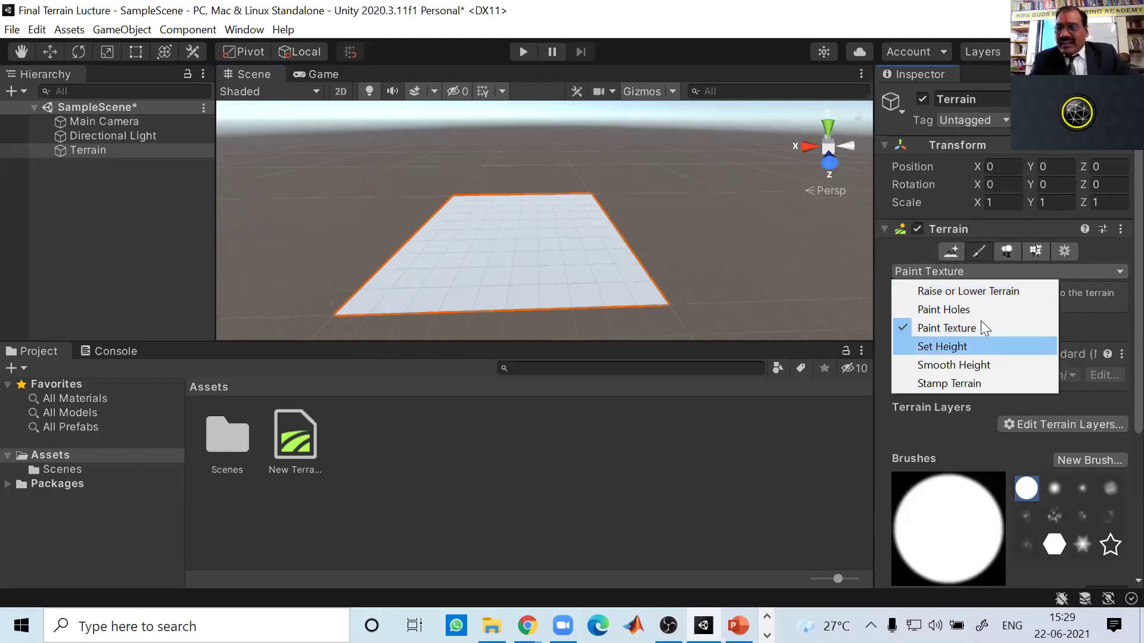
left_click(906, 290)
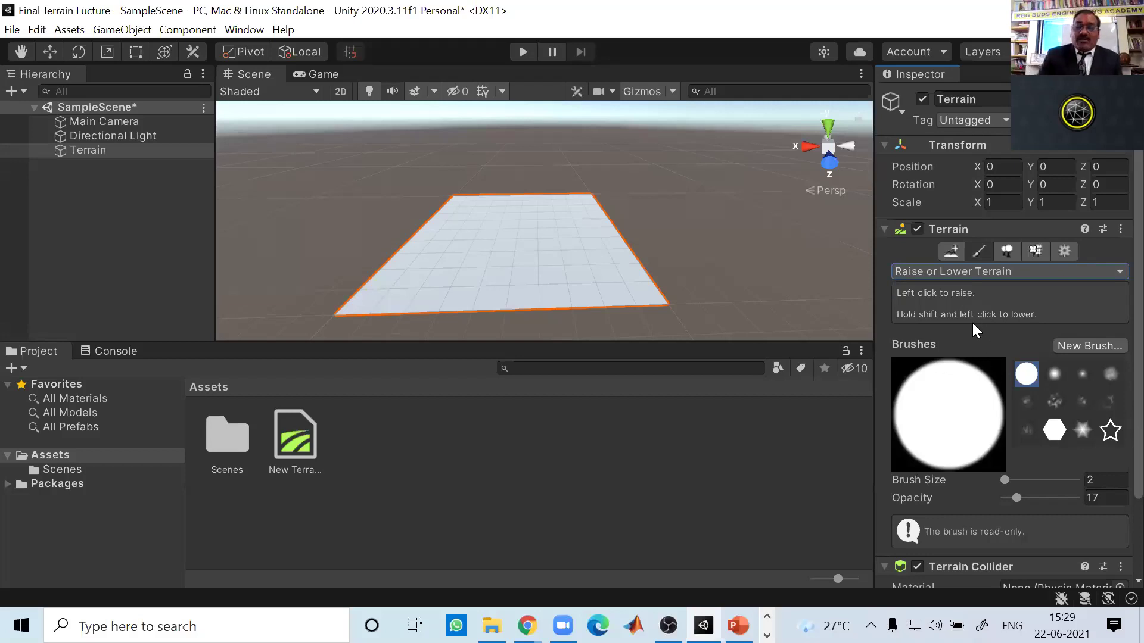
Choose the streaked mountain-shaped brush and set its brush size to 571
left_click(1027, 430)
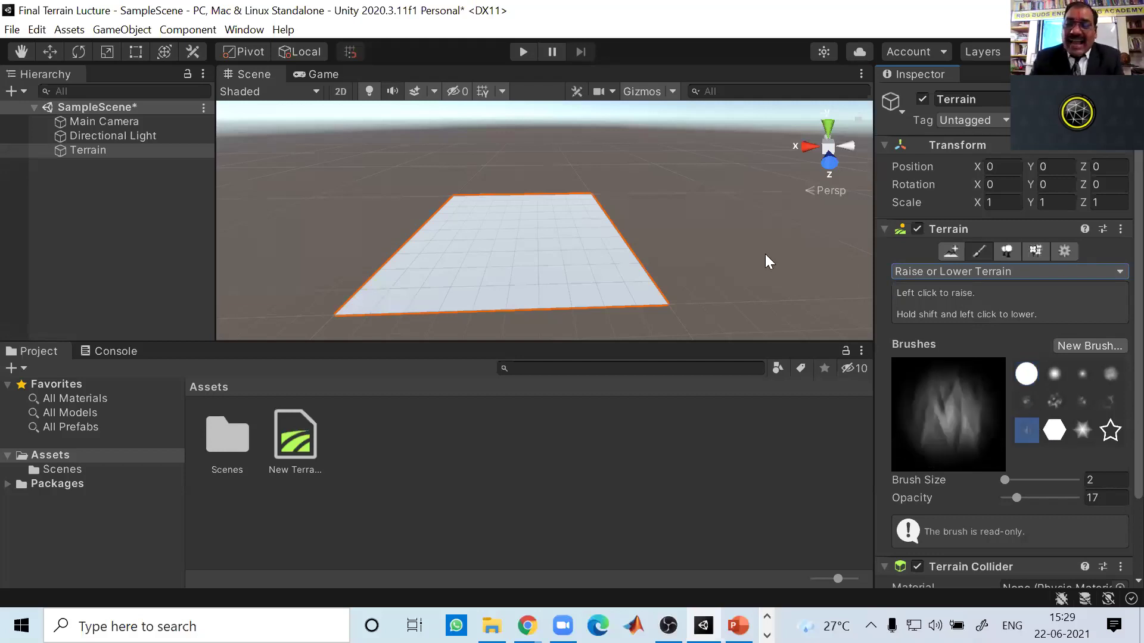
mouse_move(1005, 479)
left_mouse_down()
mouse_move(1046, 479)
mouse_move(1004, 480)
left_mouse_up()
left_click(1011, 480)
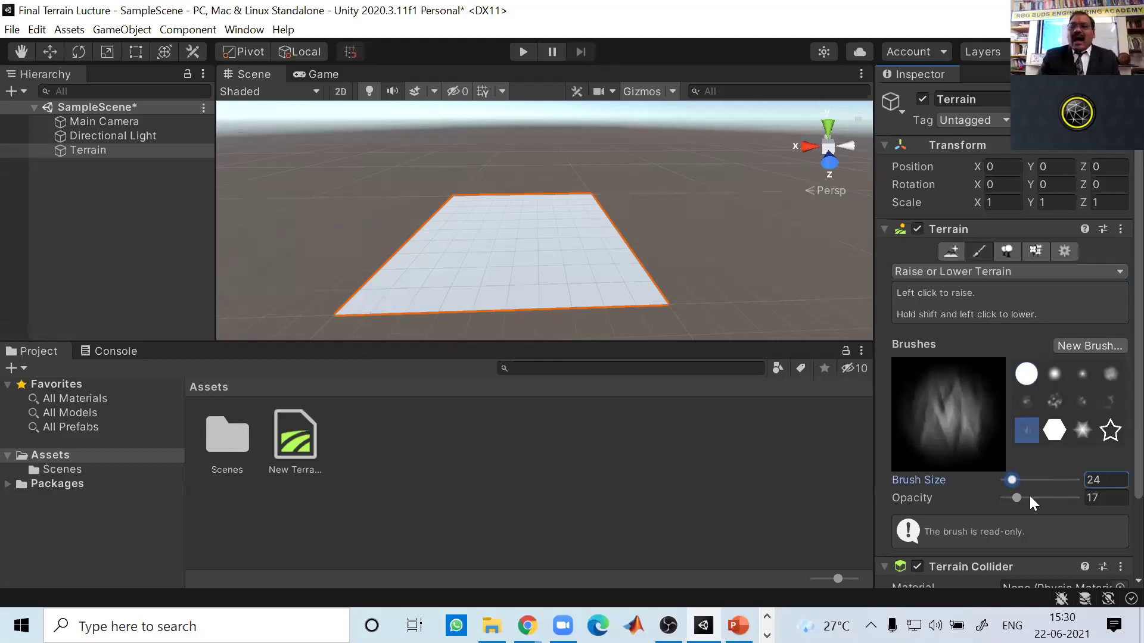
scroll(453, 248, "up", 5)
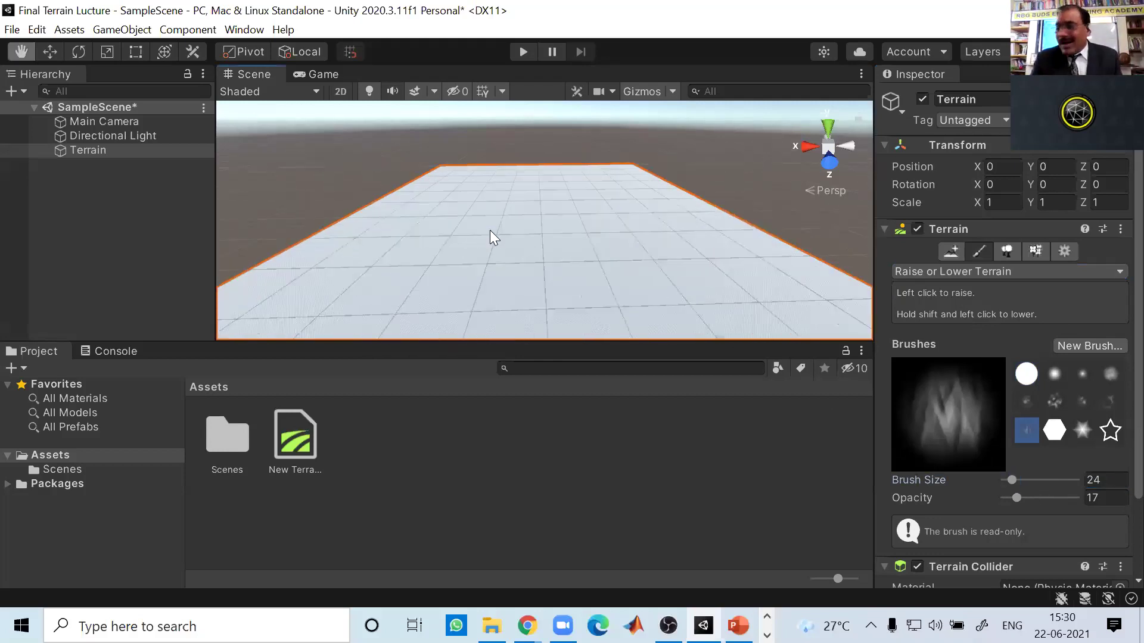
left_click_drag(1012, 479, 1030, 479)
Raise uneven hills across the terrain surface with the Raise or Lower Terrain brush
mouse_move(500, 256)
left_mouse_down()
mouse_move(434, 251)
mouse_move(416, 297)
mouse_move(378, 251)
mouse_move(414, 299)
mouse_move(469, 280)
mouse_move(435, 241)
mouse_move(402, 233)
mouse_move(607, 261)
mouse_move(597, 251)
mouse_move(696, 258)
left_mouse_up()
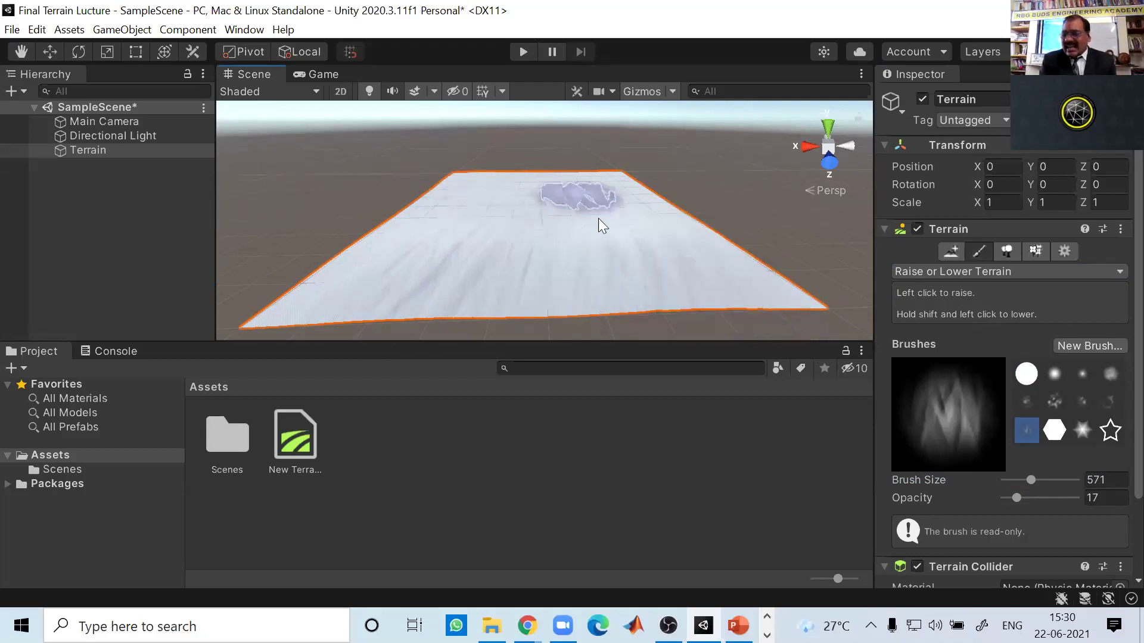
scroll(584, 206, "up", 3)
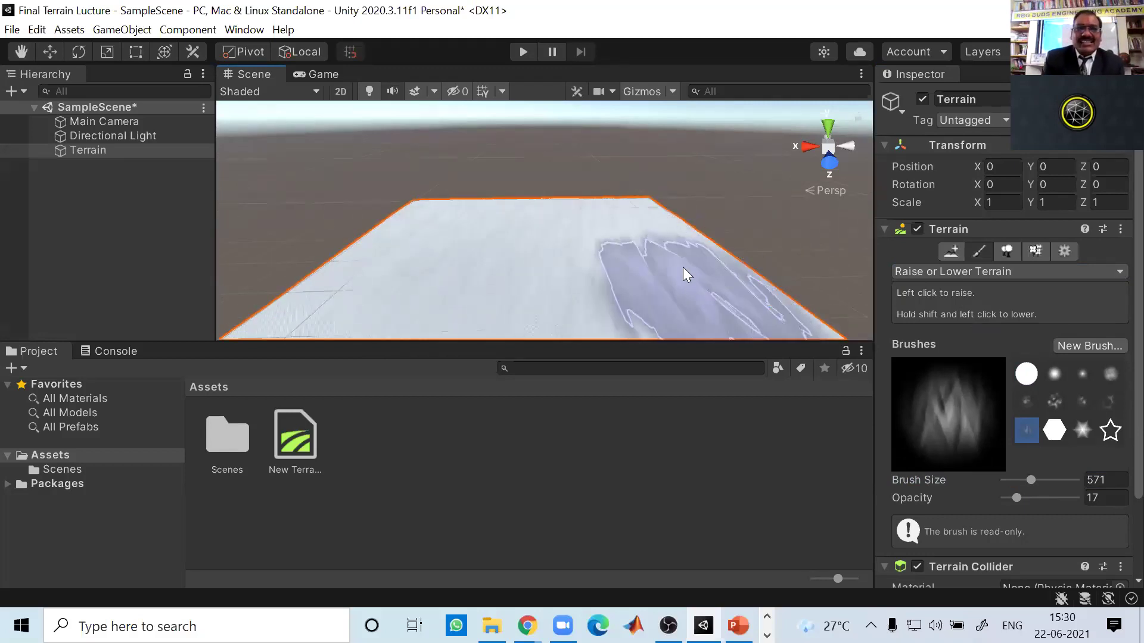
scroll(644, 270, "down", 3)
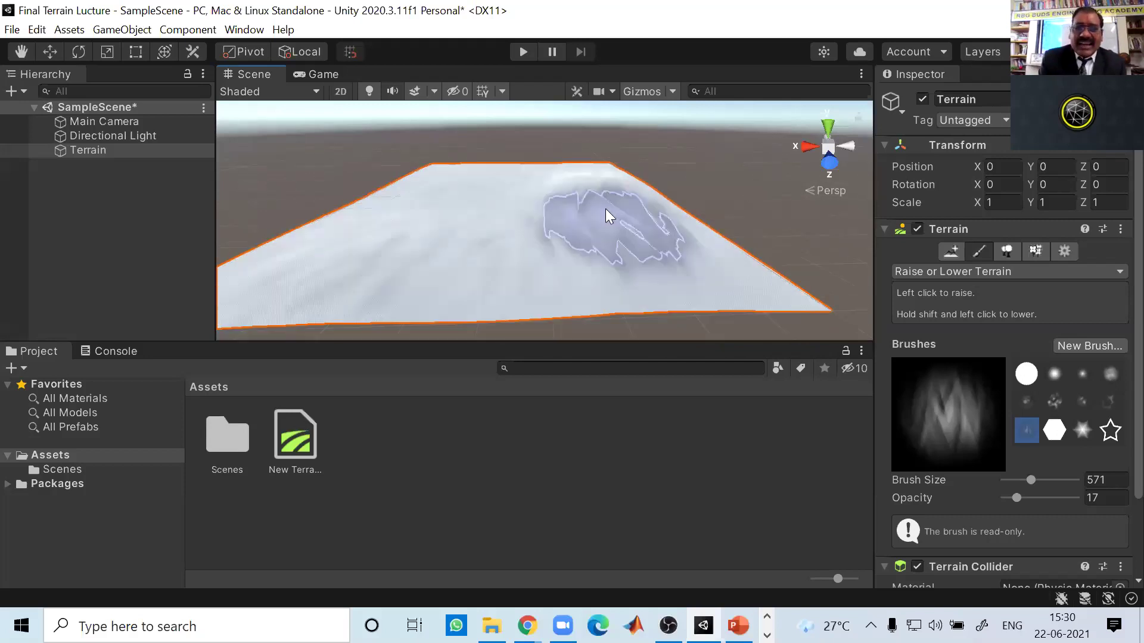
scroll(590, 238, "down", 2)
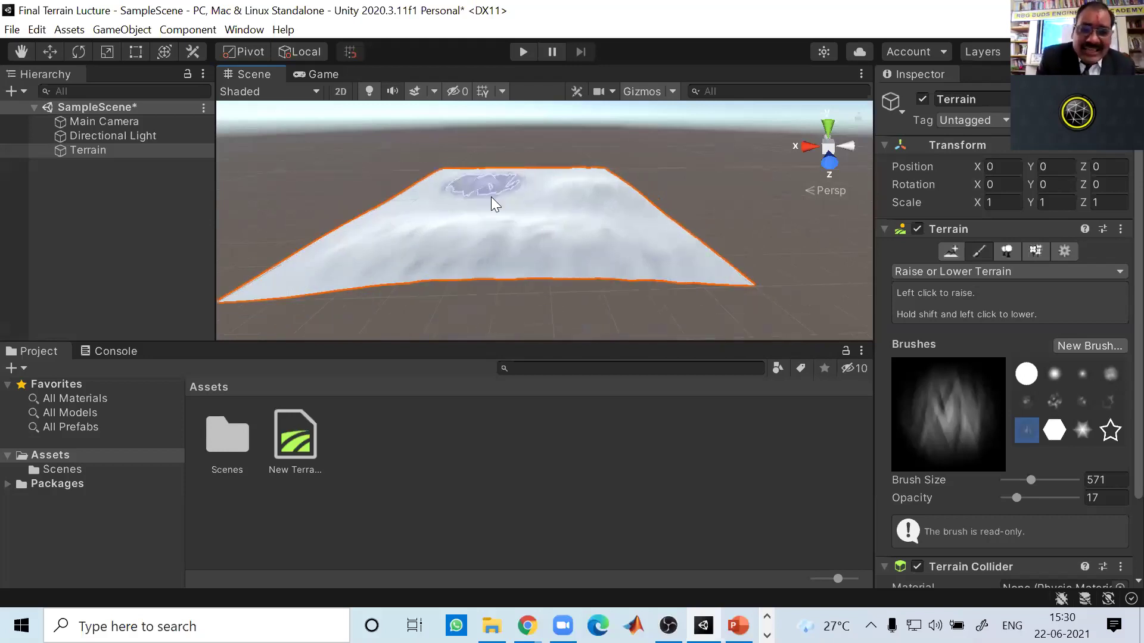
scroll(580, 276, "up", 2)
mouse_move(583, 278)
left_mouse_down()
mouse_move(422, 284)
mouse_move(403, 306)
mouse_move(422, 291)
left_mouse_up()
Undo the last change and continue raising the reselected terrain along its left edge
key("ctrl+z")
scroll(427, 263, "down", 1)
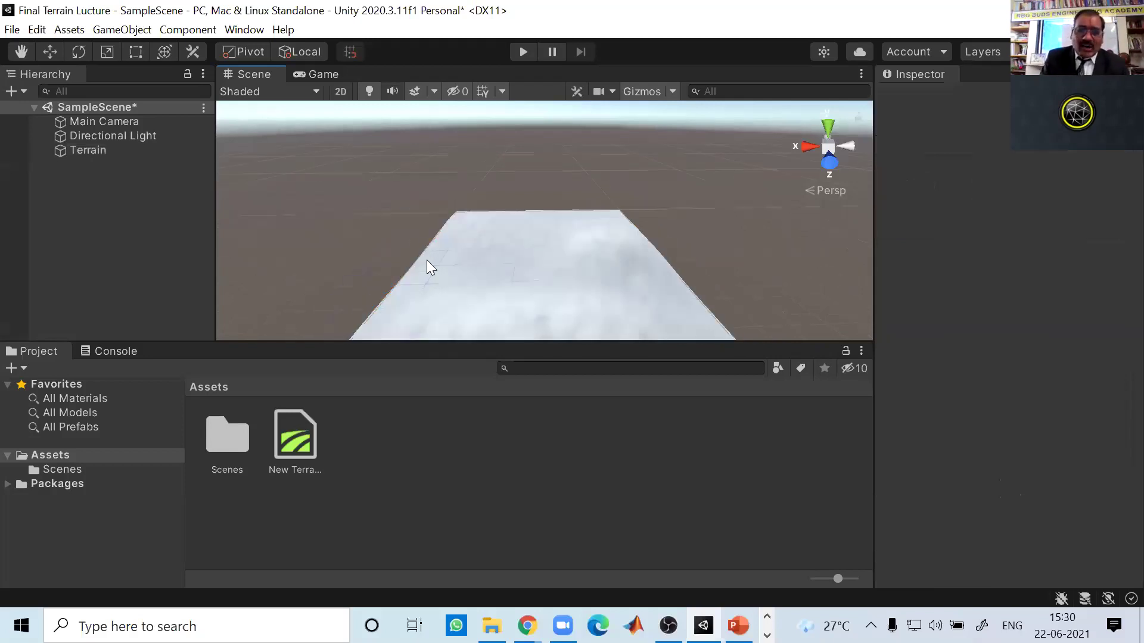
left_click(426, 260)
mouse_move(446, 280)
left_mouse_down()
mouse_move(455, 287)
mouse_move(443, 284)
mouse_move(437, 304)
mouse_move(433, 270)
mouse_move(466, 319)
mouse_move(424, 255)
mouse_move(432, 276)
mouse_move(435, 257)
left_mouse_up()
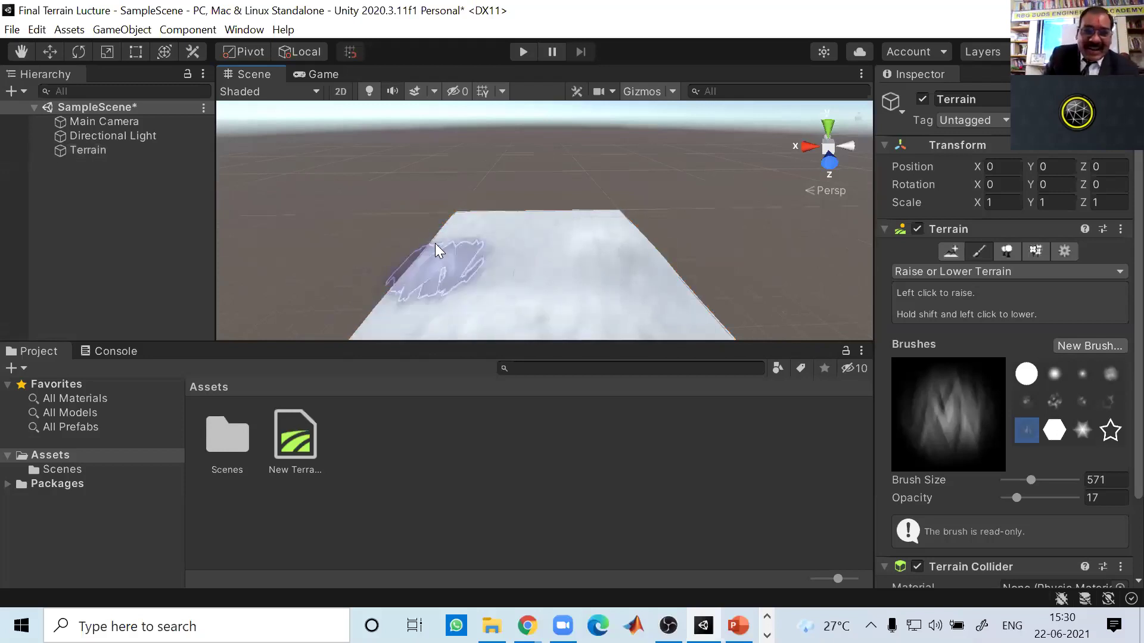
Reselect the terrain and examine its sculpted surface from a higher angle
left_click(621, 298)
scroll(514, 288, "down", 5)
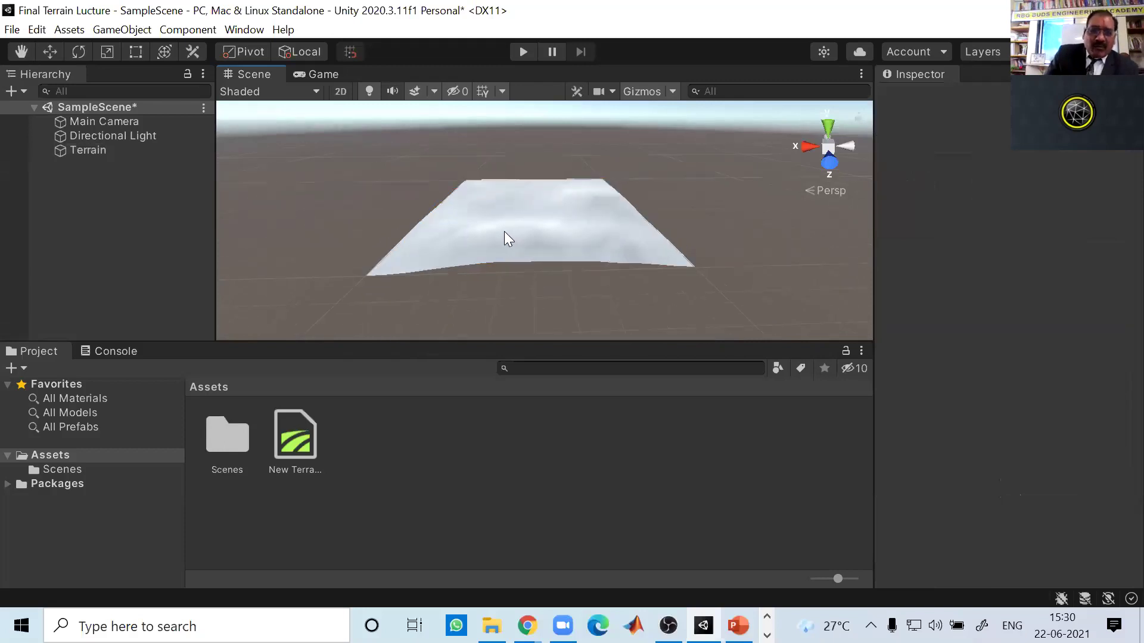
scroll(511, 282, "up", 5)
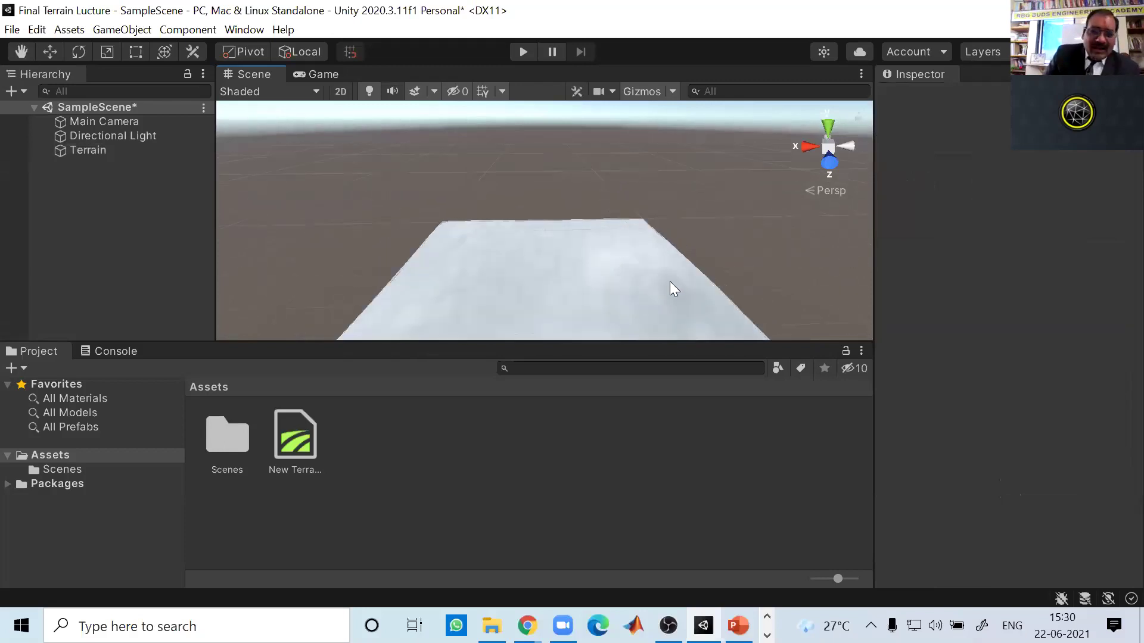
left_click(638, 276)
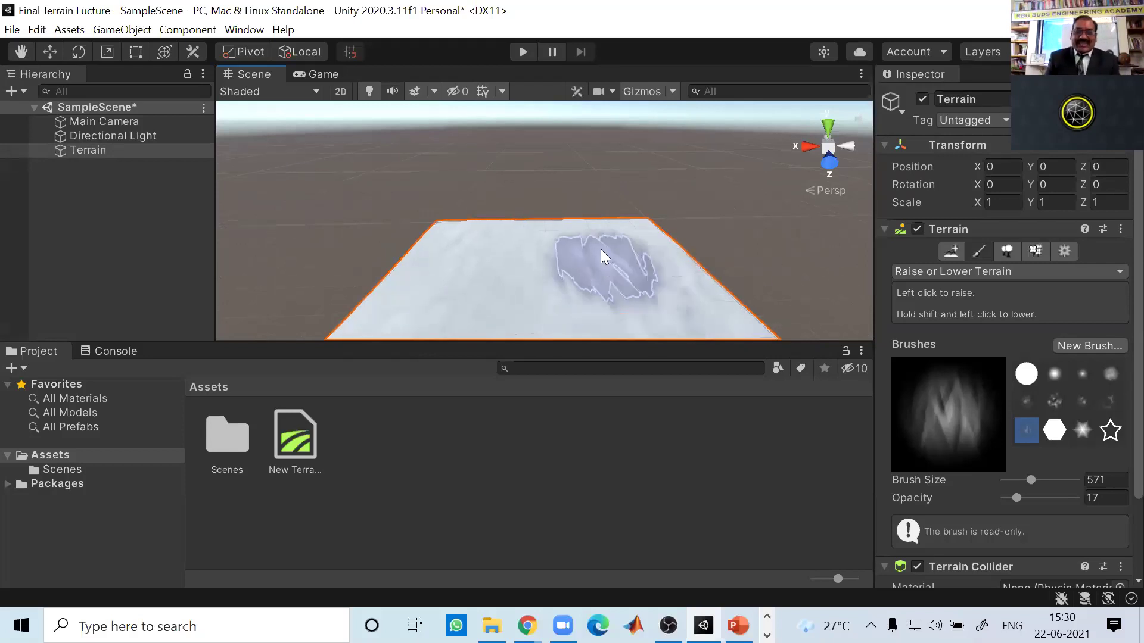
left_click_drag(601, 235, 578, 238, "alt")
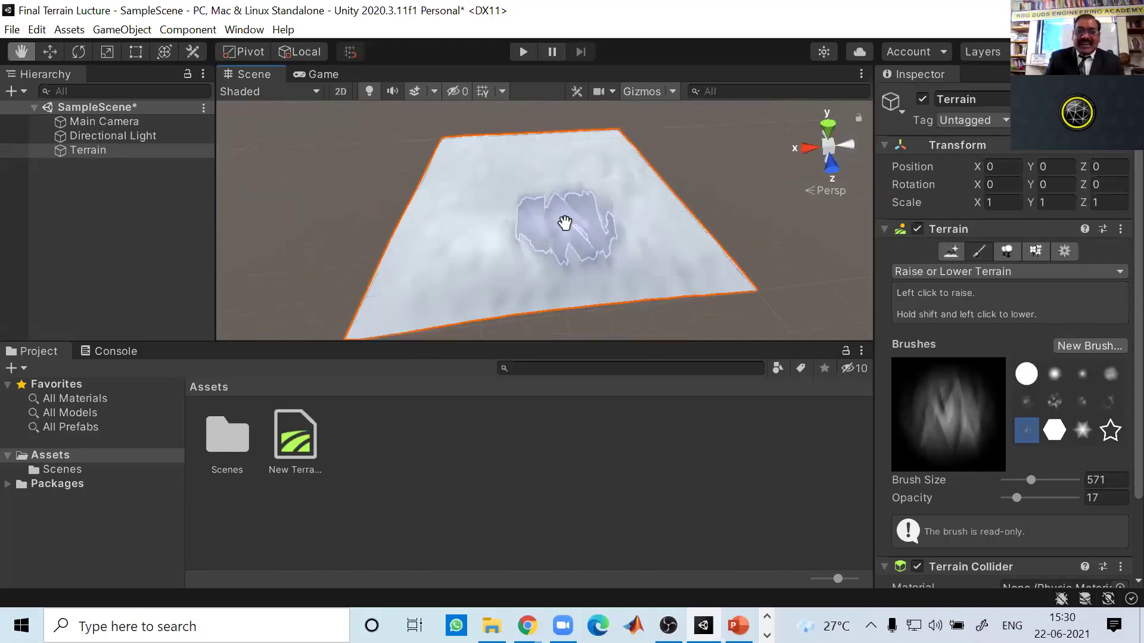
scroll(540, 225, "down", 4)
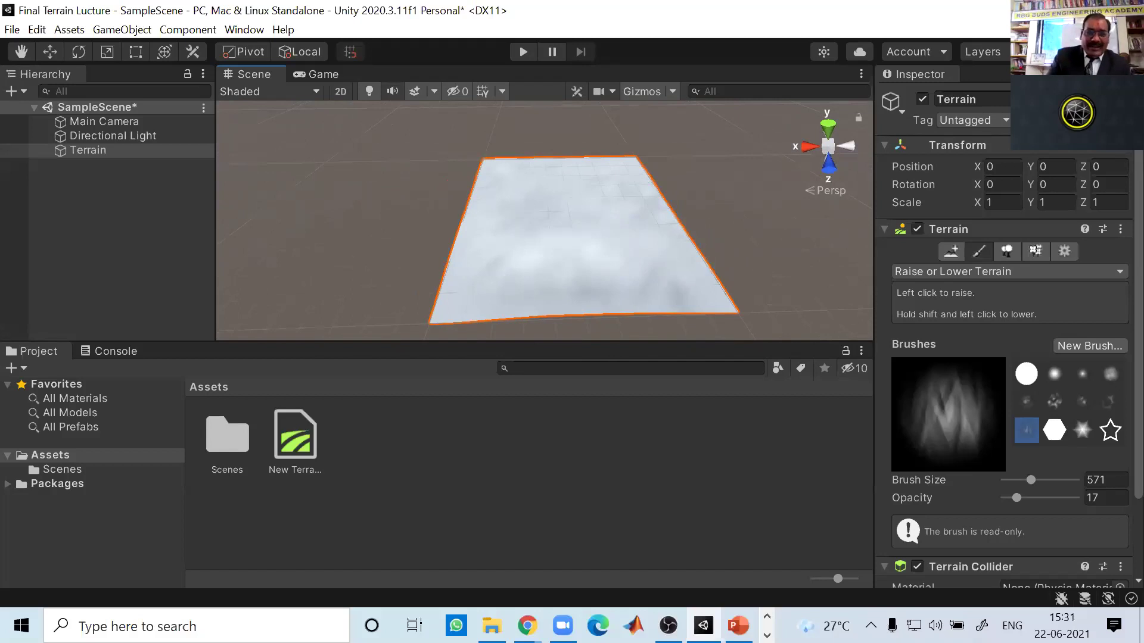
Switch to My Assets in the Unity Asset Store and open the Terrain Tools package in Unity's Package Manager
key("alt+Tab")
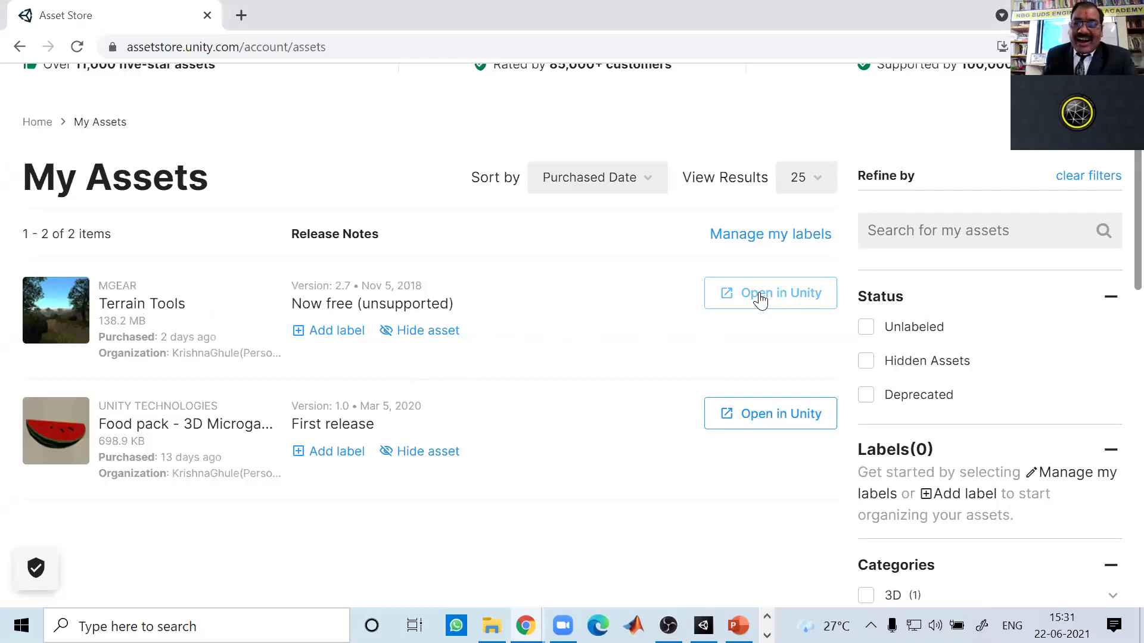
left_click(761, 301)
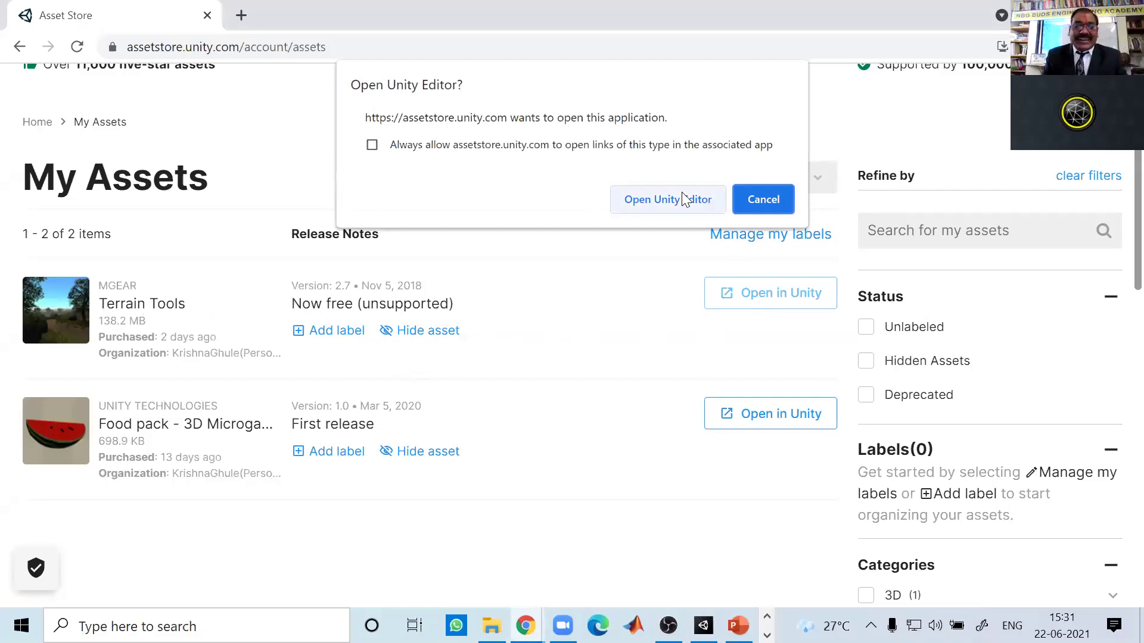
left_click(684, 199)
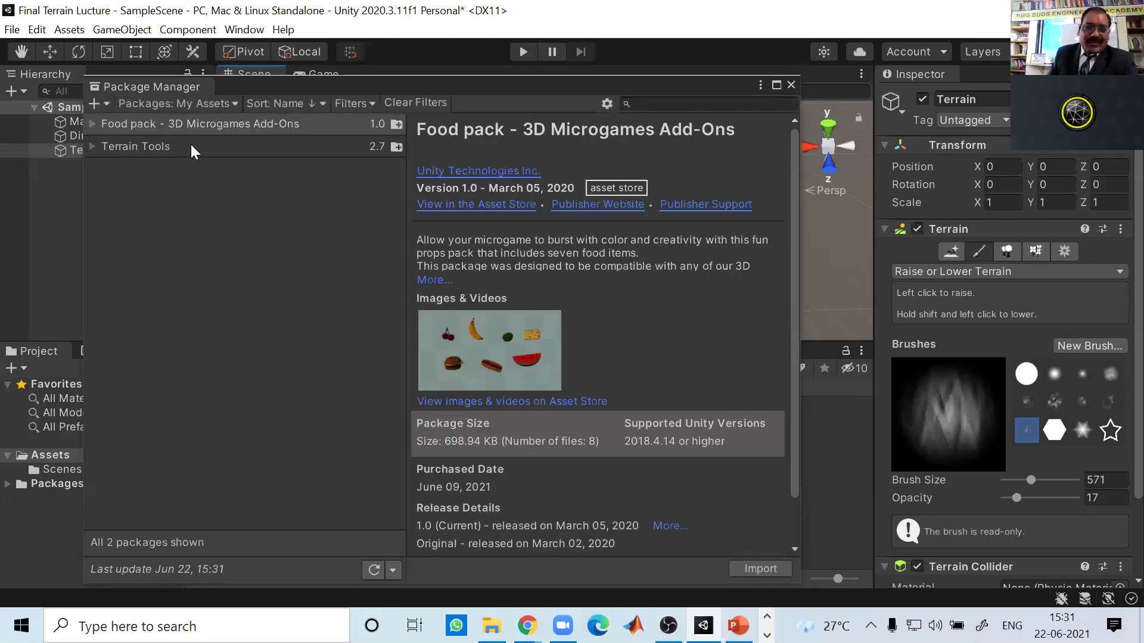
left_click(189, 149)
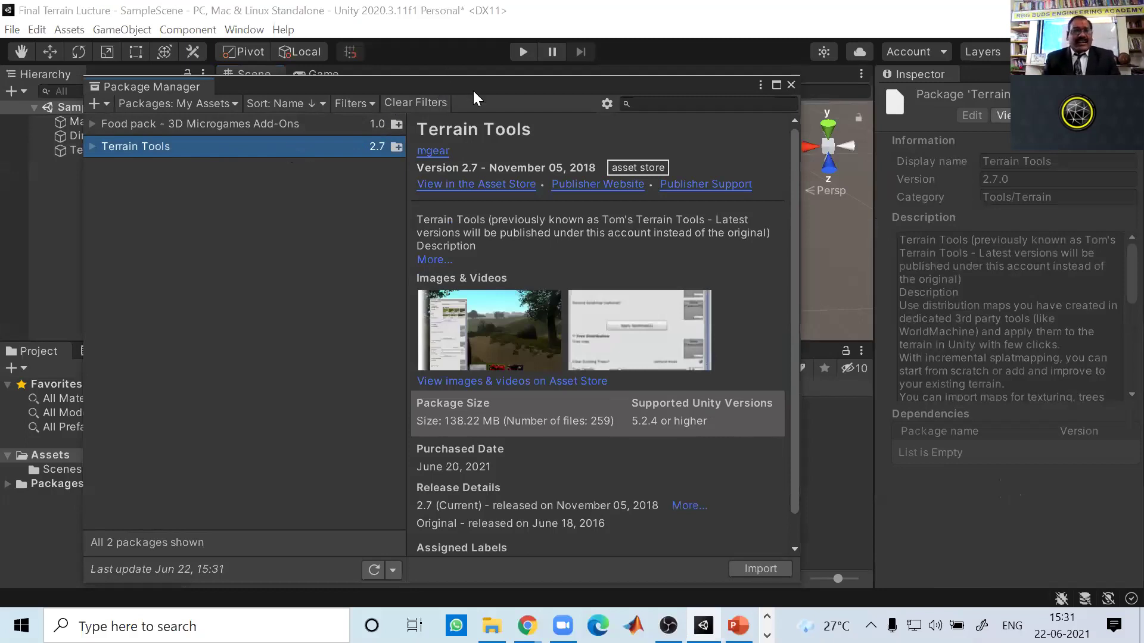
left_click_drag(465, 84, 481, 69)
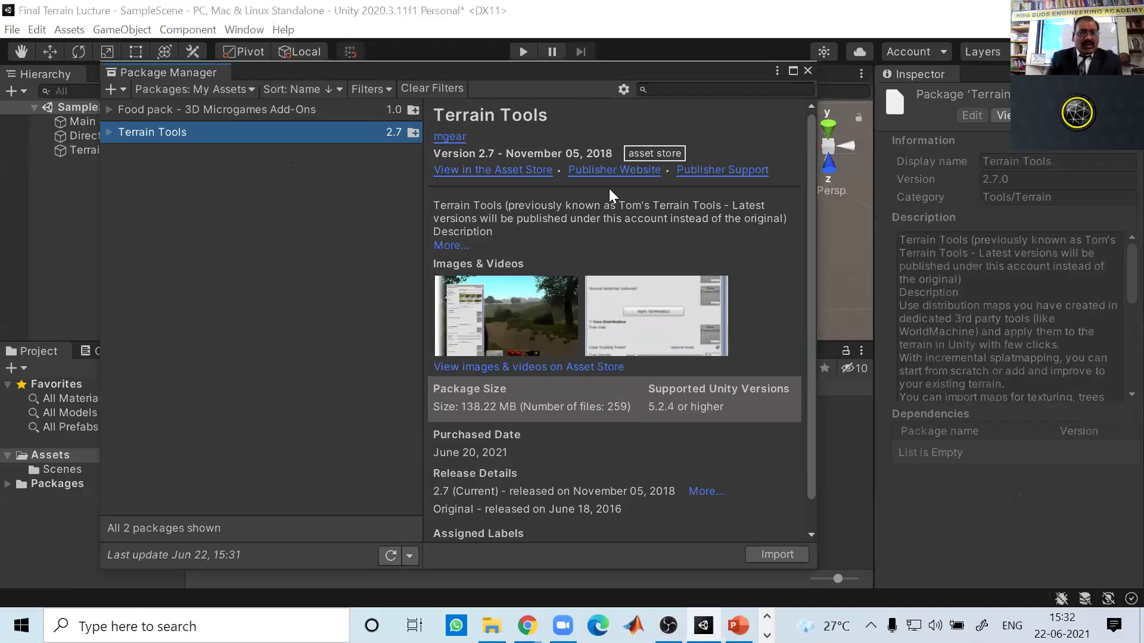
scroll(608, 188, "down", 2)
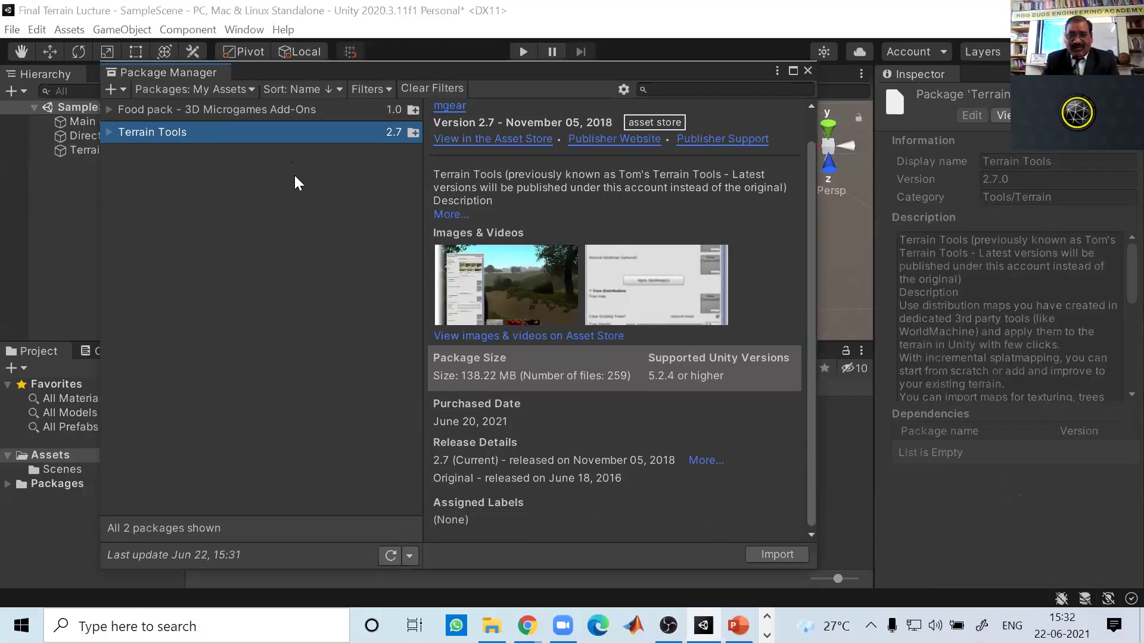
Import all Terrain Tools package contents, accept the automatic API update, and close the Package Manager
left_click(776, 554)
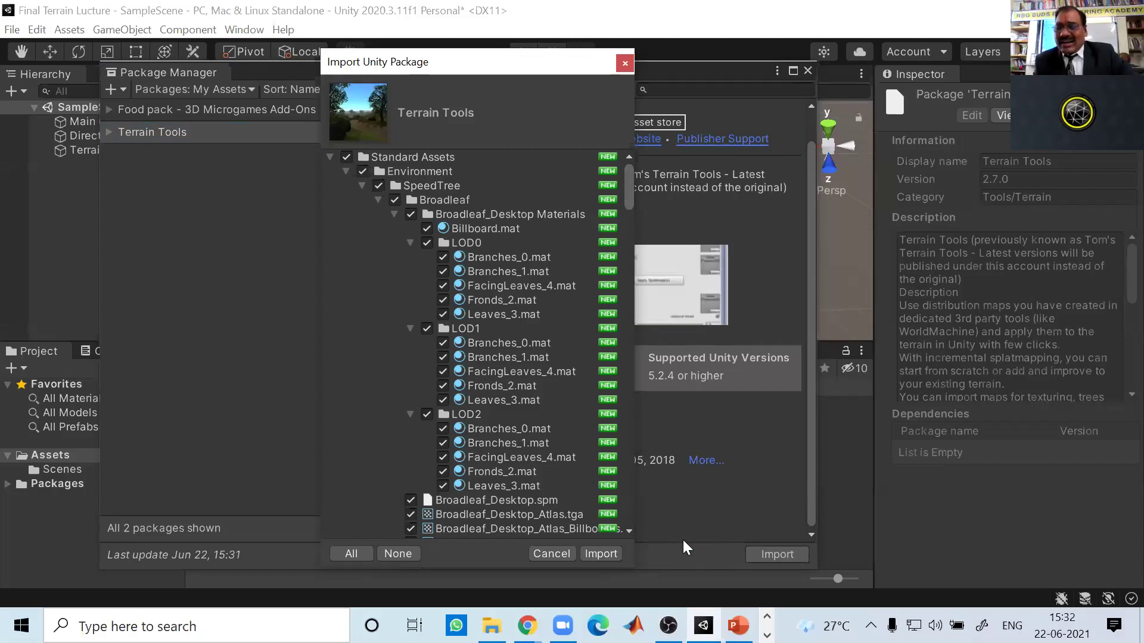
left_click(601, 554)
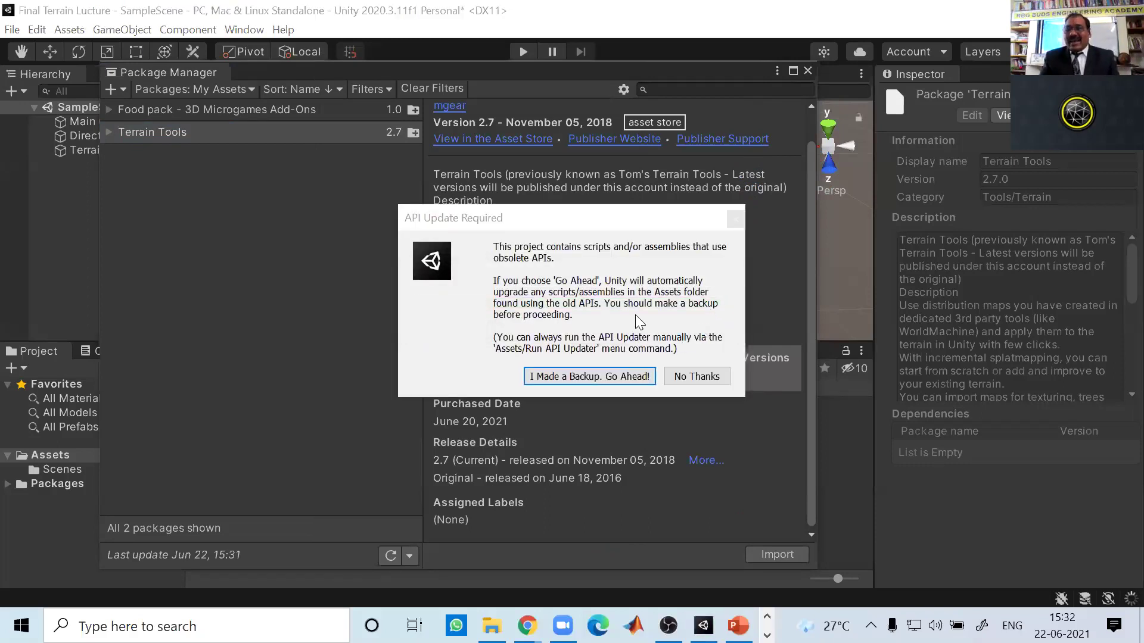
left_click(620, 376)
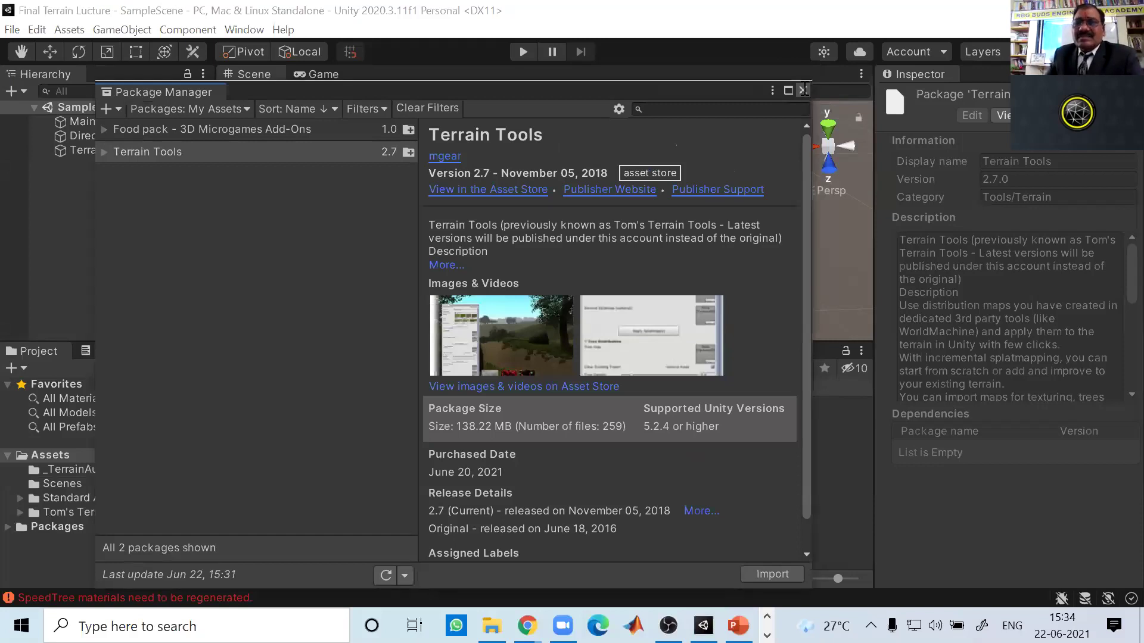
left_click(803, 90)
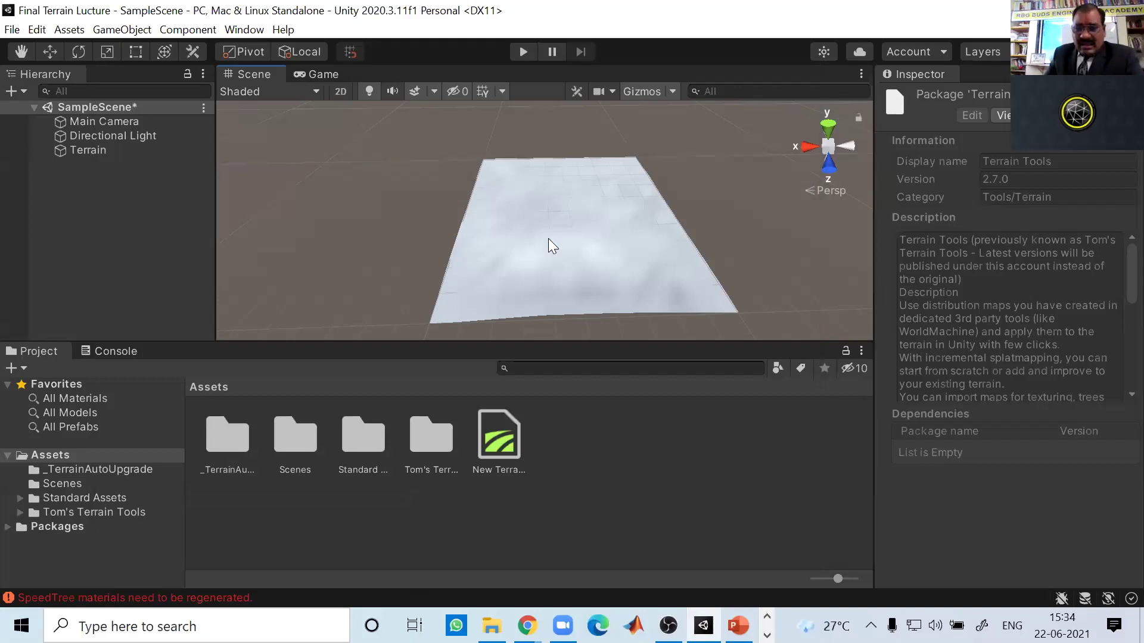
Reselect the terrain and change its painting tool to Paint Texture
left_click(597, 214)
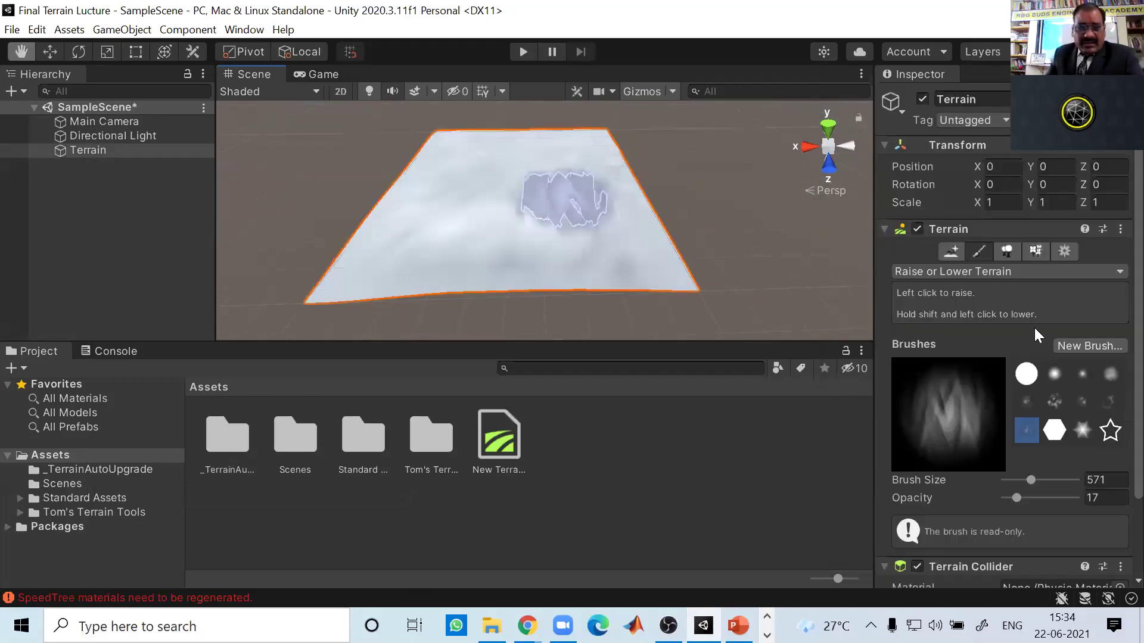
left_click(999, 271)
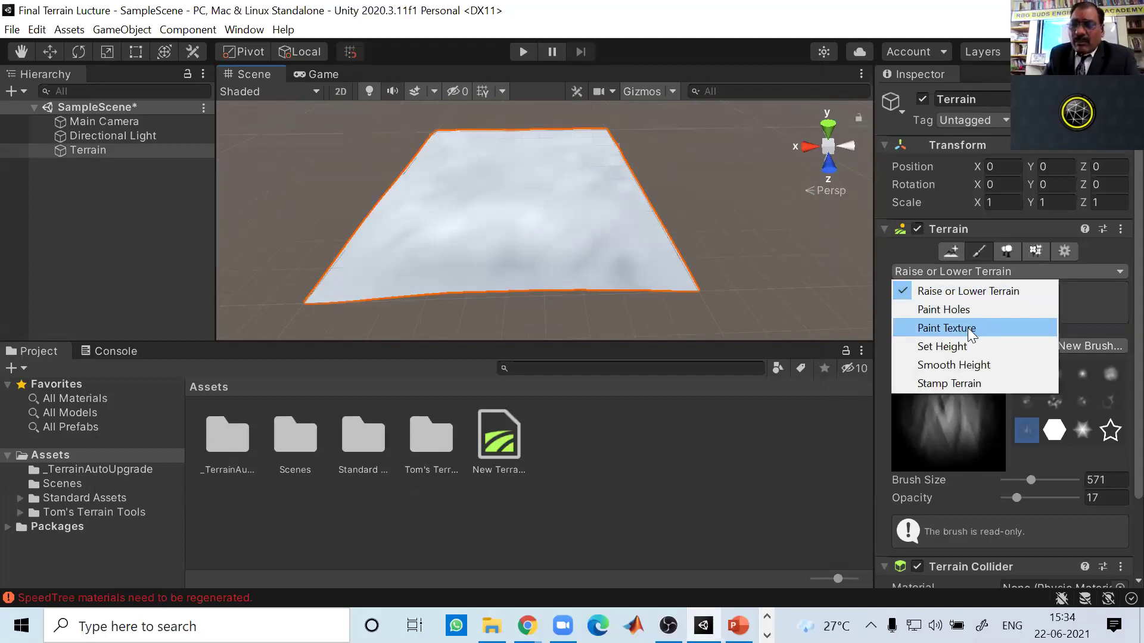
left_click(966, 328)
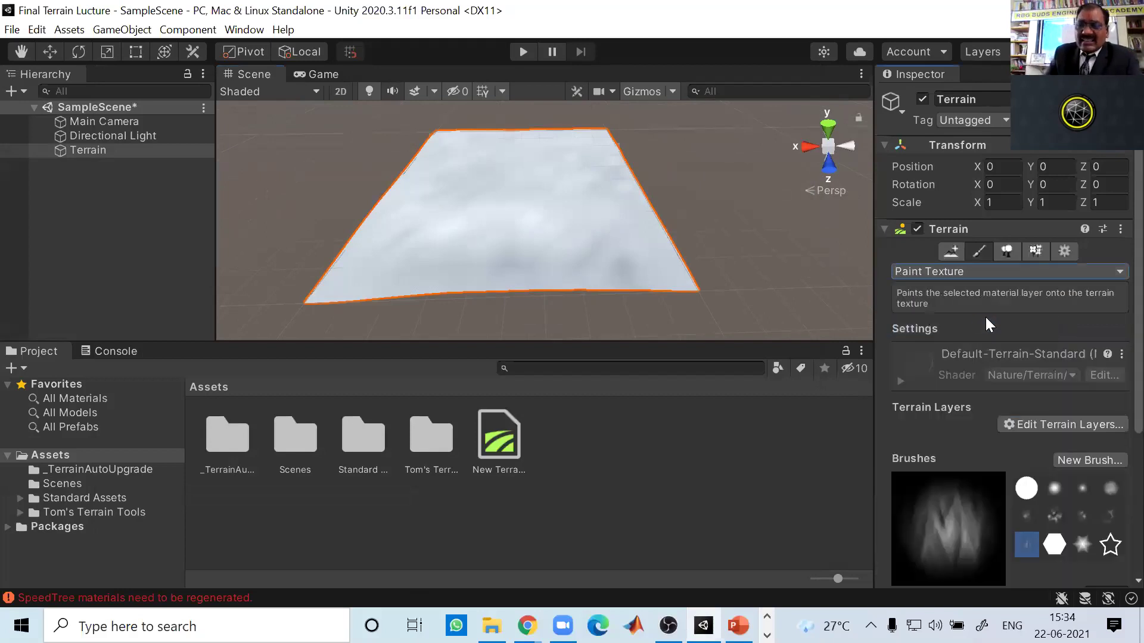
Preview the available terrain layers and add the Grass (Meadows) layer to the terrain
left_click(1036, 425)
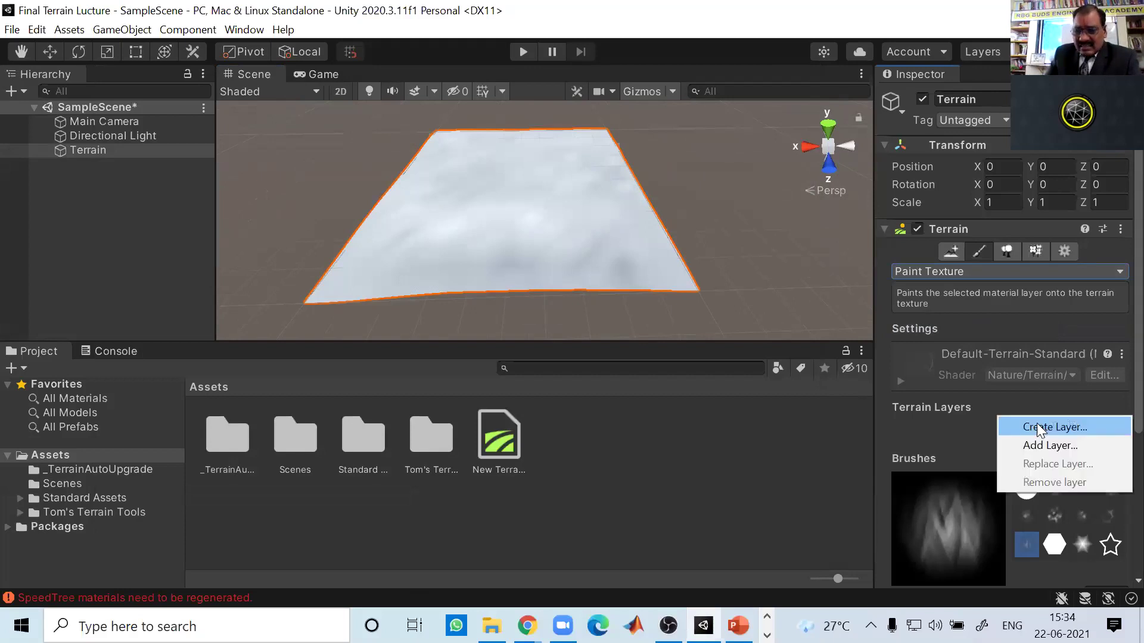
left_click(1063, 444)
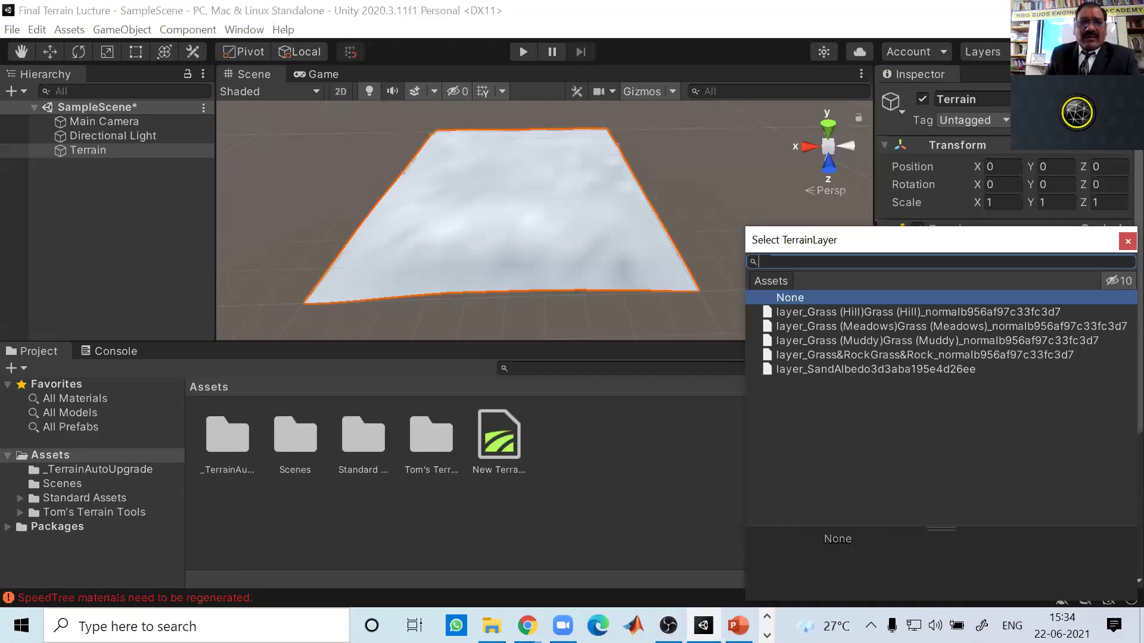
left_click(805, 356)
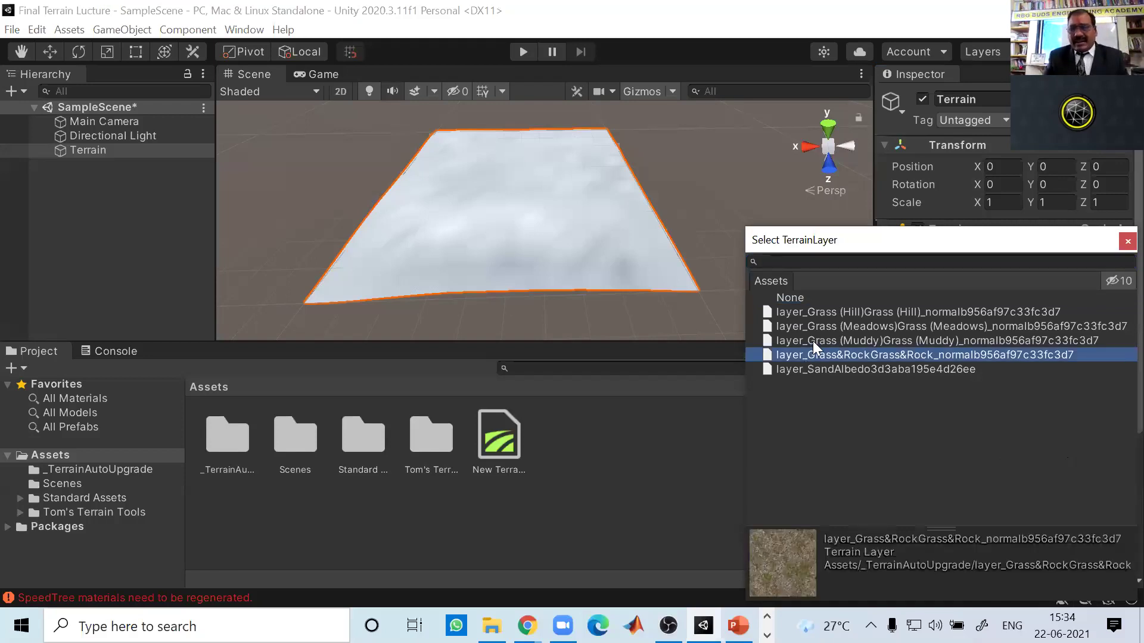
left_click(822, 321)
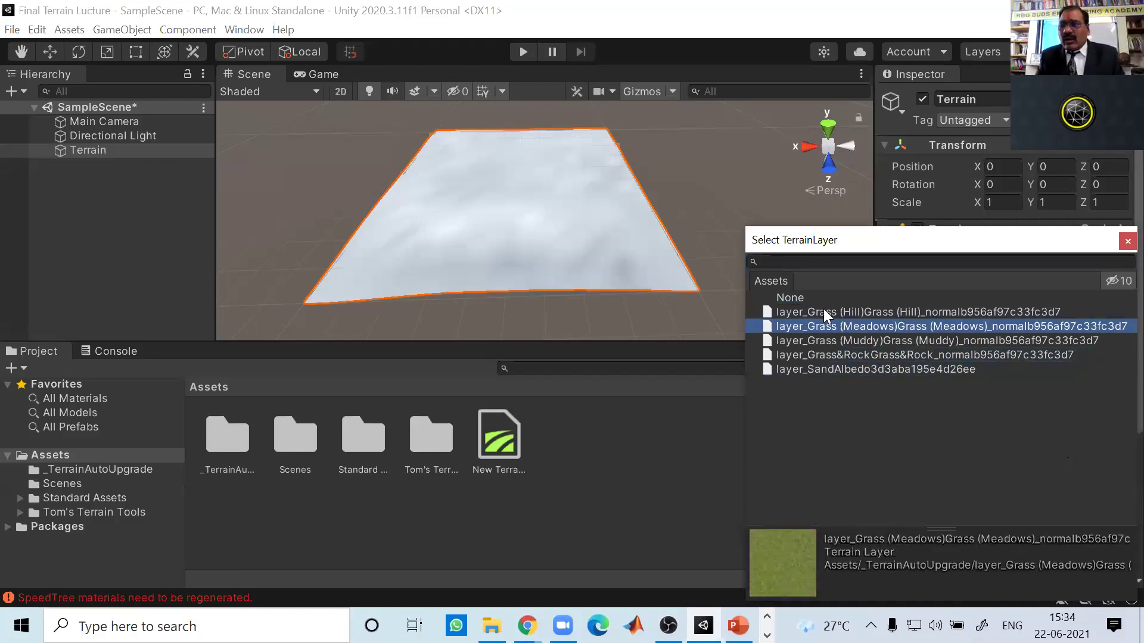
left_click(822, 310)
left_click(819, 331)
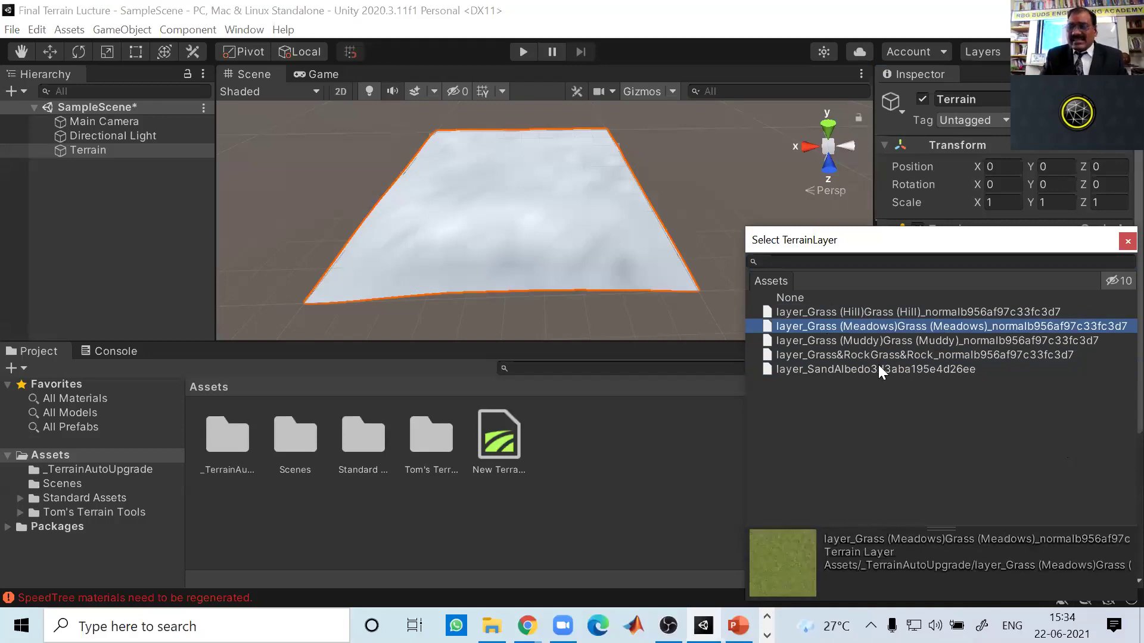
left_click(480, 212)
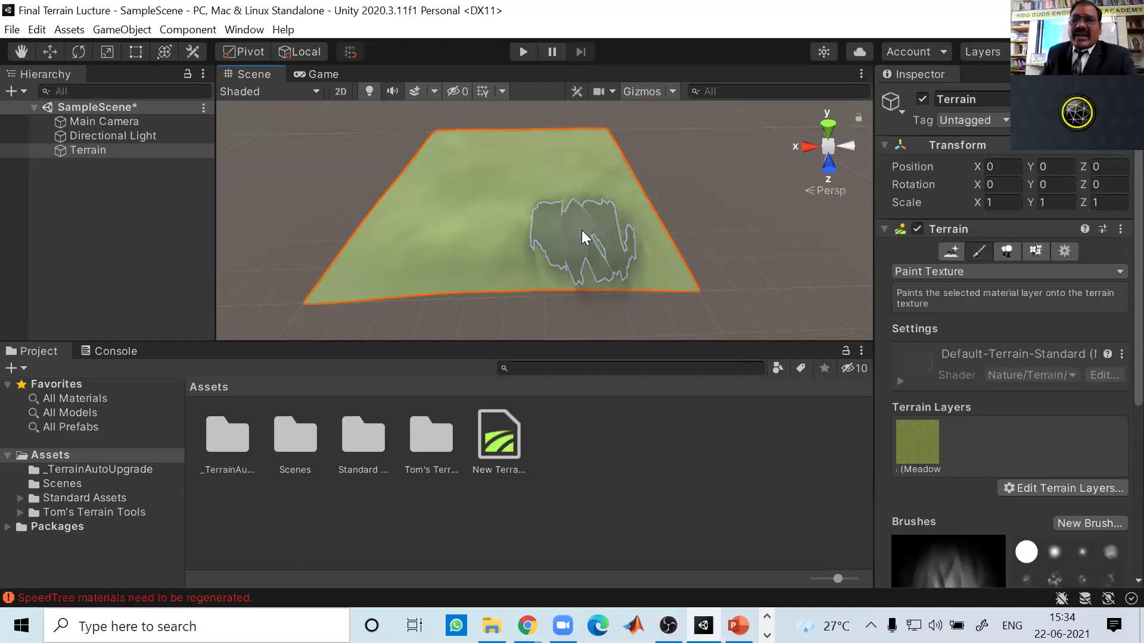
Examine the grass texture across the terrain from close up, from a distance and from several angles
scroll(509, 162, "up", 5)
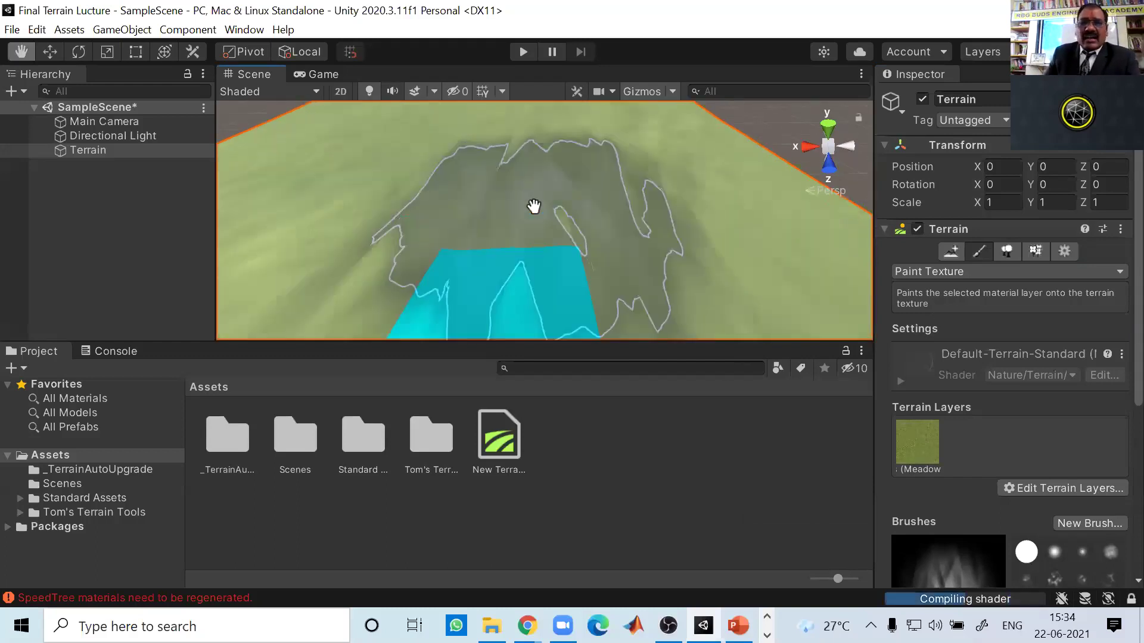
scroll(522, 180, "down", 3)
scroll(467, 147, "up", 5)
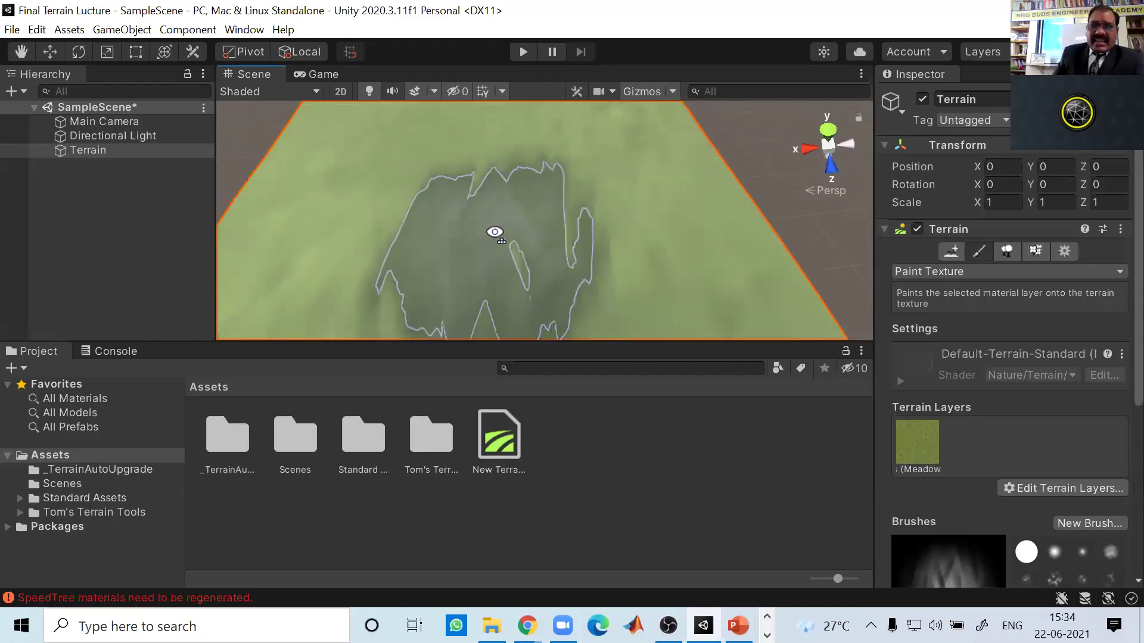
scroll(495, 230, "down", 2)
scroll(453, 191, "down", 4)
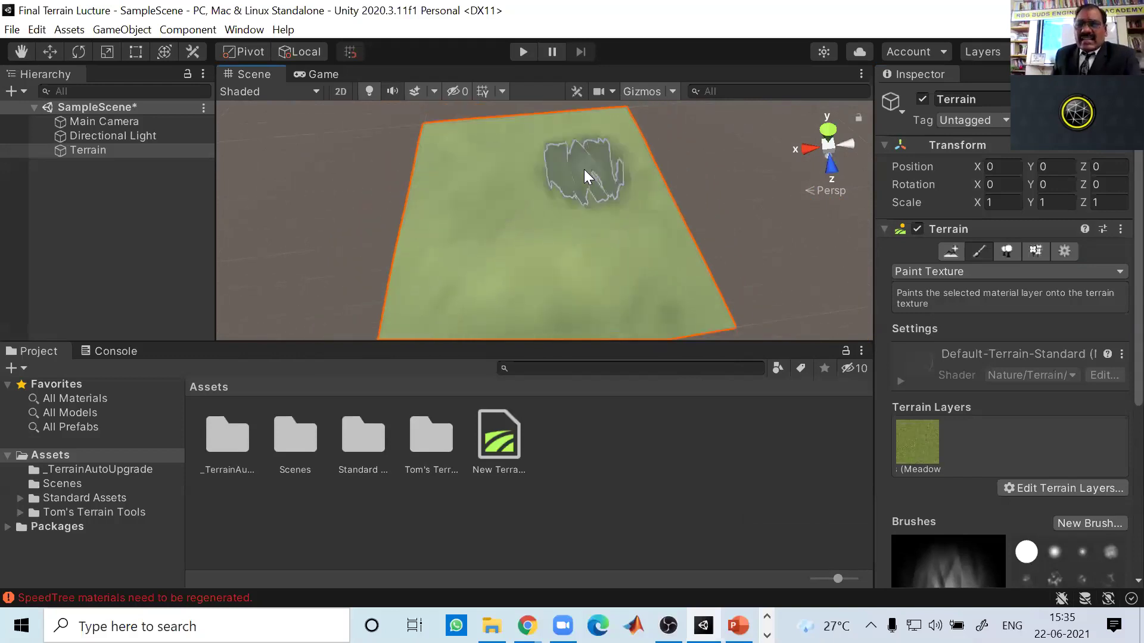
mouse_move(548, 174)
left_mouse_down()
mouse_move(528, 154)
mouse_move(498, 173)
left_mouse_up()
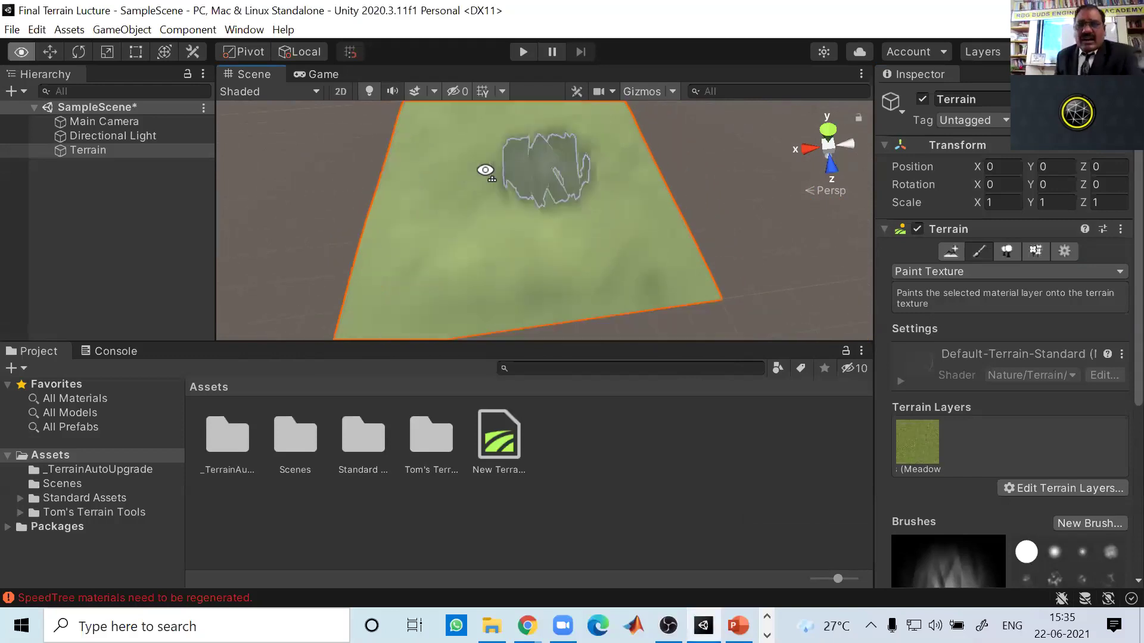
scroll(515, 214, "down", 2)
key("ctrl+z")
key("ctrl+z")
scroll(510, 197, "down", 2)
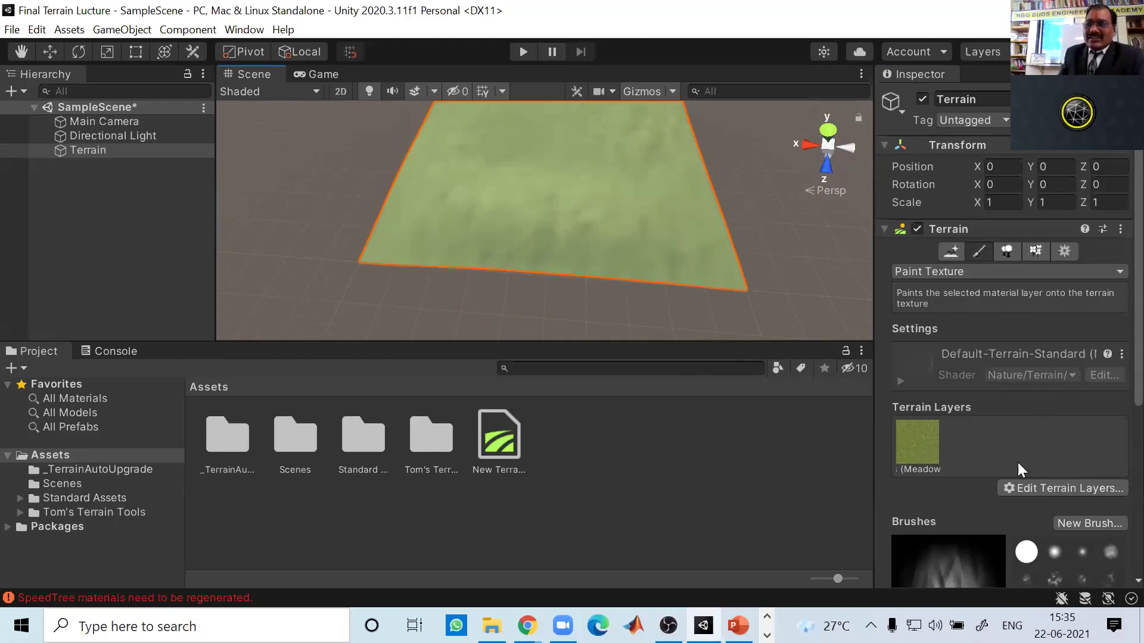
key("ctrl+y")
mouse_move(532, 149)
left_mouse_down("alt")
mouse_move(524, 188)
mouse_move(618, 221)
left_mouse_up("alt")
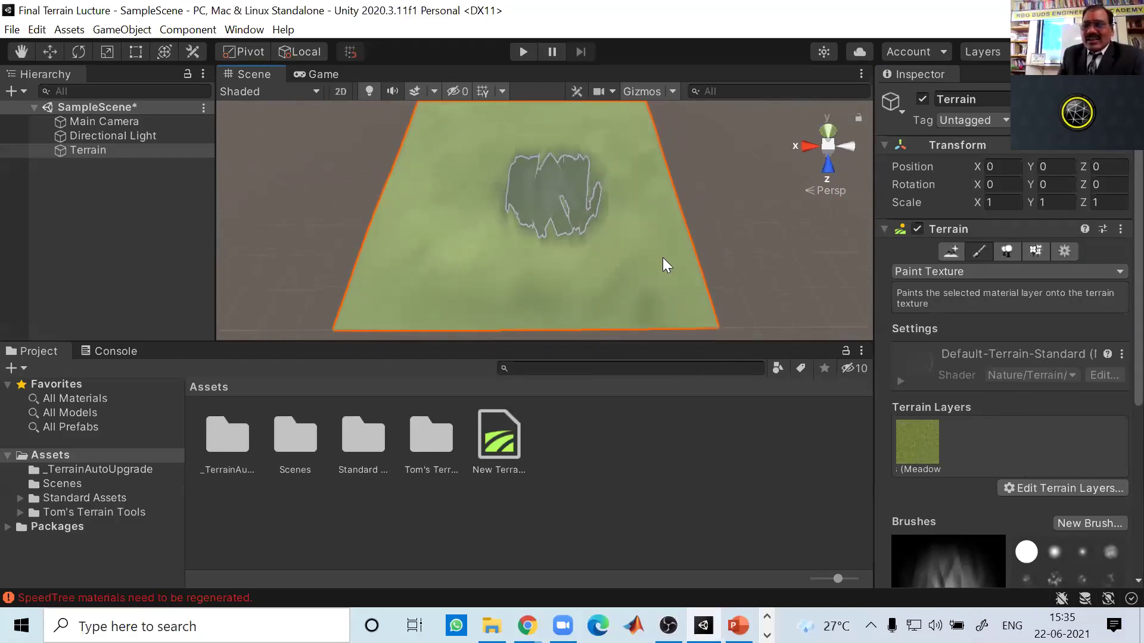
key("ctrl+z")
Add the SandAlbedo layer as a second terrain layer
left_click(1057, 486)
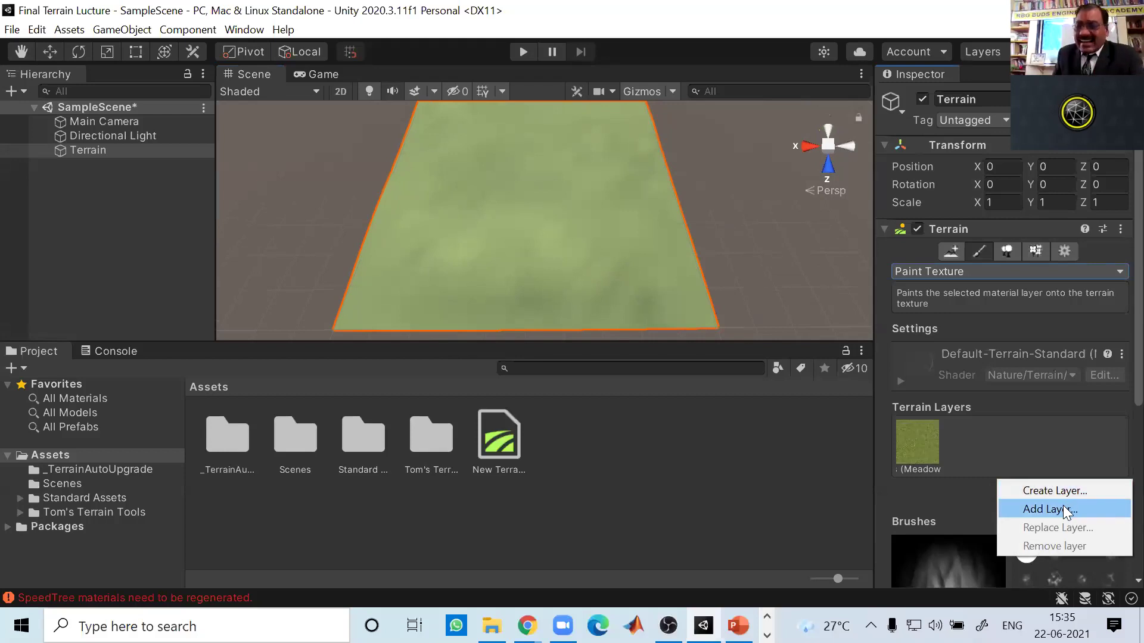
left_click(1062, 508)
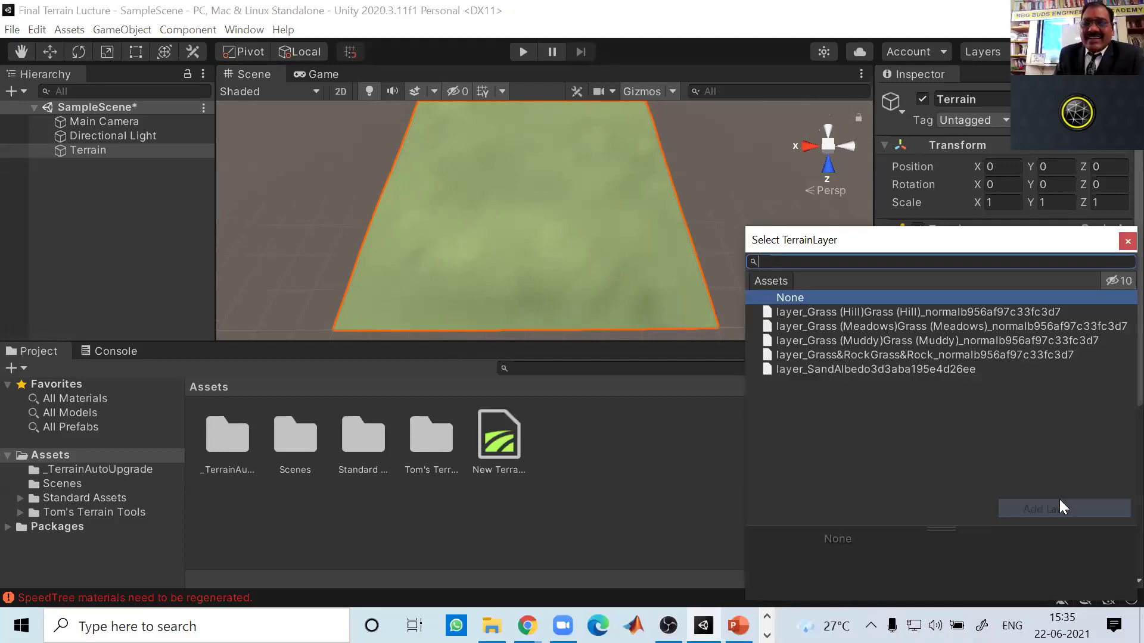
left_click(800, 369)
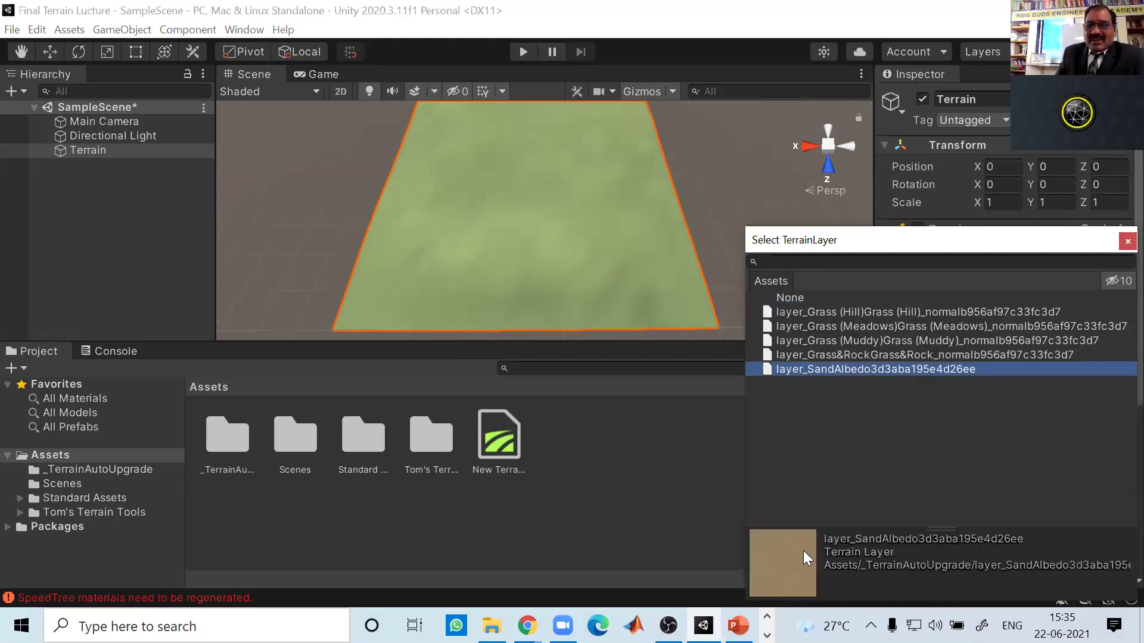
left_click(594, 285)
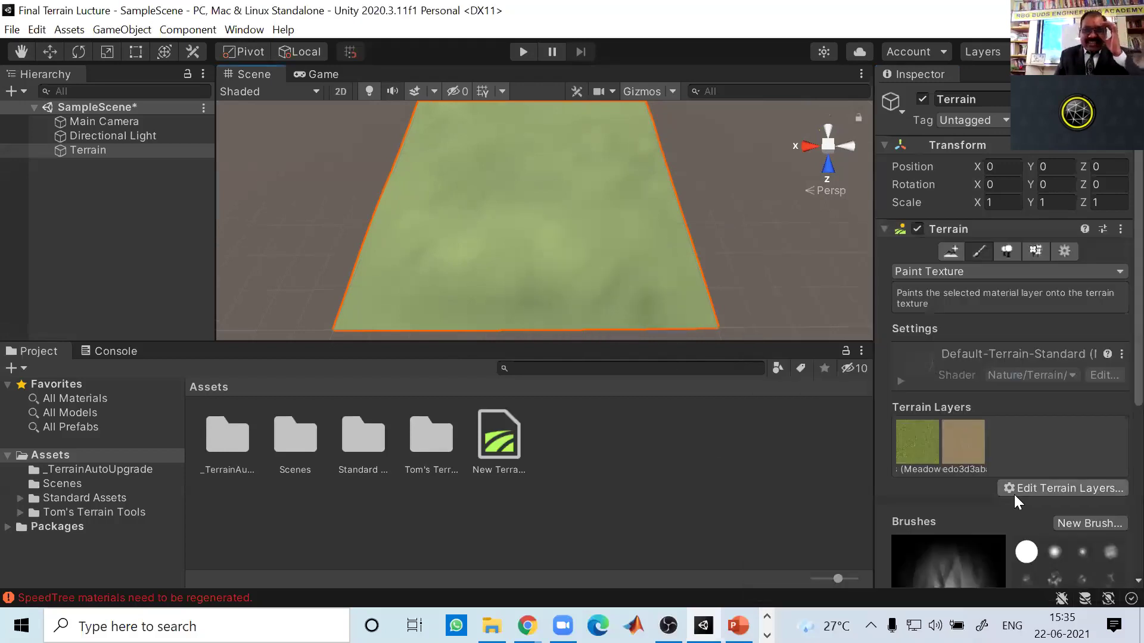
Choose the solid round brush for texture painting
scroll(1001, 445, "down", 5)
left_click(1024, 286)
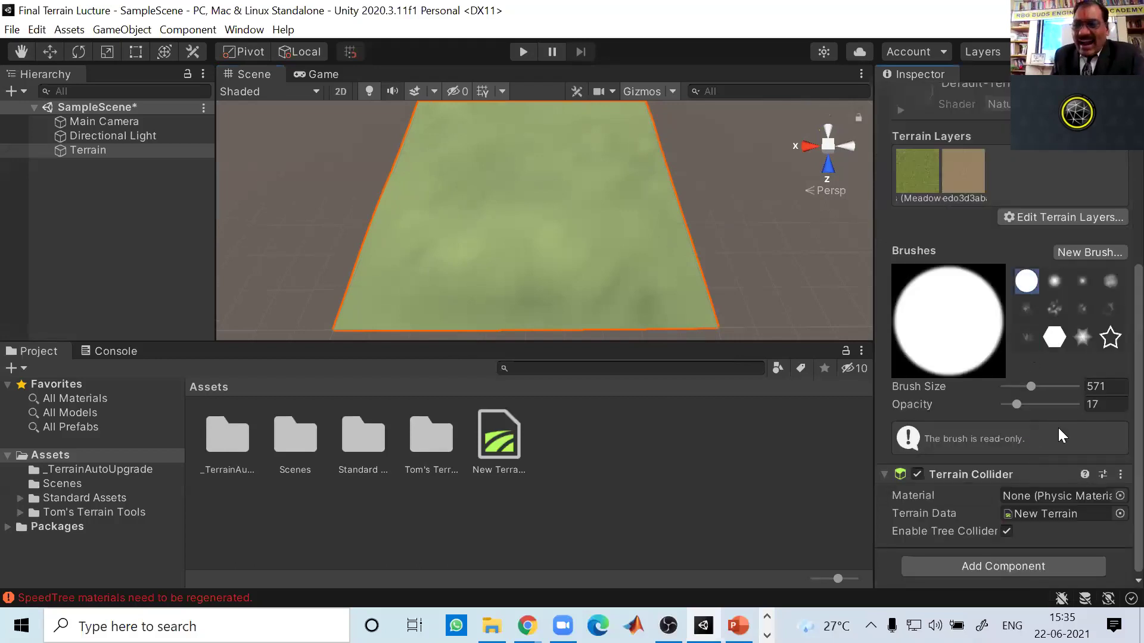
Set the brush size to 19 and paint a first sand stroke on the terrain with the SandAlbedo layer
left_click_drag(1031, 386, 1012, 389)
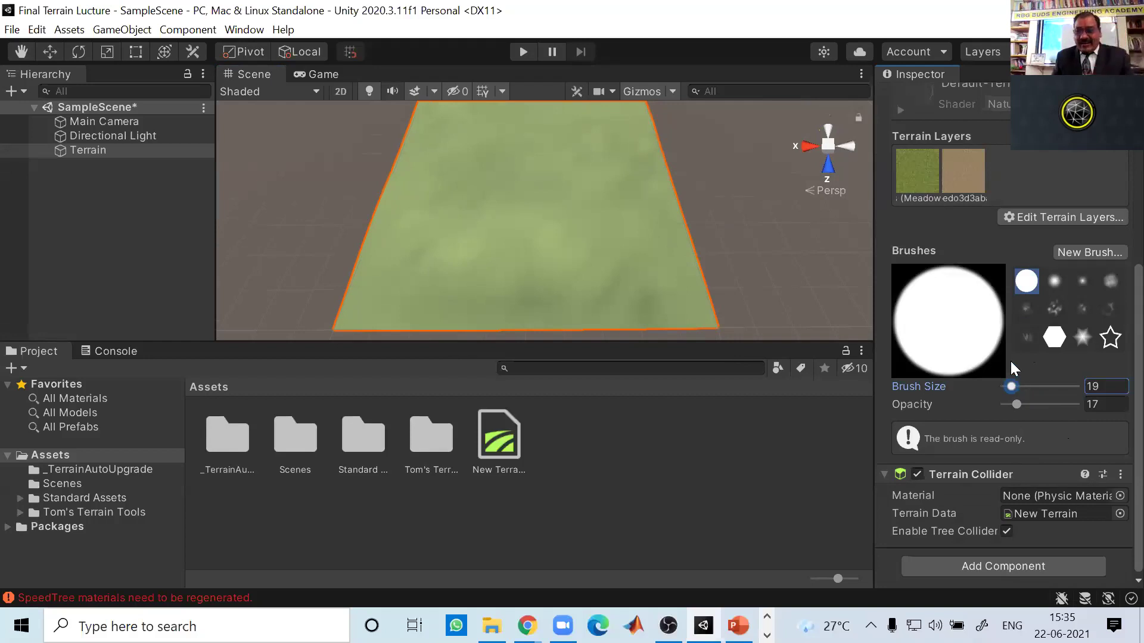
left_click(968, 178)
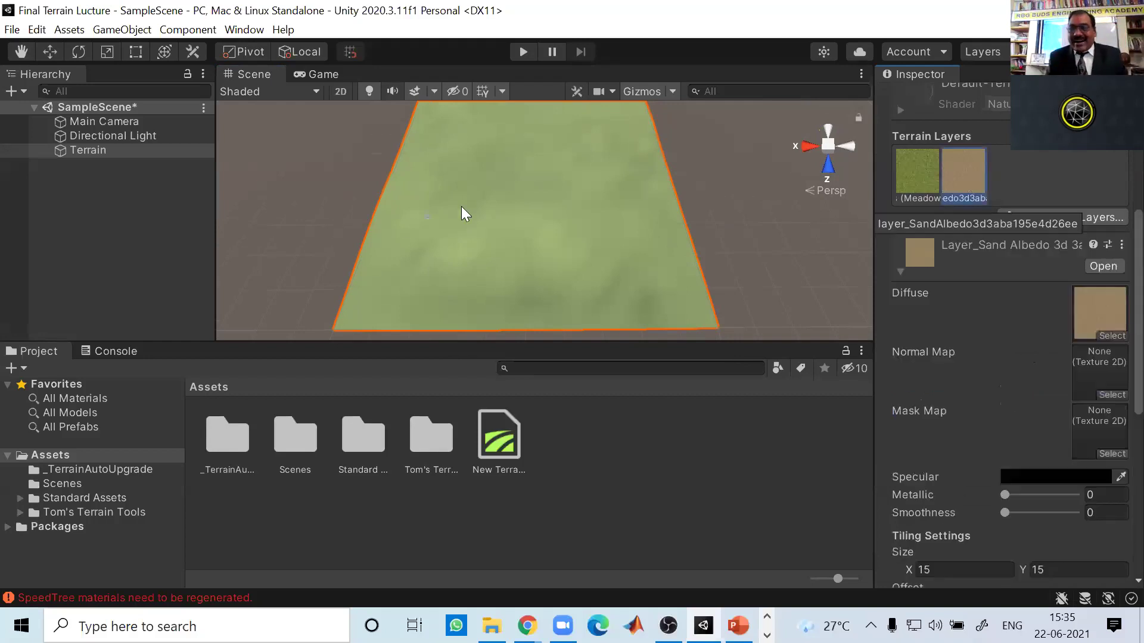
scroll(409, 219, "up", 5)
mouse_move(568, 249)
left_mouse_down("alt")
mouse_move(488, 189)
mouse_move(487, 208)
mouse_move(553, 288)
mouse_move(513, 238)
left_mouse_up("alt")
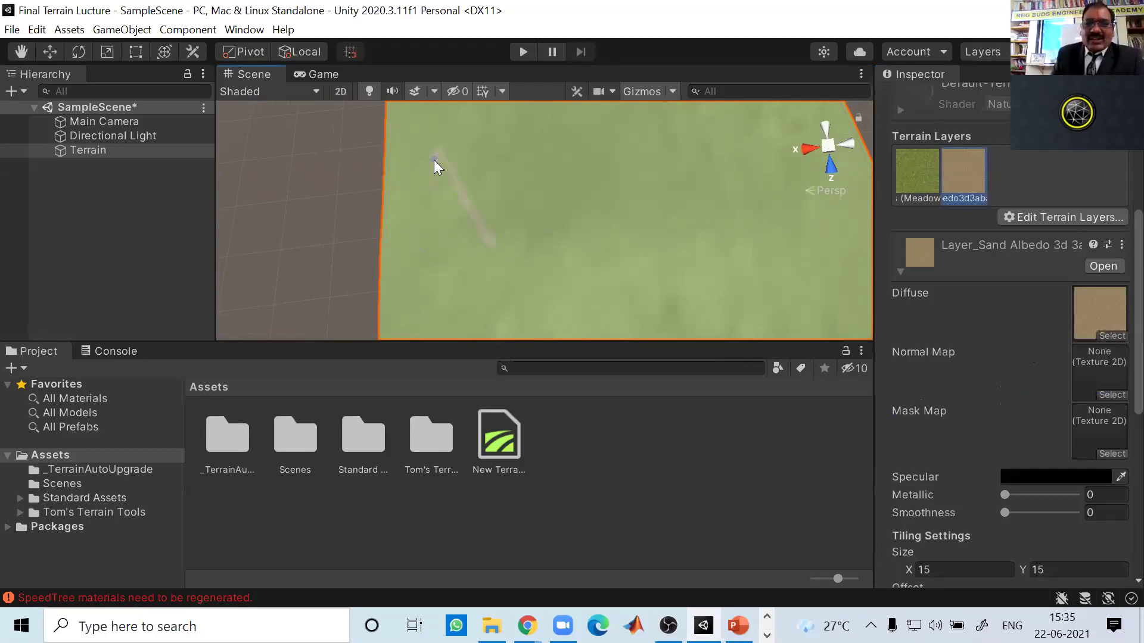
Set the brush opacity to 22 and paint the word AISSMS in sand across the grass terrain
scroll(1013, 489, "down", 6)
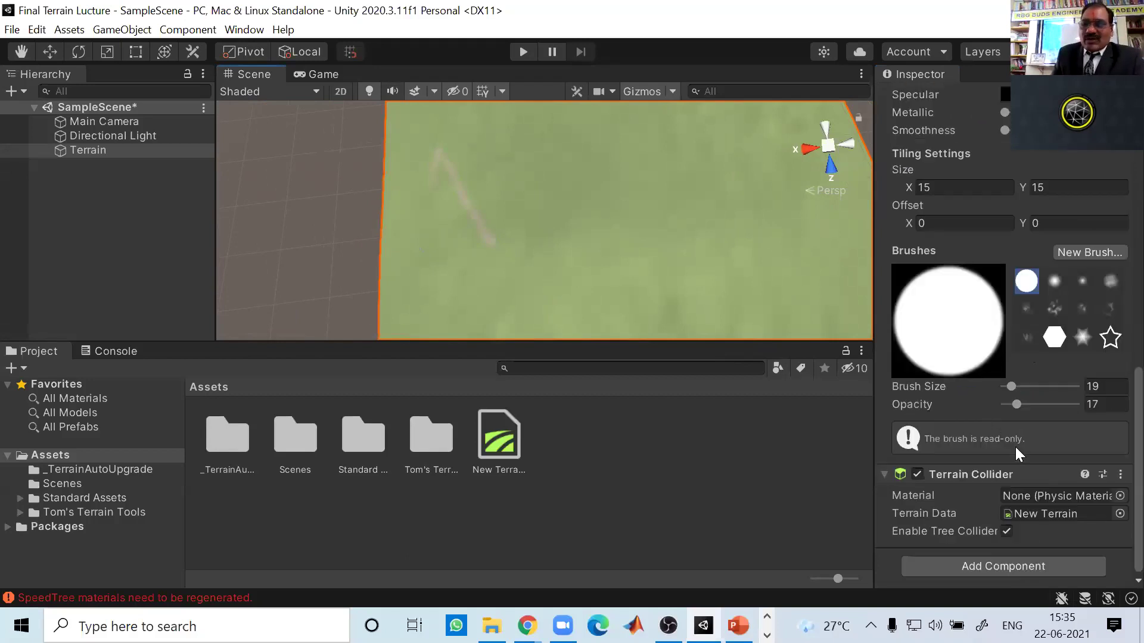
left_click_drag(1016, 404, 1020, 405)
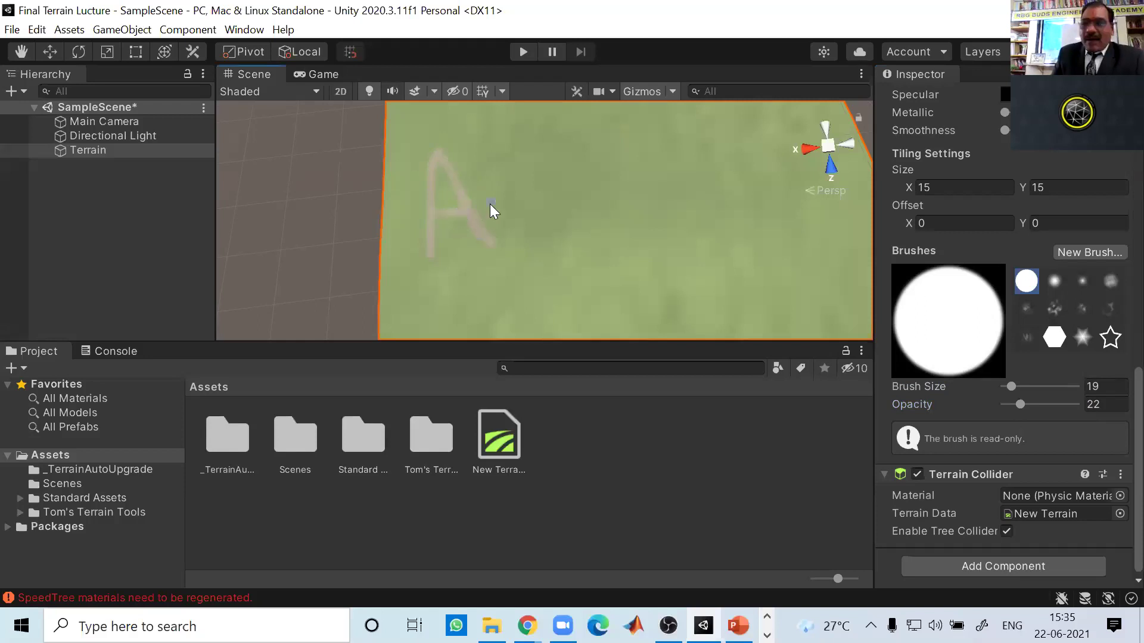
left_click_drag(510, 241, 512, 244)
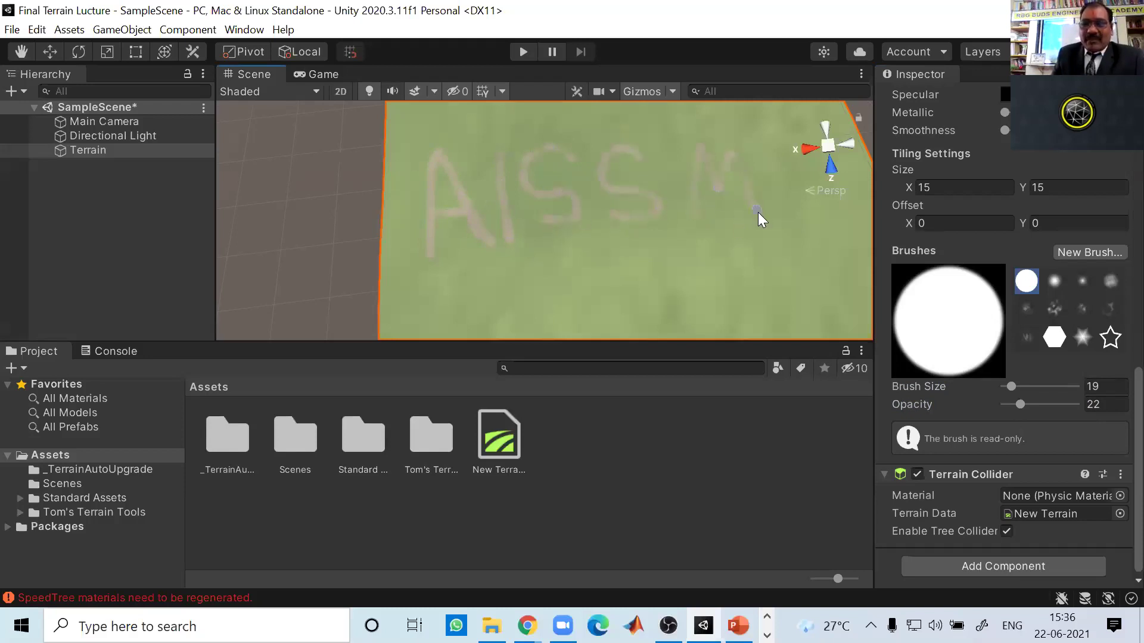
middle_click_drag(723, 234, 599, 249)
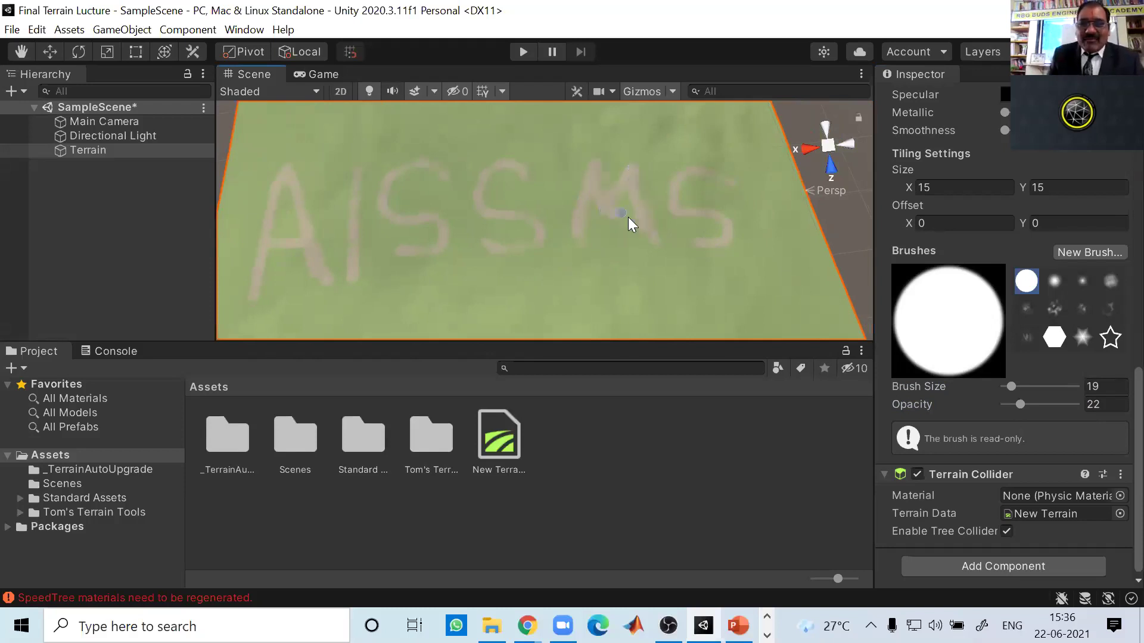
Start adding a new tree type for painting trees on the terrain
scroll(439, 217, "up", 6)
middle_click_drag(401, 186, 553, 148)
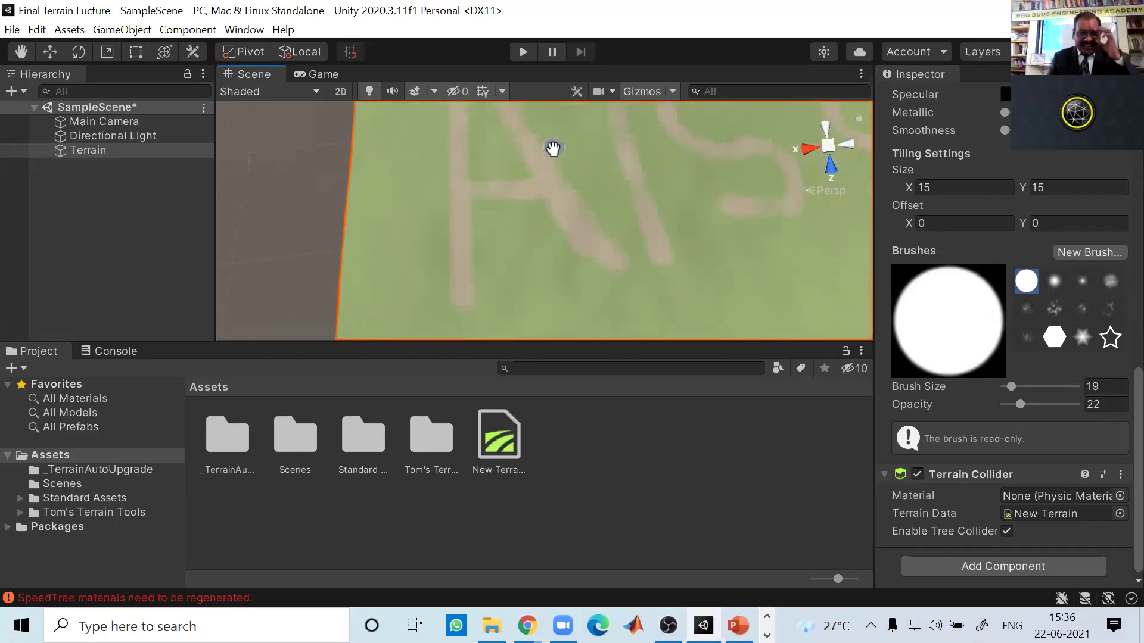
scroll(504, 251, "up", 3)
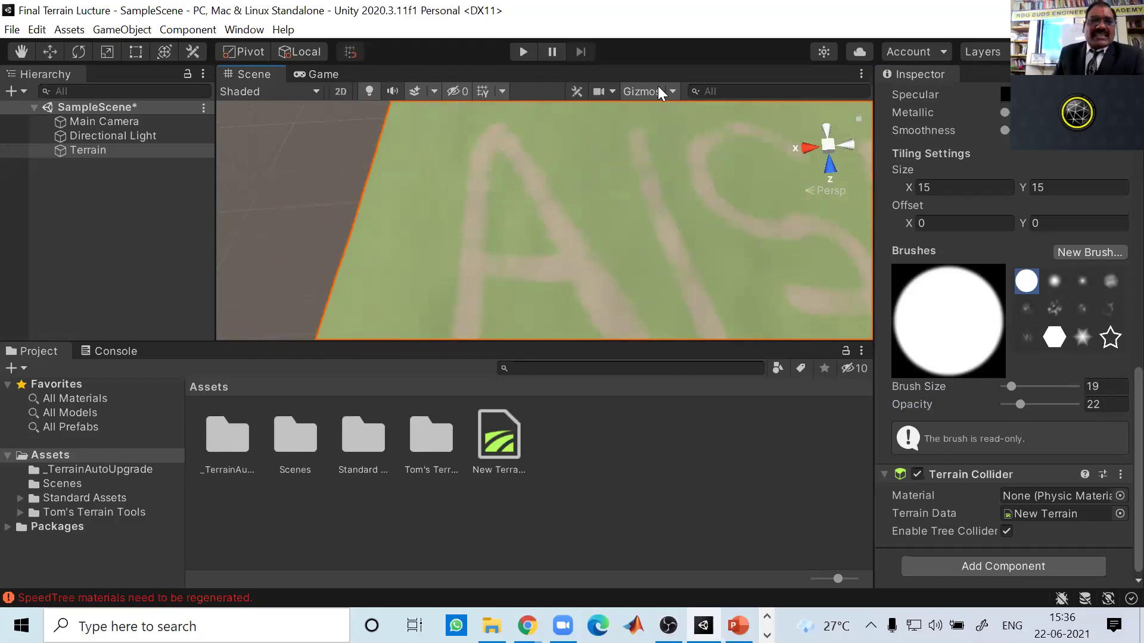
mouse_move(562, 159)
right_mouse_down()
mouse_move(534, 159)
mouse_move(525, 124)
mouse_move(513, 235)
mouse_move(645, 197)
right_mouse_up()
scroll(979, 245, "up", 10)
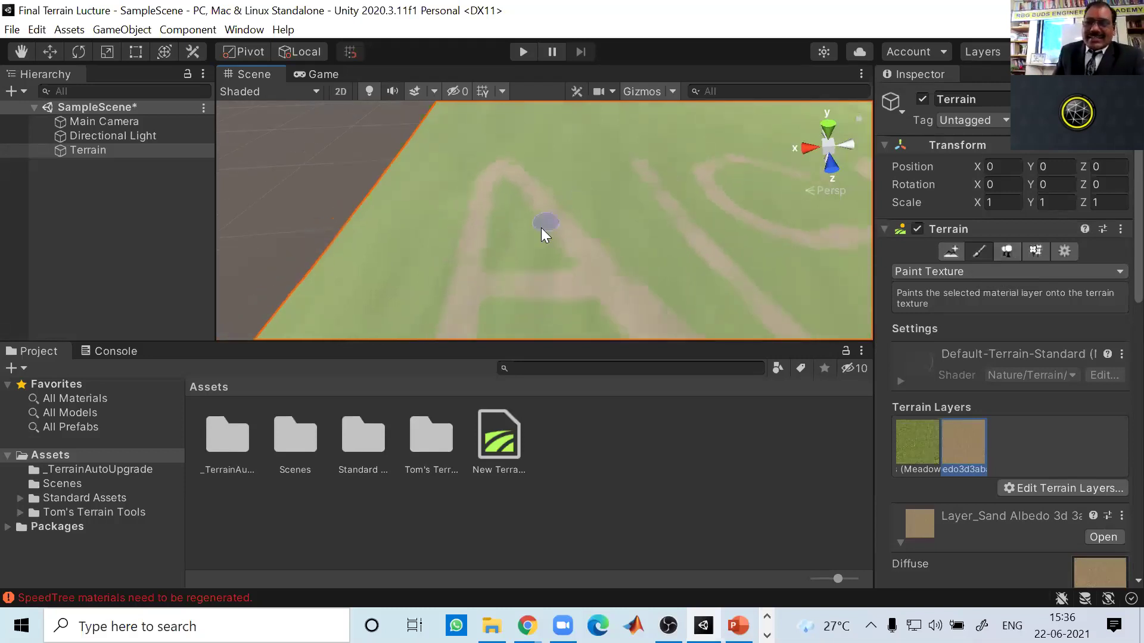
left_click(1007, 248)
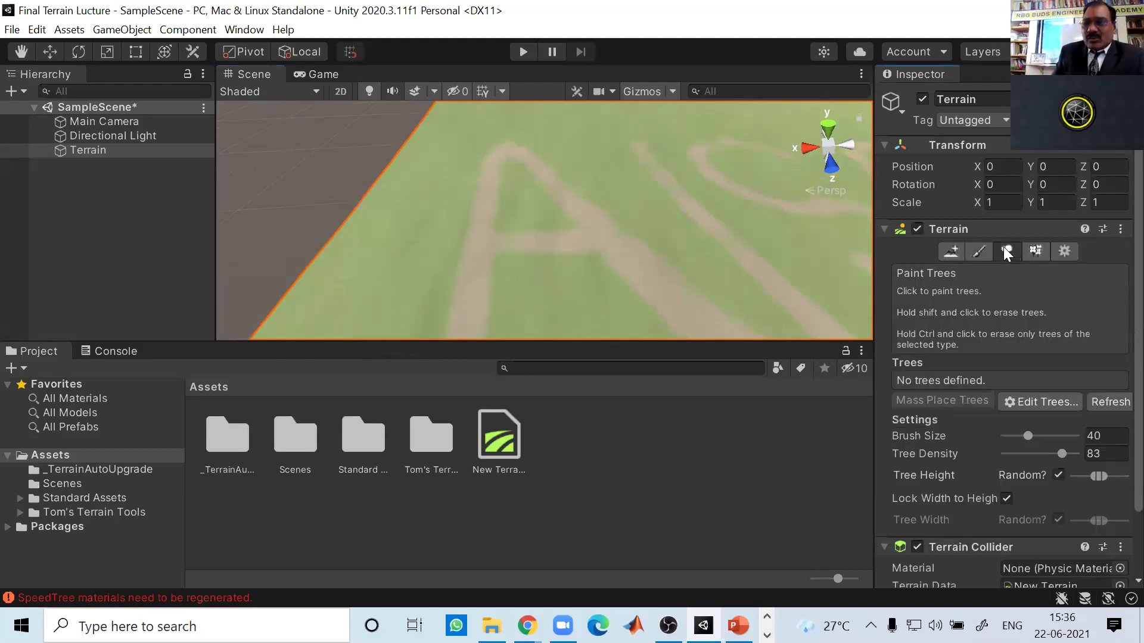
scroll(1013, 310, "down", 3)
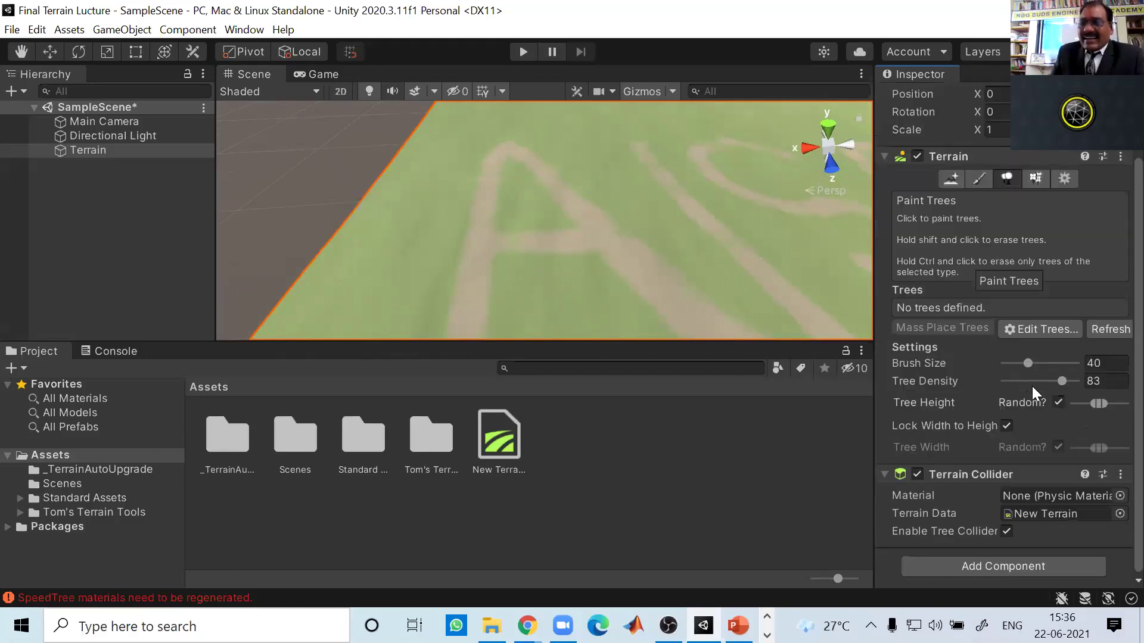
left_click(1033, 327)
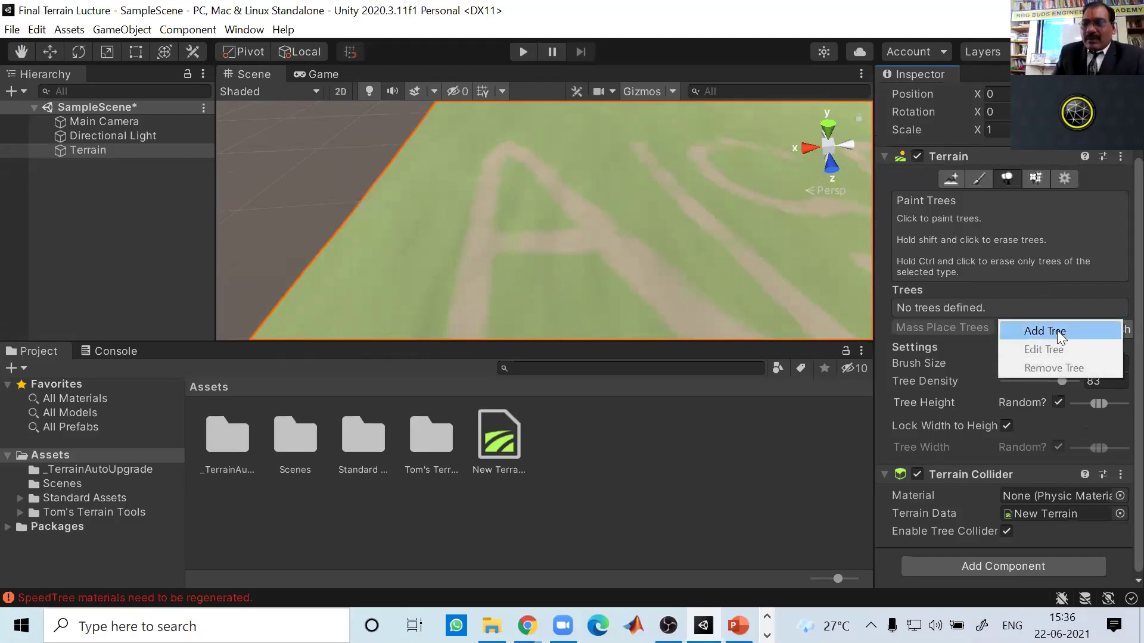
left_click(1057, 330)
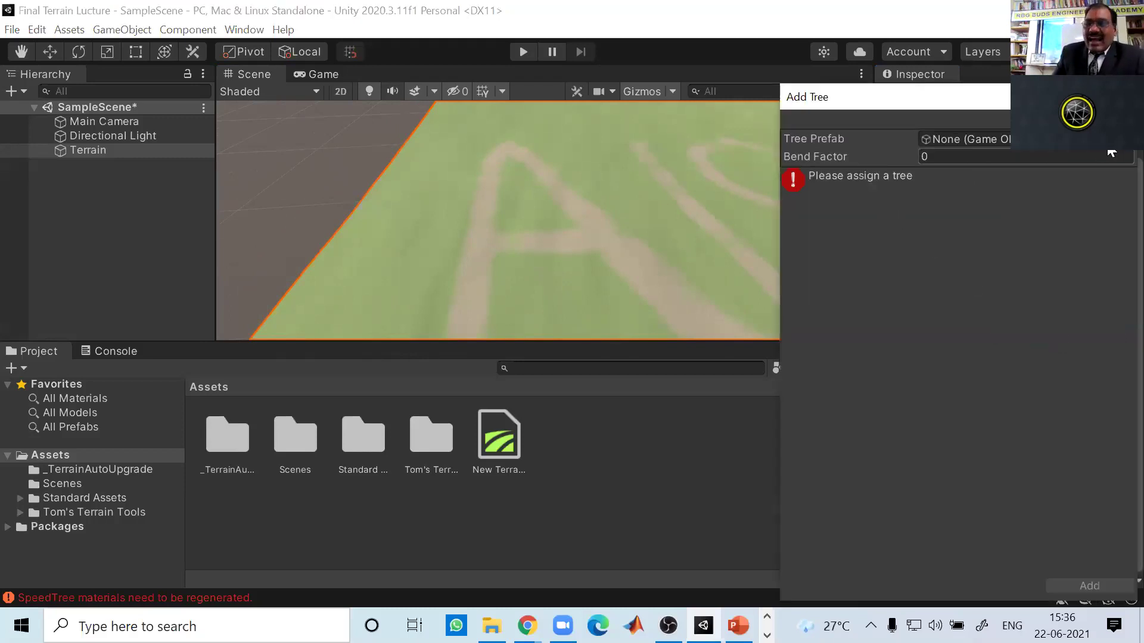
Browse the available tree prefabs and add Conifer_Desktop to the terrain's trees
left_click(1126, 139)
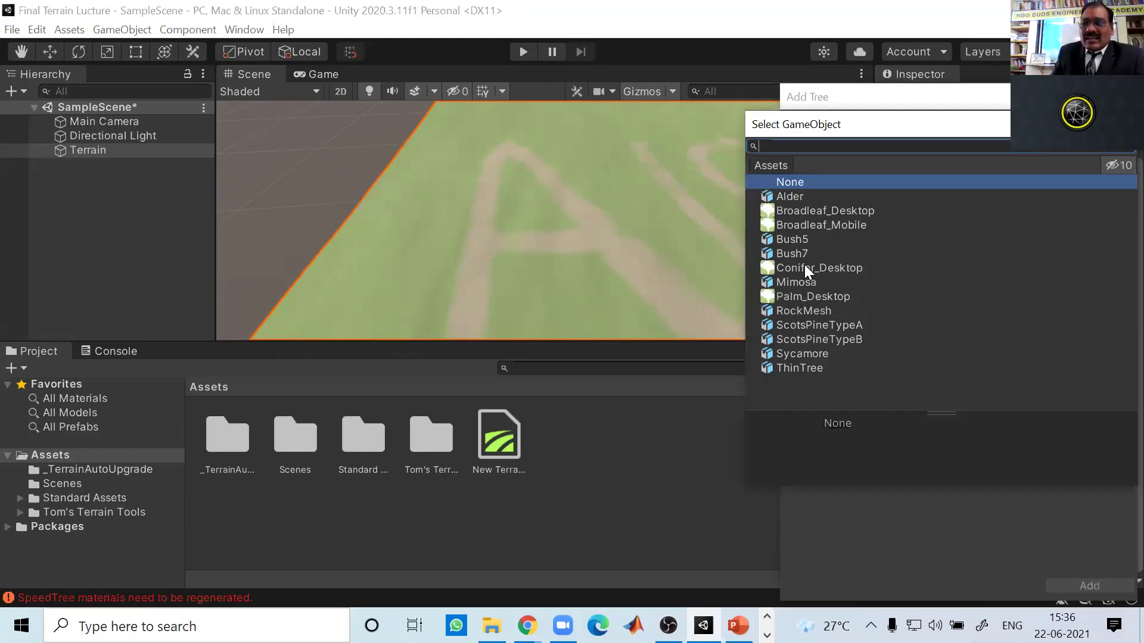
key("Down")
key("Down")
key("Down")
key("Down")
key("Down")
key("Down")
key("Down")
key("Down")
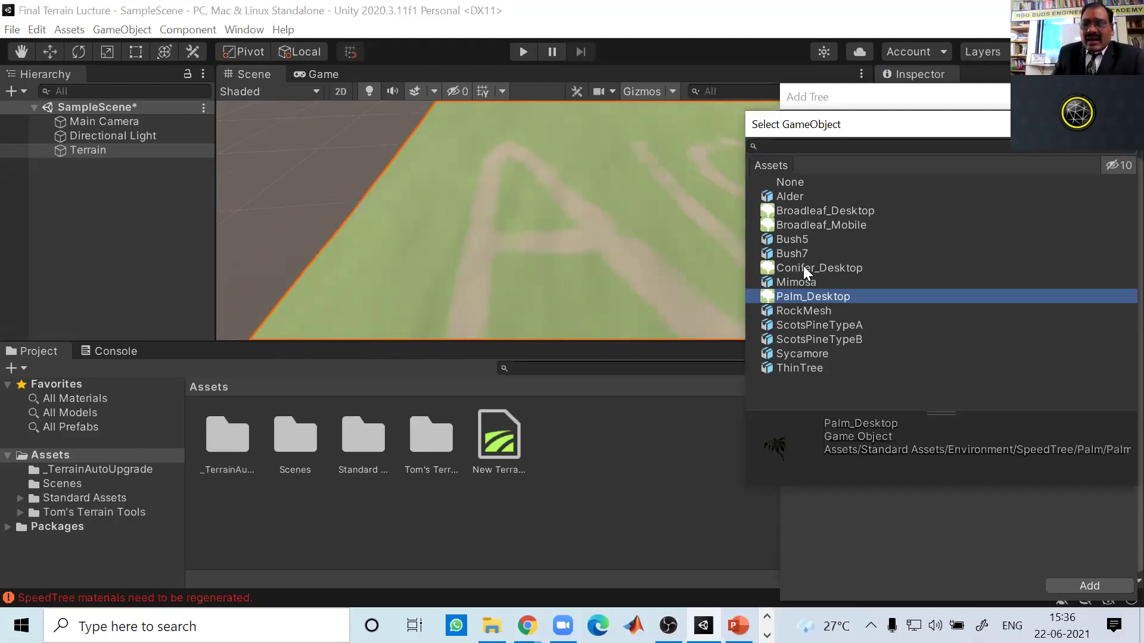
left_click(804, 268)
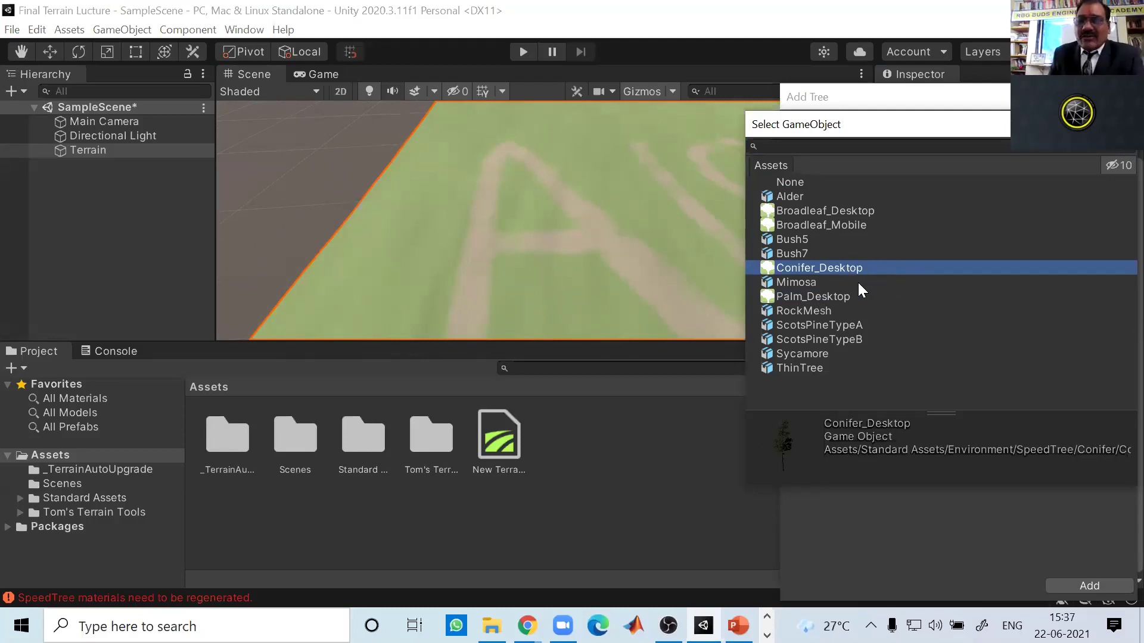
left_click(1107, 581)
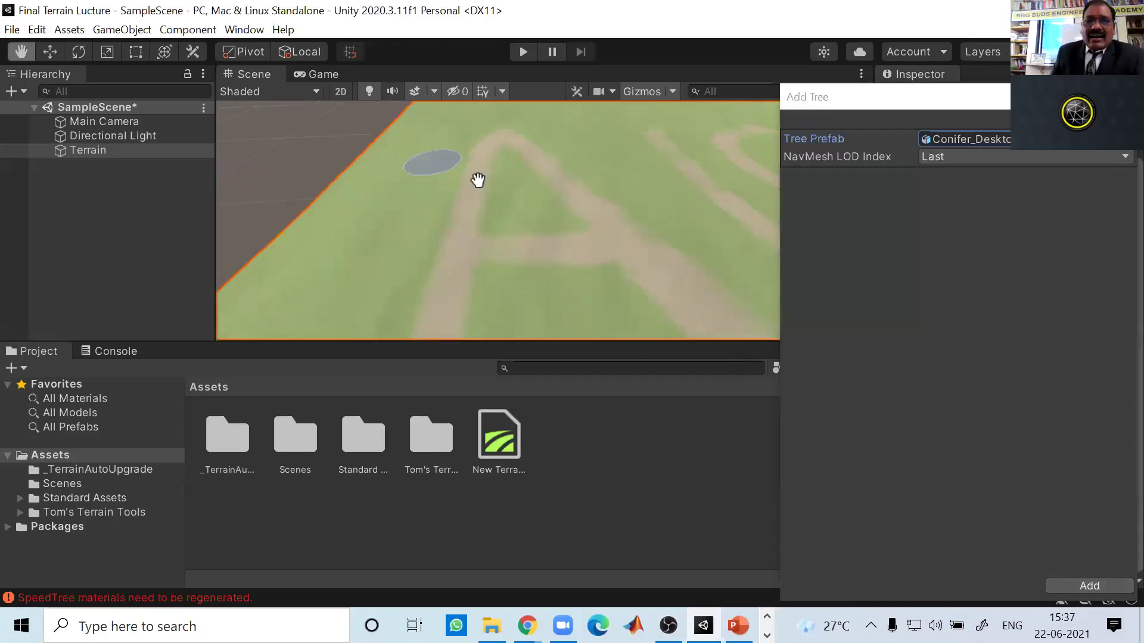
scroll(477, 160, "up", 2)
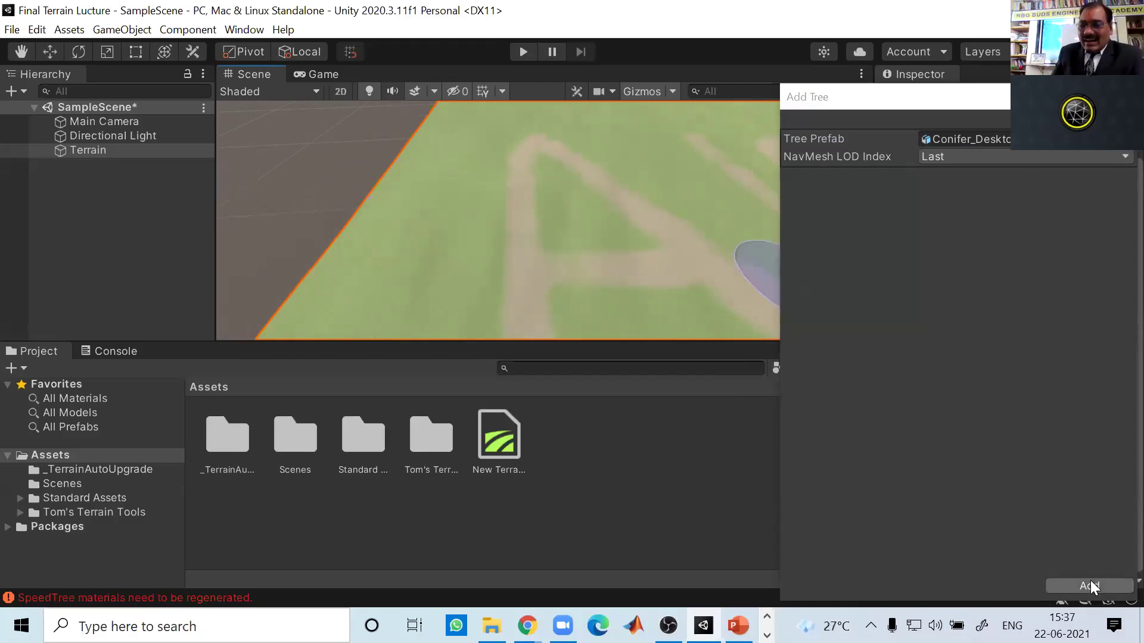
left_click(1110, 587)
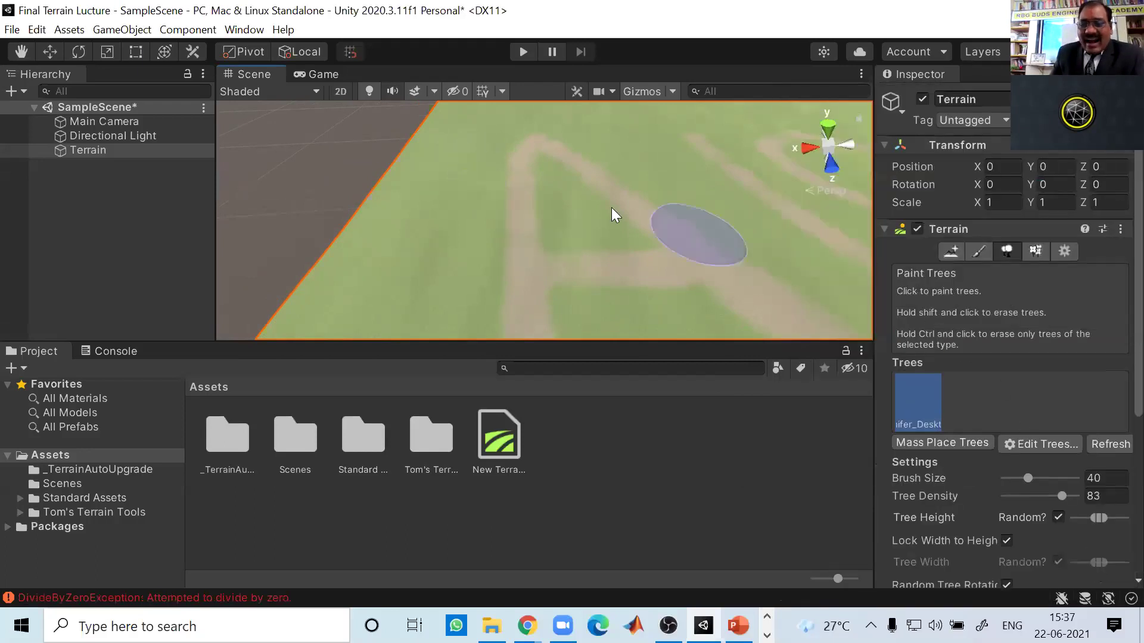
Plant a cluster of conifers beside the sand letter A, then set the brush size to 9 and extend the row down its left leg
left_click_drag(474, 156, 471, 192)
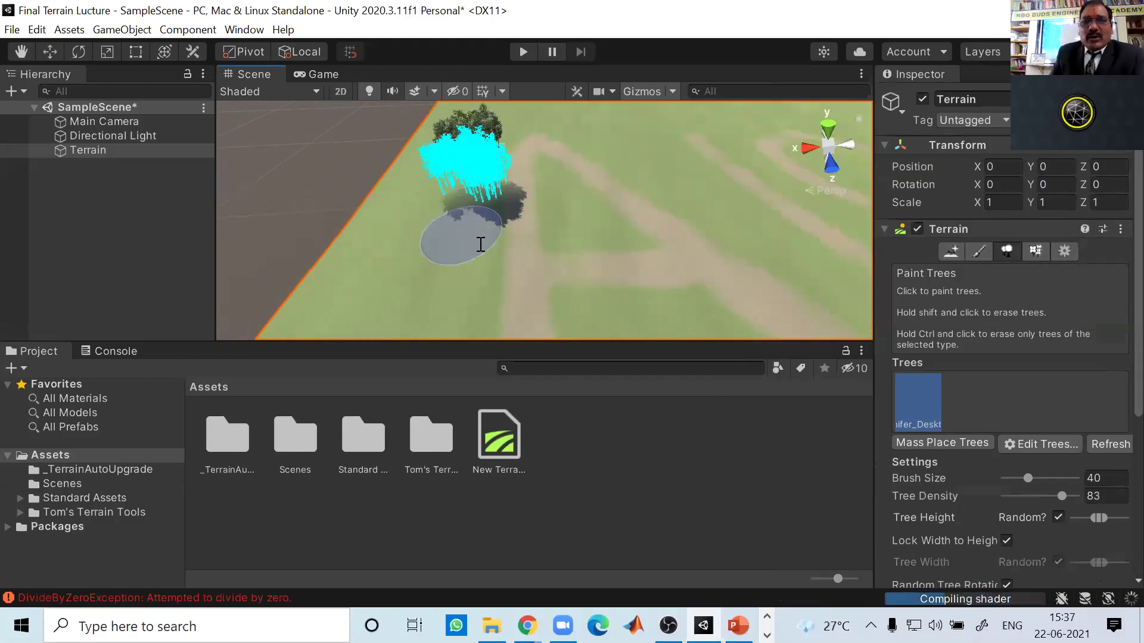
left_click_drag(1021, 478, 1015, 478)
left_click(456, 234)
middle_click_drag(479, 223, 530, 206)
left_click_drag(493, 239, 482, 284)
middle_click_drag(502, 282, 517, 232)
Plant conifers along the right leg of the sand letter A and thicken the cluster at the foot of its left leg
mouse_move(530, 249)
left_mouse_down()
mouse_move(539, 318)
mouse_move(542, 307)
mouse_move(567, 318)
left_mouse_up()
scroll(599, 274, "down", 2)
scroll(650, 235, "down", 2)
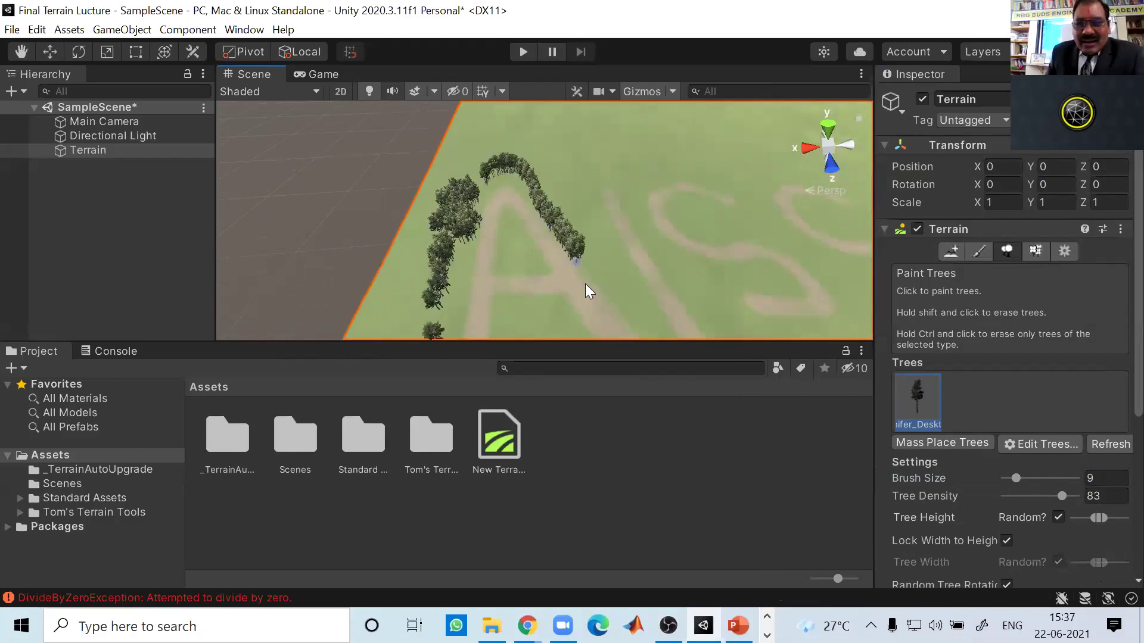
scroll(572, 205, "down", 2)
mouse_move(572, 213)
left_mouse_down()
mouse_move(632, 272)
mouse_move(600, 276)
left_mouse_up()
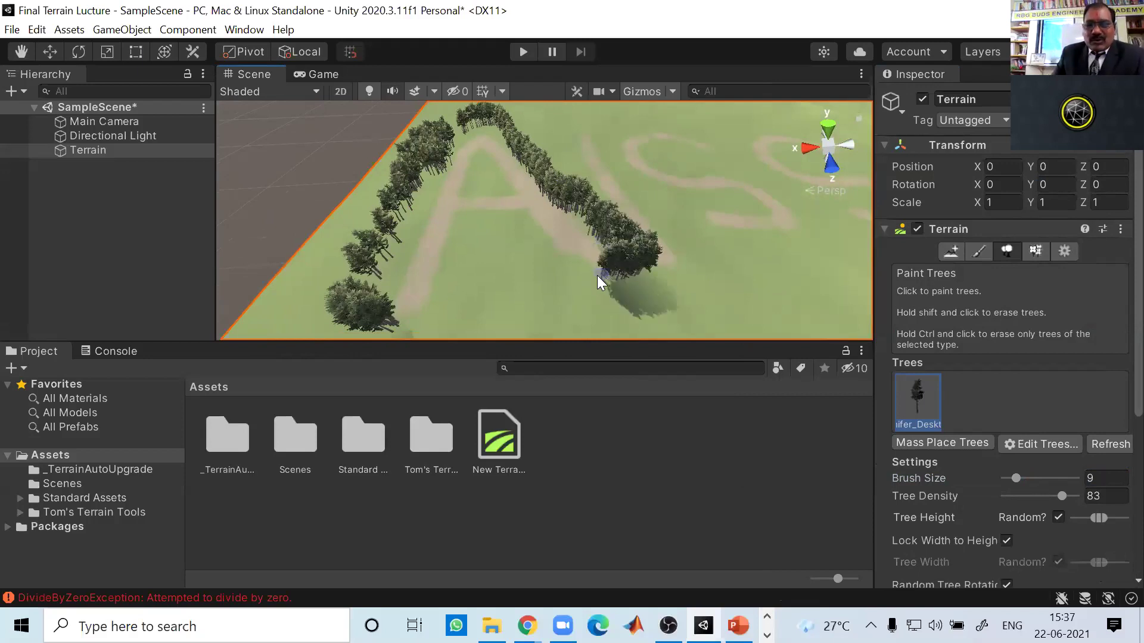
mouse_move(416, 322)
left_mouse_down()
mouse_move(353, 310)
mouse_move(369, 330)
mouse_move(426, 322)
left_mouse_up()
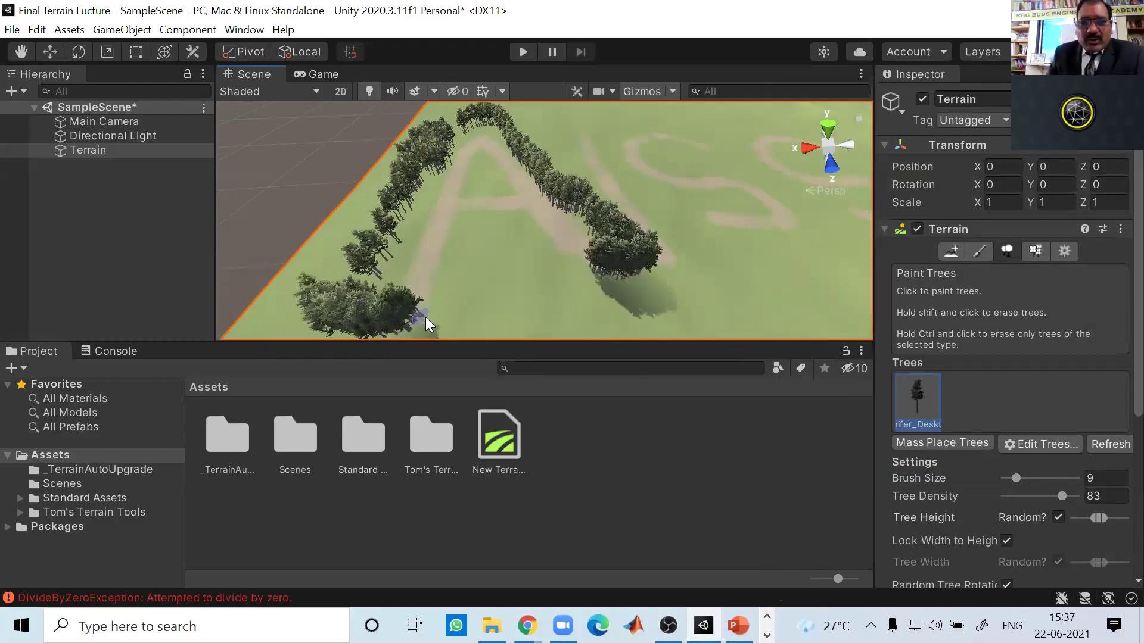
Inspect the tree rows up close and compare them with the scene lighting off and on
scroll(438, 155, "up", 5)
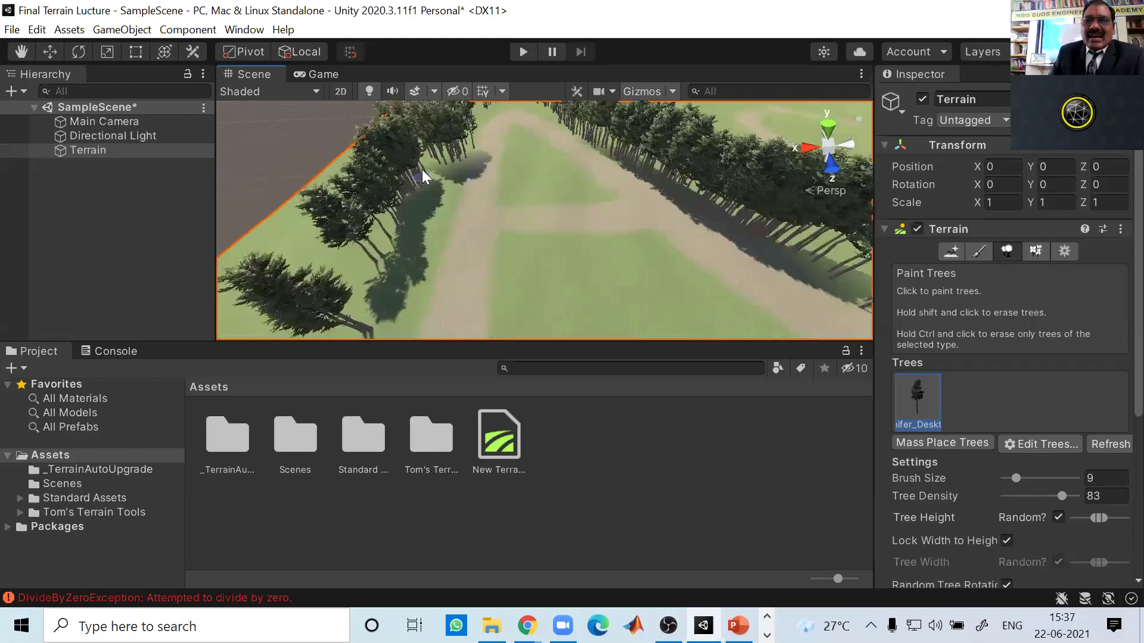
scroll(424, 172, "up", 3)
middle_click_drag(429, 174, 509, 197)
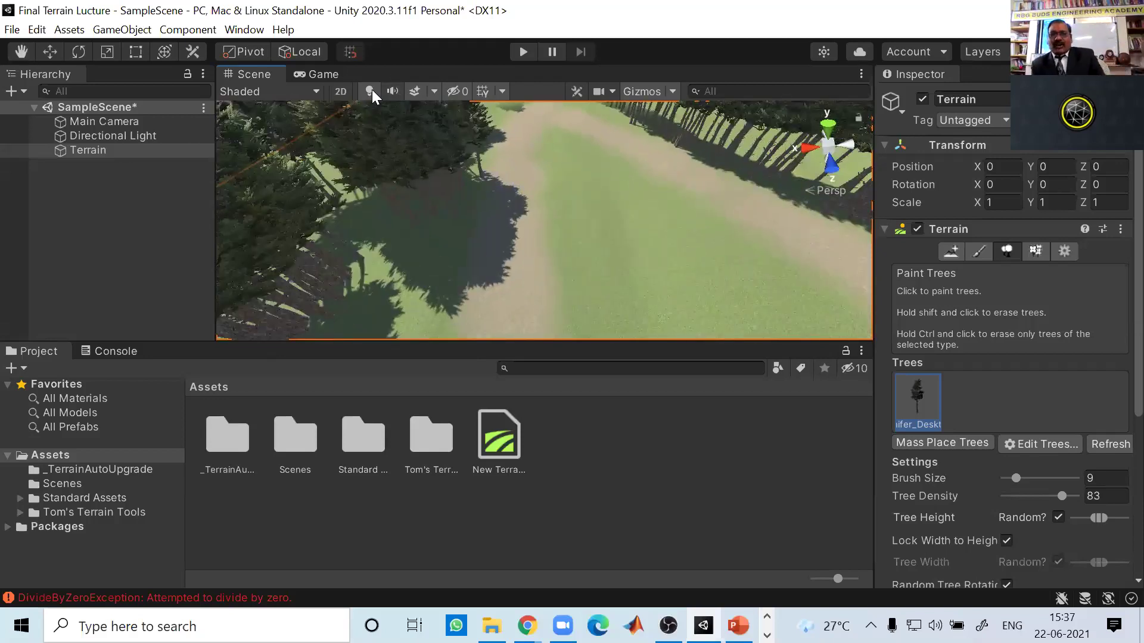
left_click(368, 88)
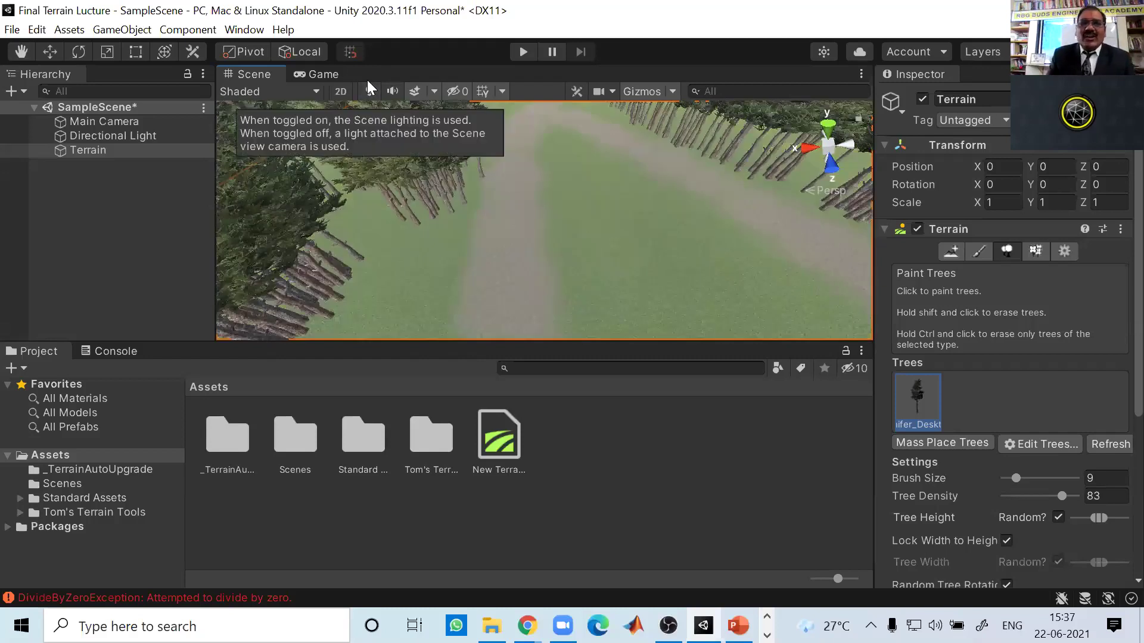
left_click(369, 89)
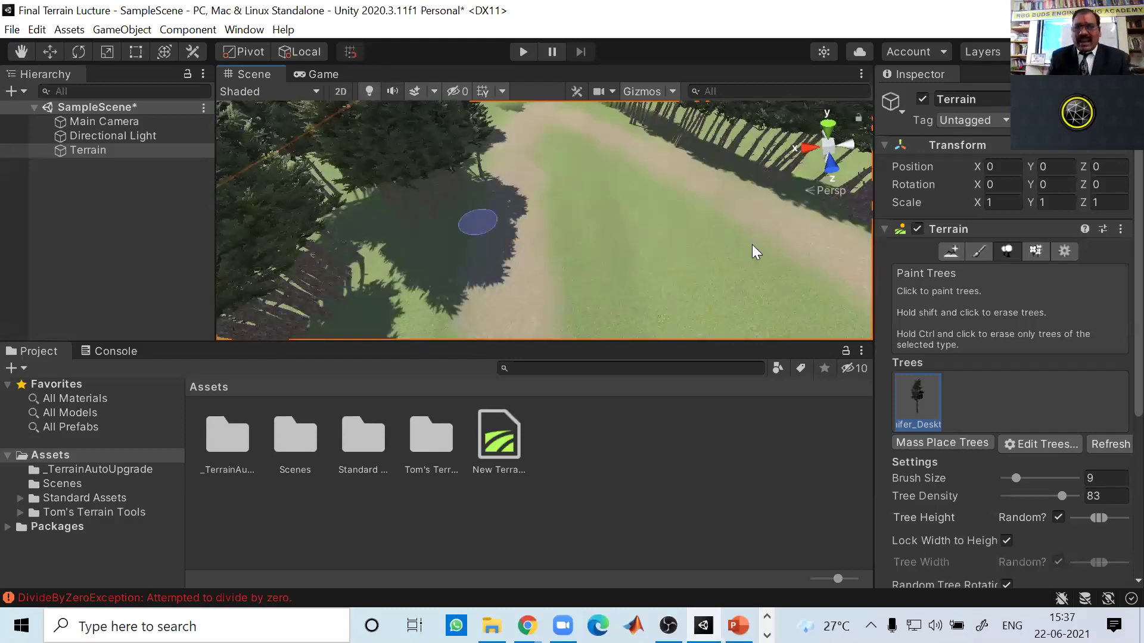
left_click(1037, 251)
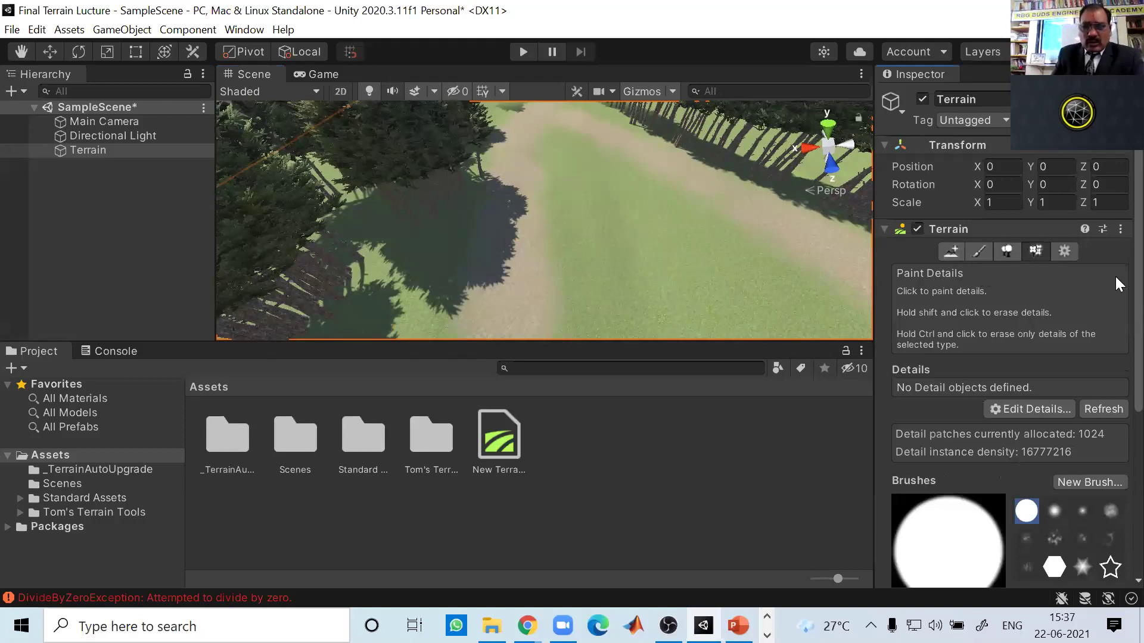
scroll(566, 170, "down", 5)
scroll(546, 136, "down", 5)
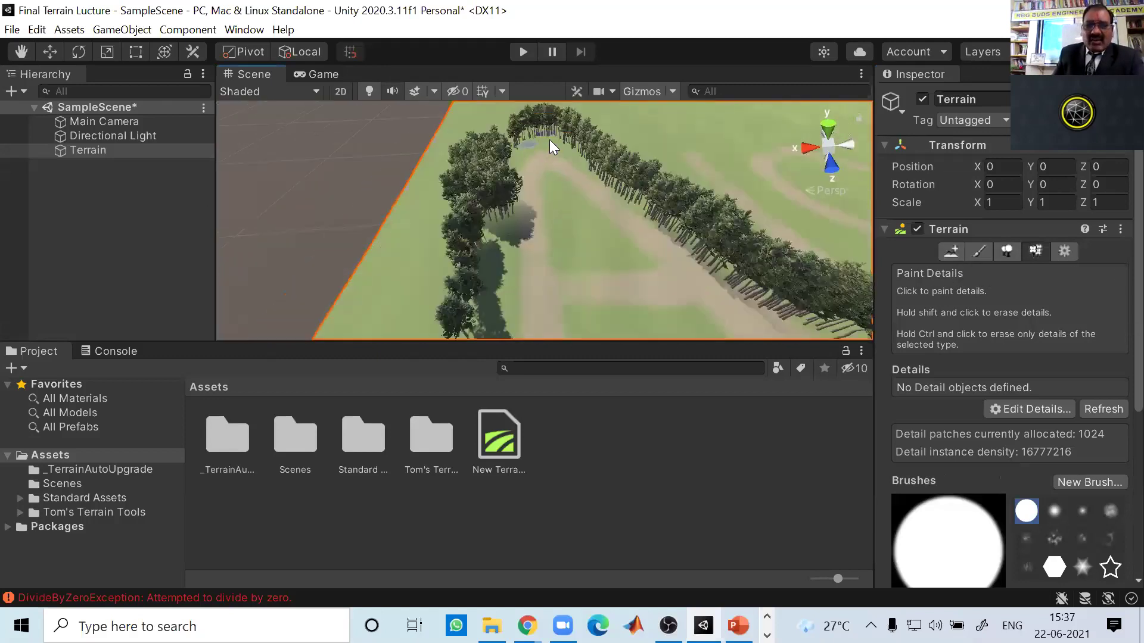
left_click(981, 250)
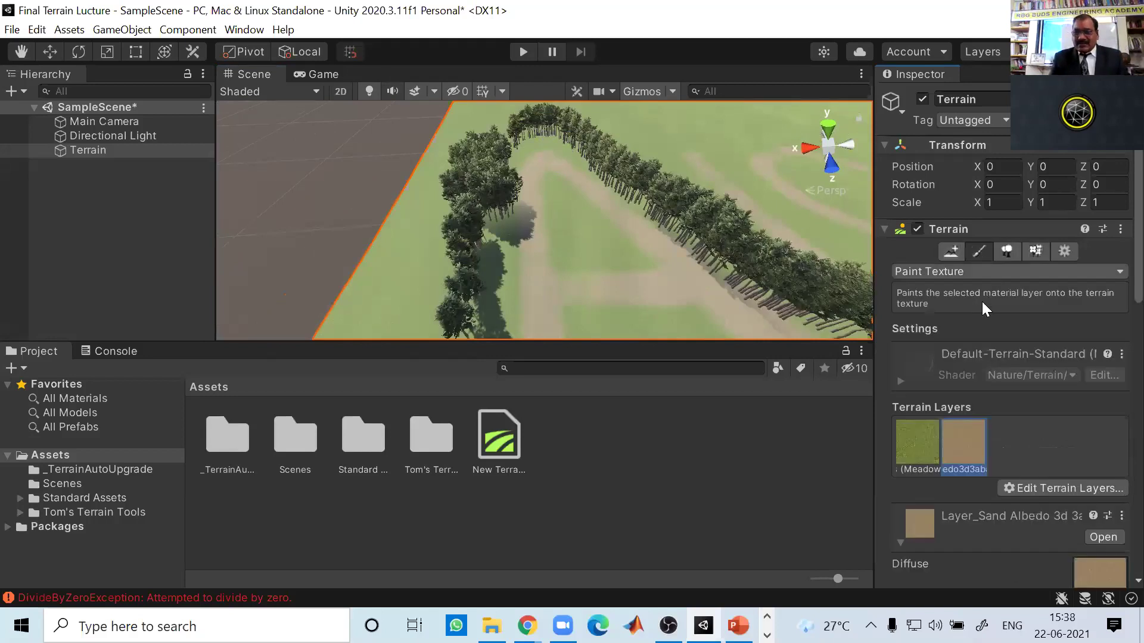
Return to painting trees and plant more conifers near the apex of the sand letter A with brush size 9
left_click(1007, 251)
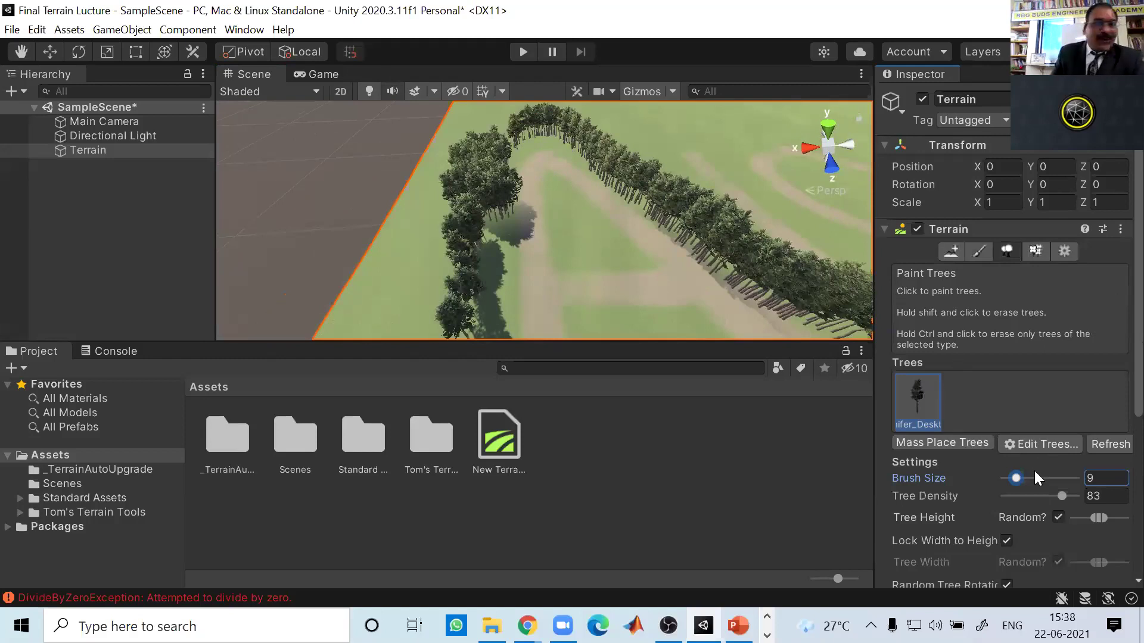
left_click(560, 151)
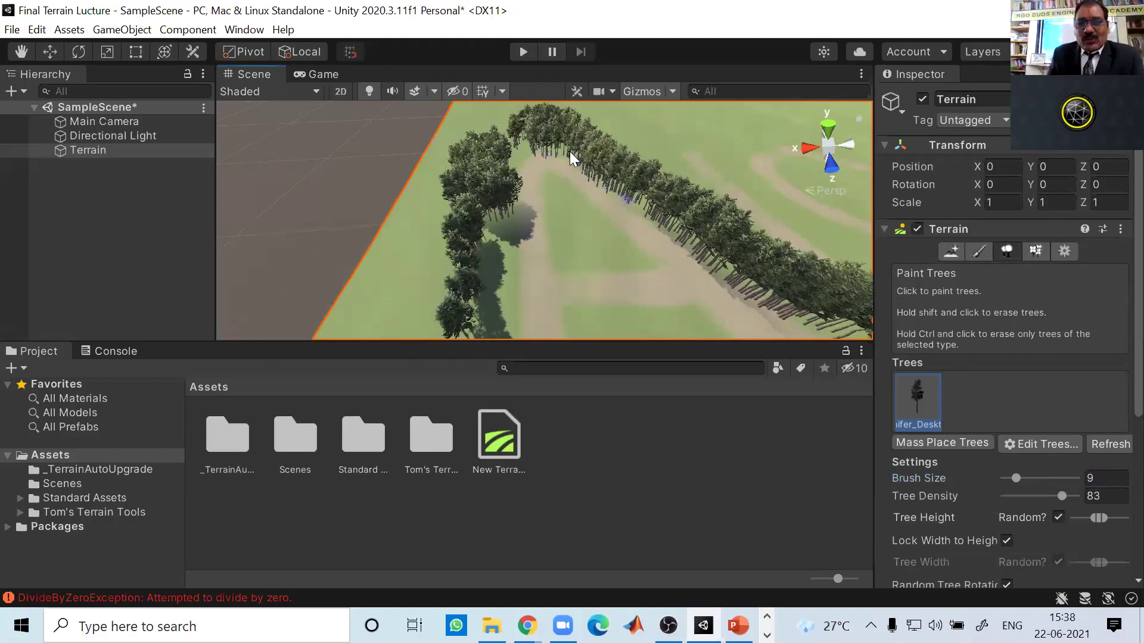
scroll(536, 170, "down", 2)
scroll(598, 306, "down", 3)
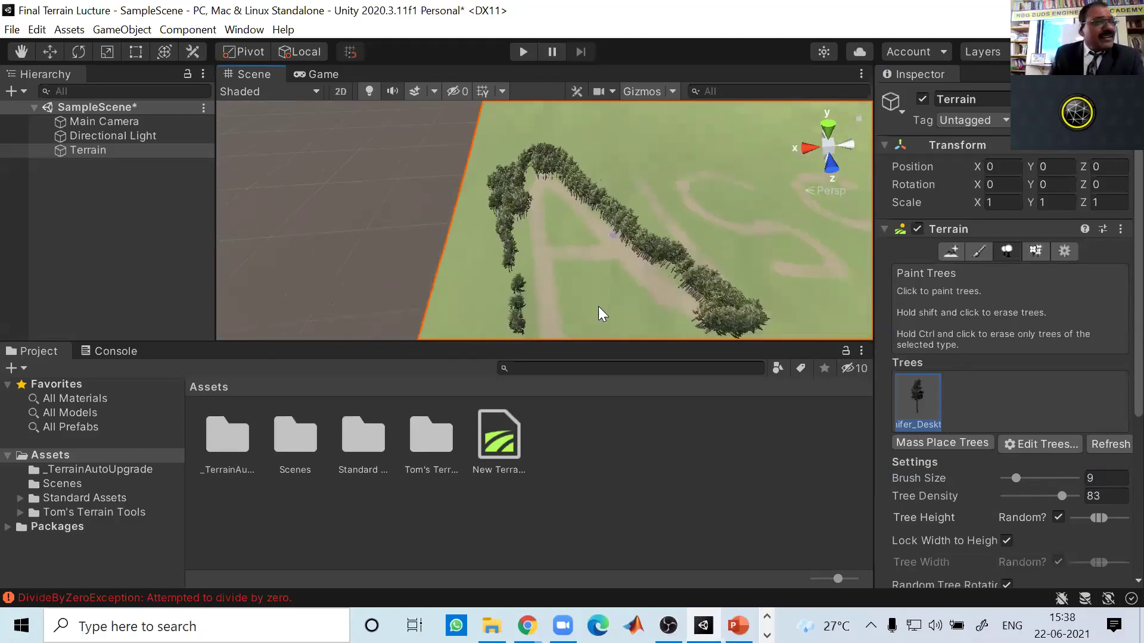
scroll(558, 207, "up", 3)
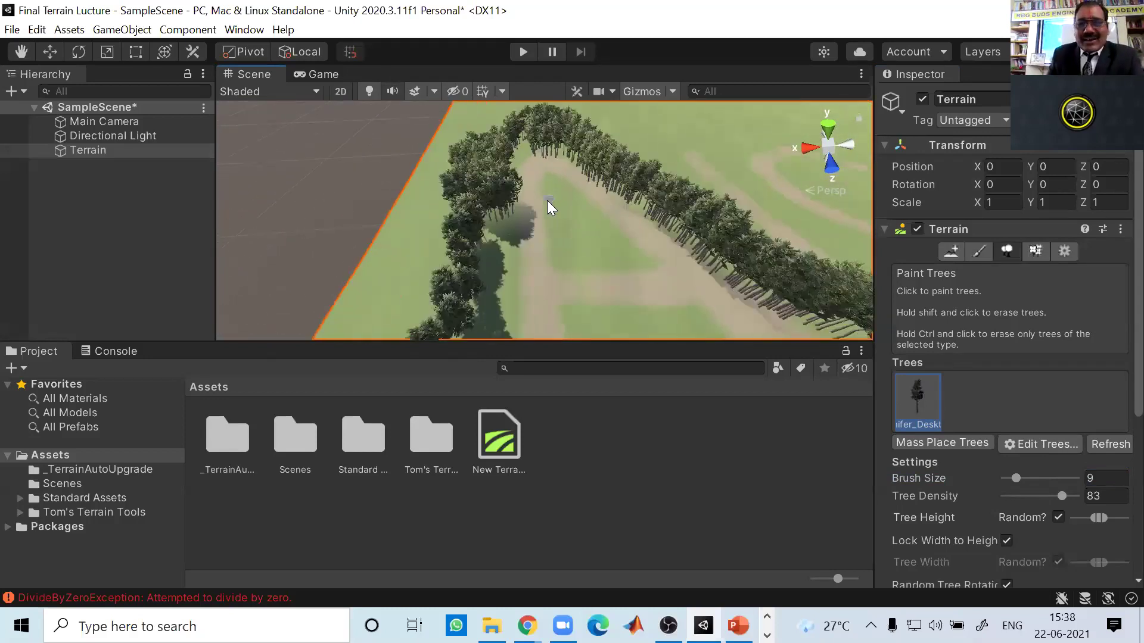
Examine the ground enclosed by the tree rows of the sand letter A and look at the terrain's detail-painting mode
left_click_drag(546, 198, 599, 237, "alt")
scroll(560, 188, "up", 5)
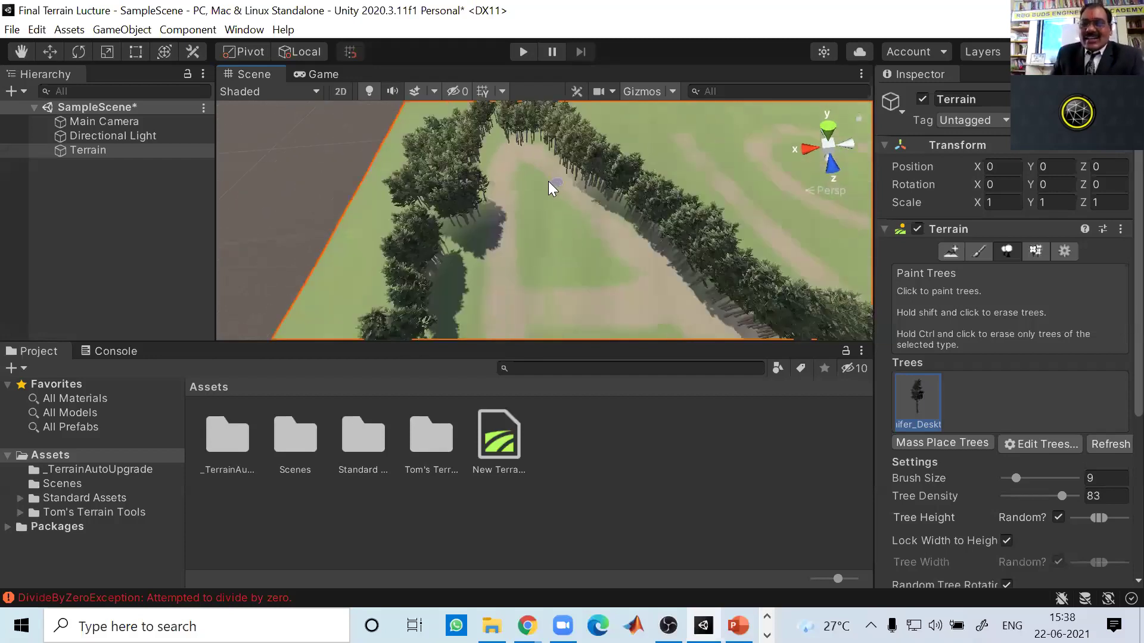
middle_click_drag(578, 181, 584, 155)
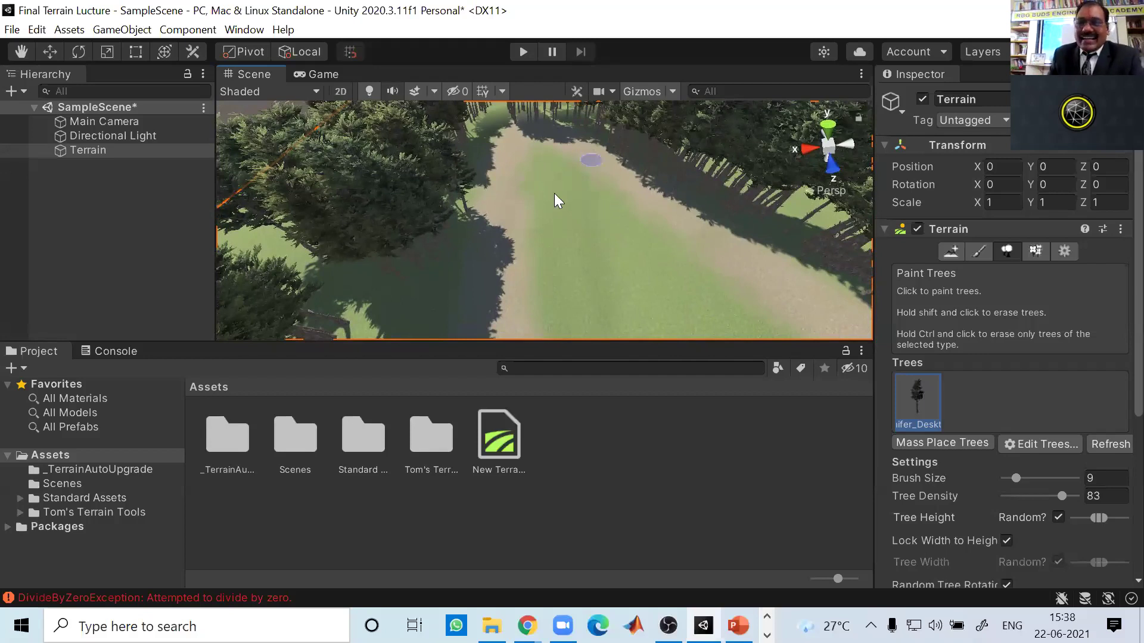
left_click(1037, 251)
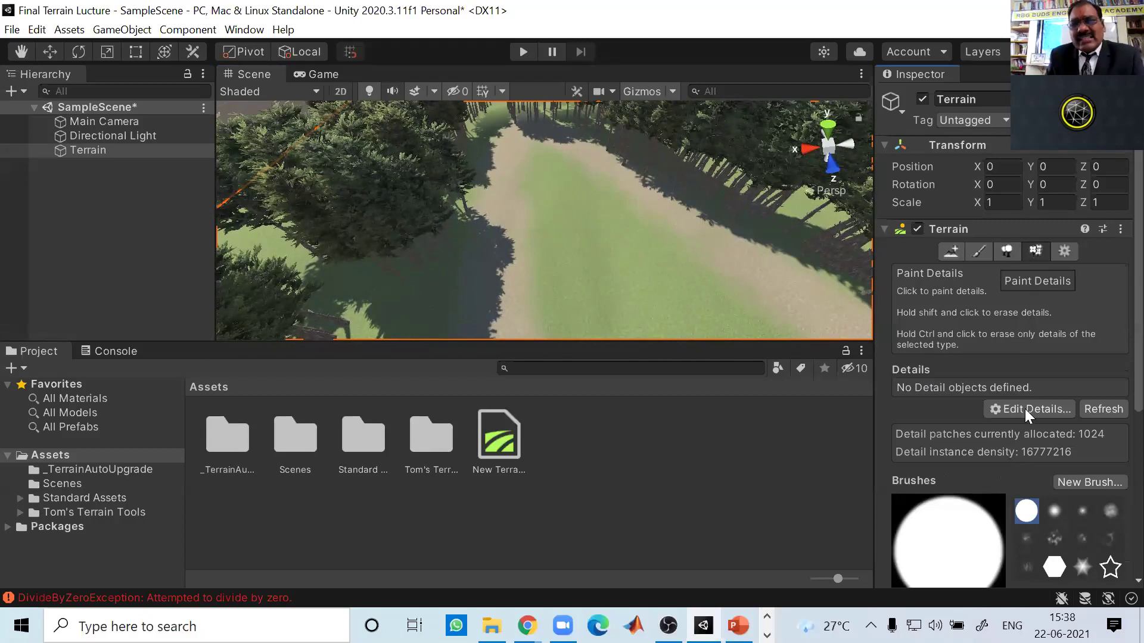
scroll(560, 210, "down", 5)
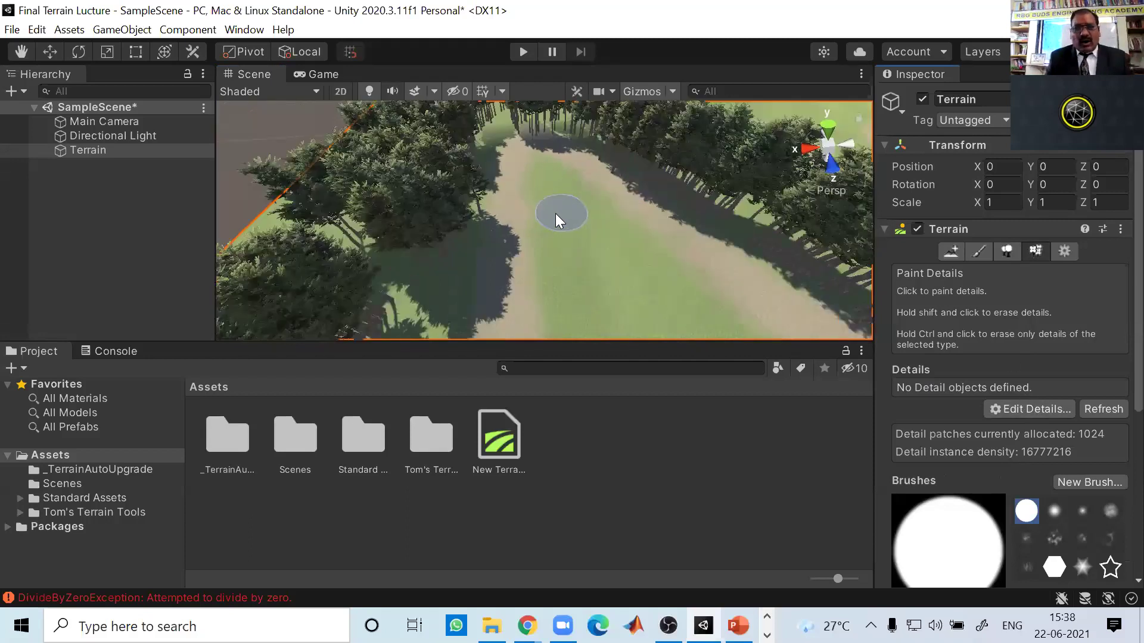
scroll(584, 214, "down", 10)
middle_click_drag(626, 250, 551, 239)
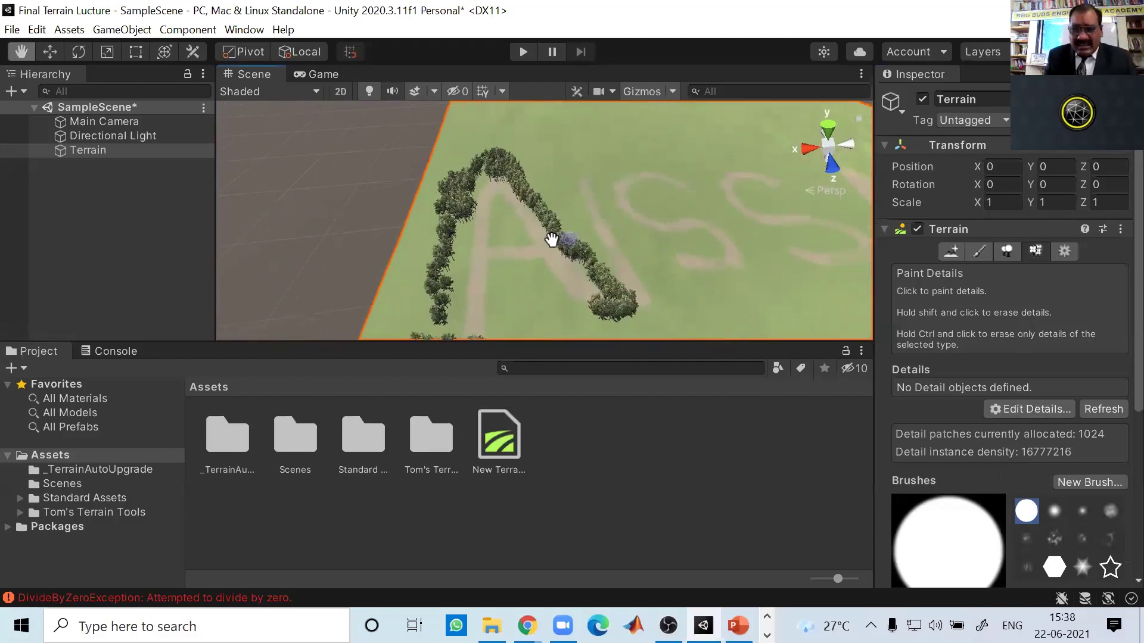
Return to painting trees and plant conifers with brush size 9 around both sides of the sand letter I
left_click(979, 252)
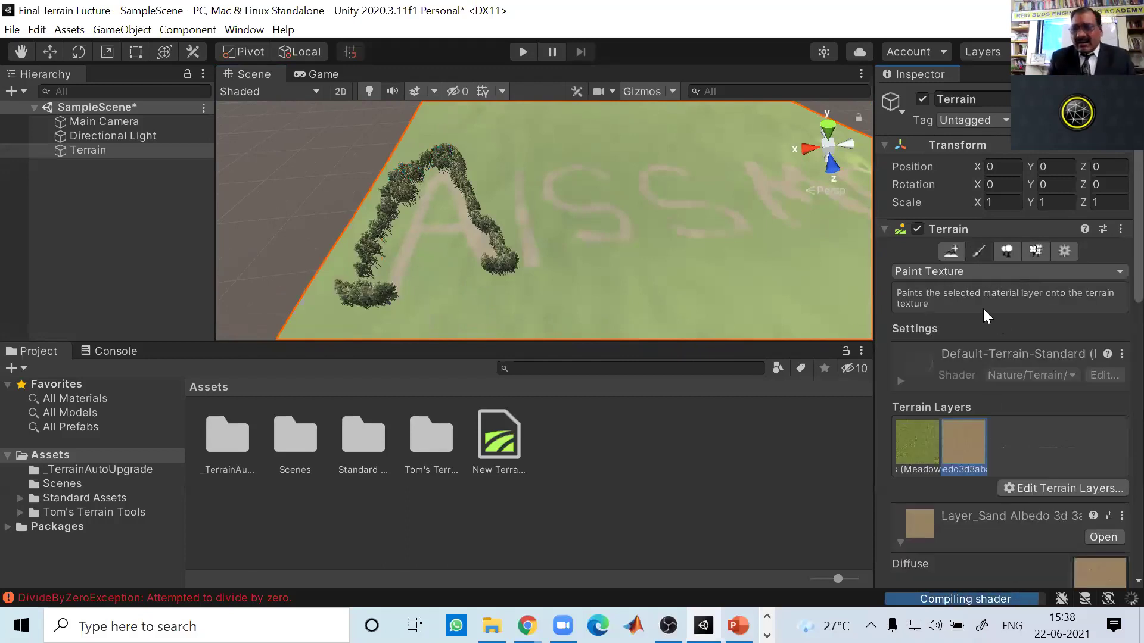
left_click(1006, 250)
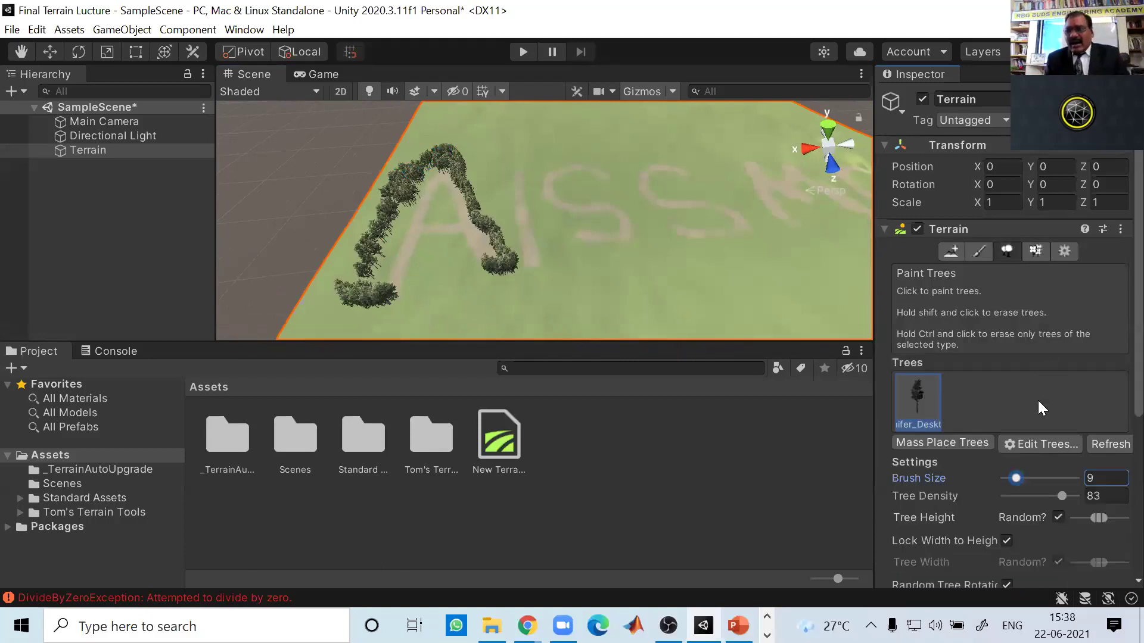
scroll(492, 156, "up", 2)
left_click(496, 141)
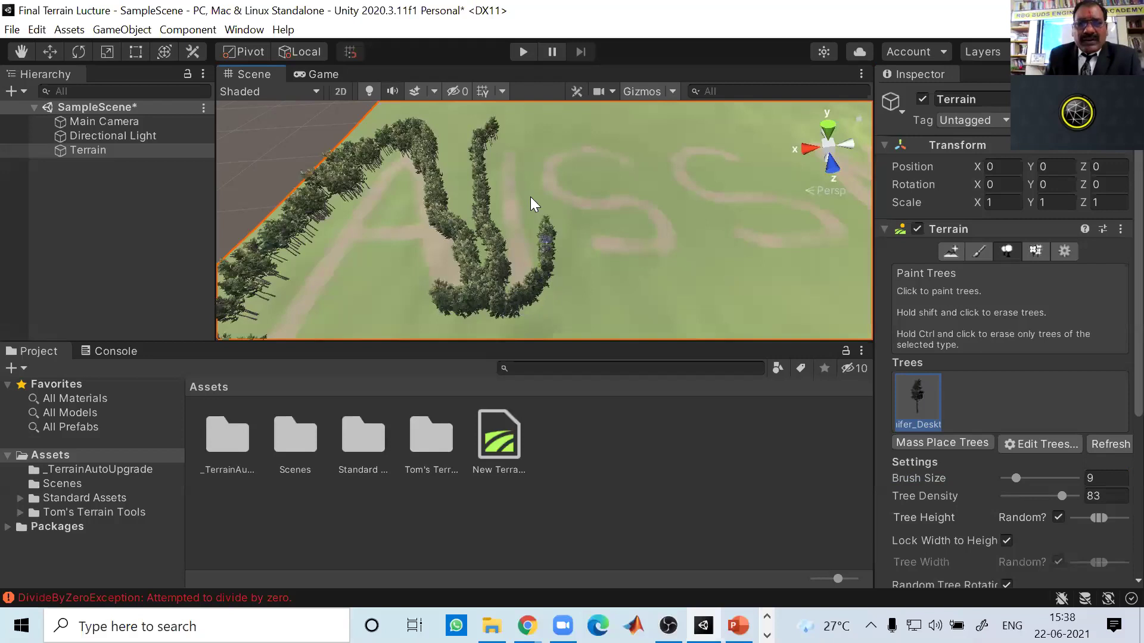
left_click_drag(531, 204, 520, 157)
Add a grass detail to the terrain using the Grass texture from Tom's Terrain Tools, keeping the default size and colours
scroll(574, 154, "up", 5)
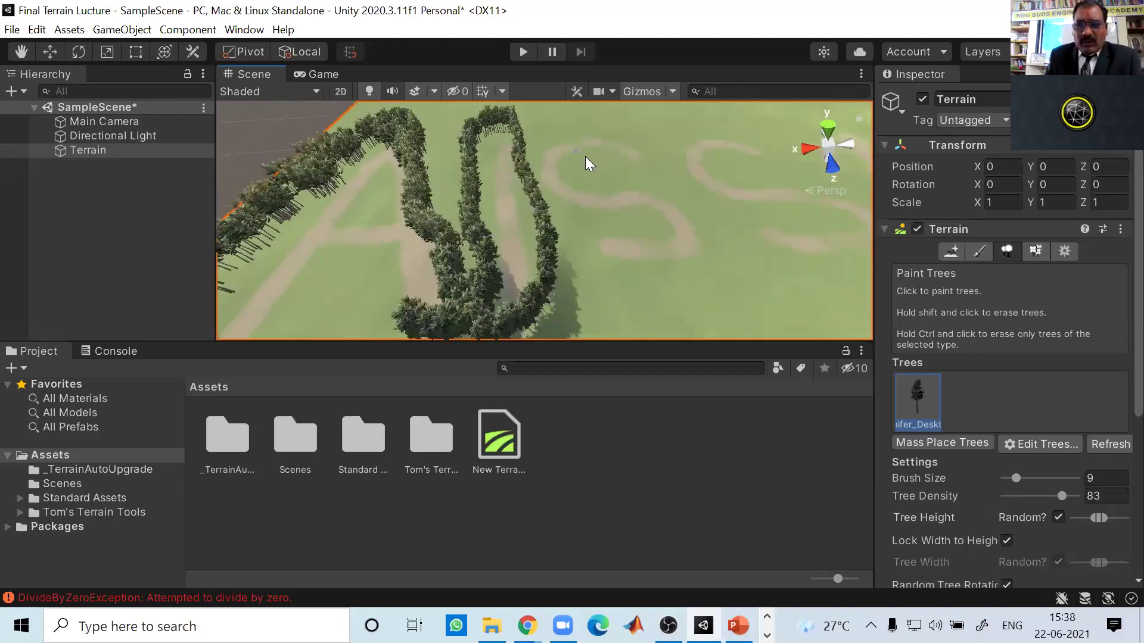
middle_click_drag(500, 208, 822, 250)
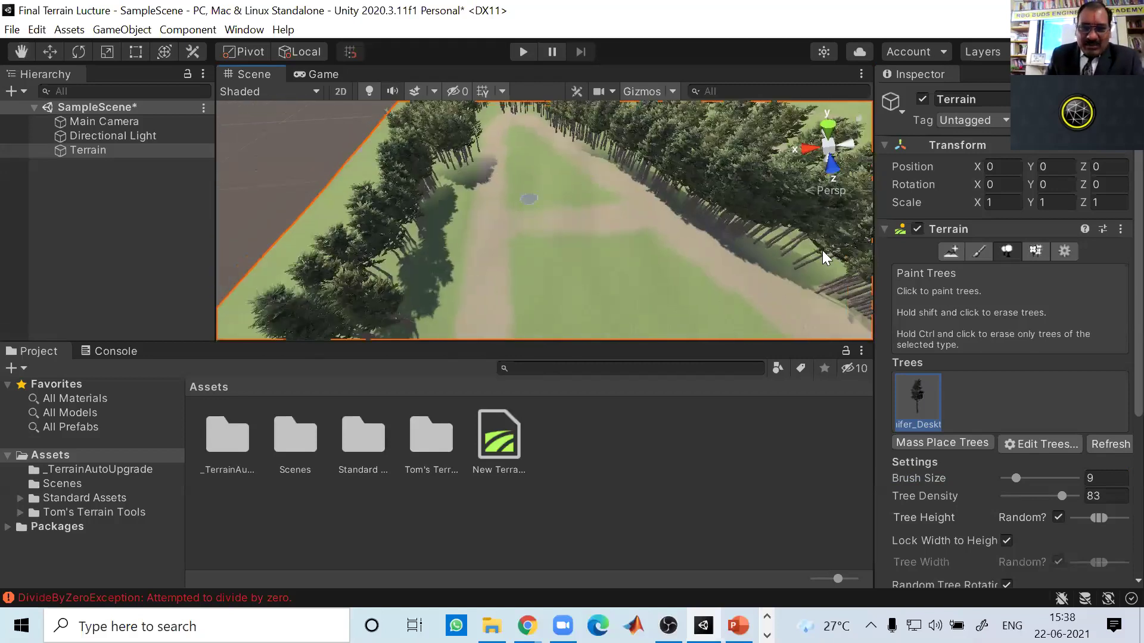
left_click(1037, 248)
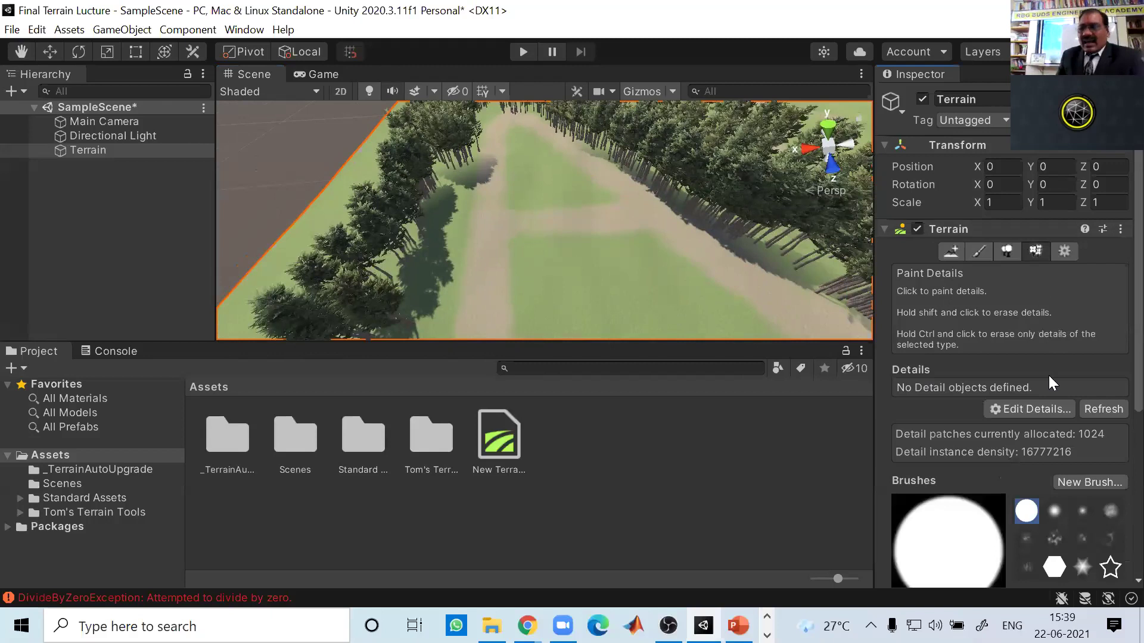
left_click(1028, 409)
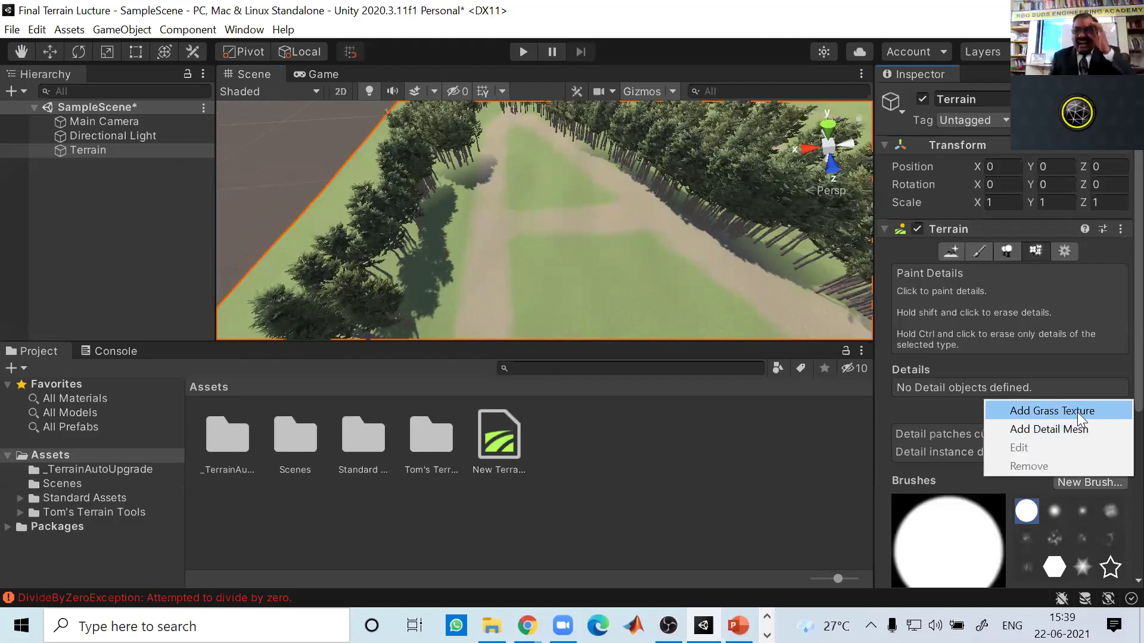
left_click(1077, 412)
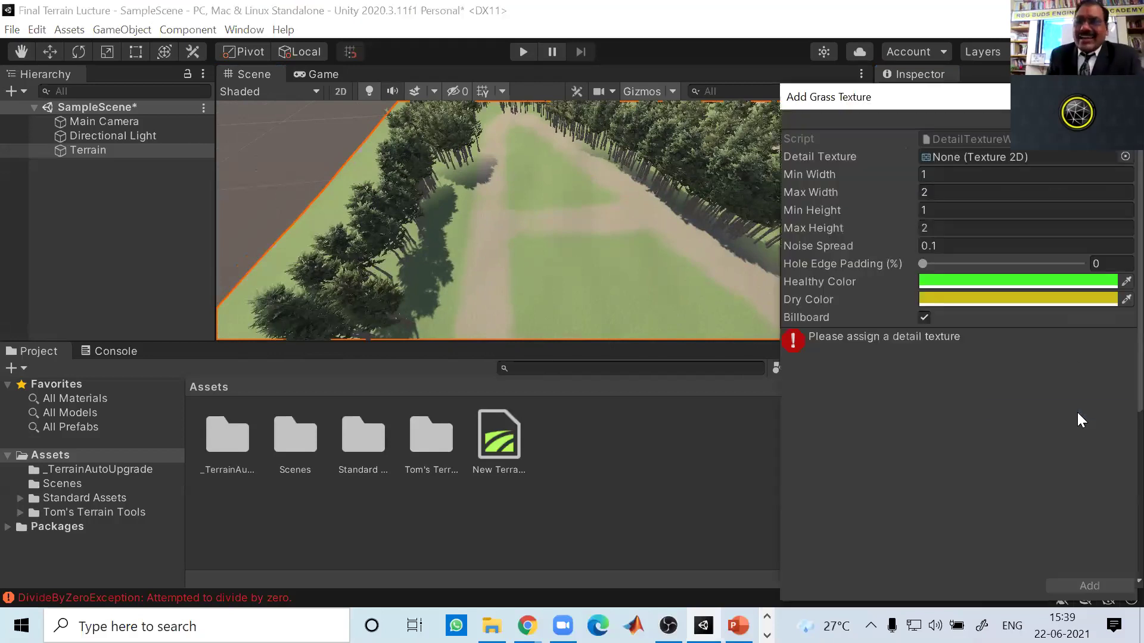
left_click(1123, 156)
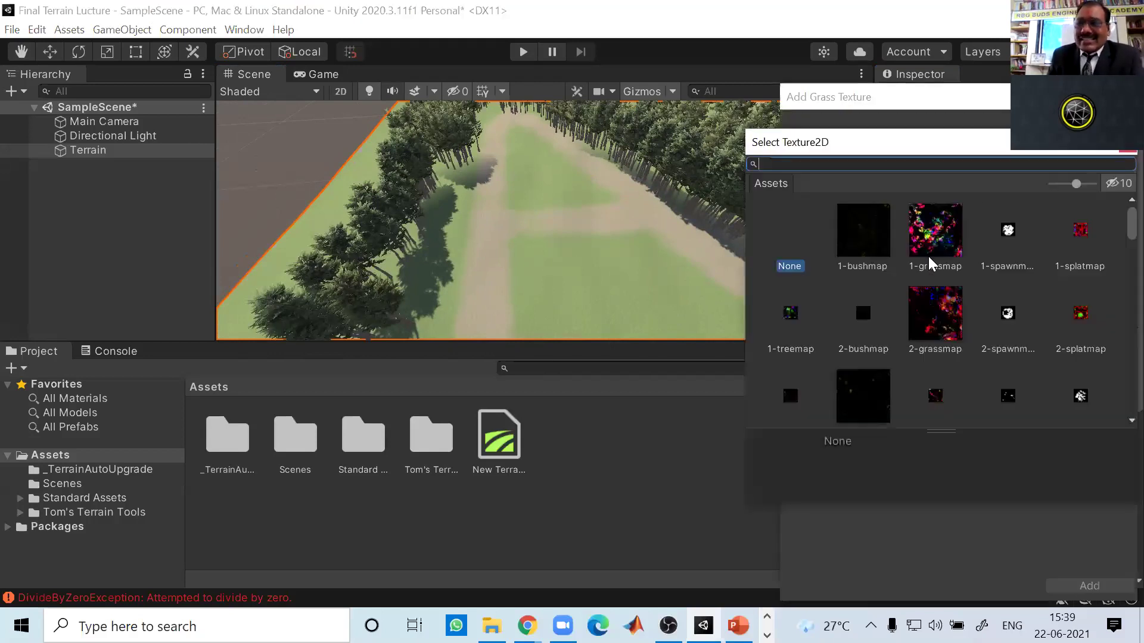
scroll(946, 273, "down", 10)
scroll(952, 266, "down", 15)
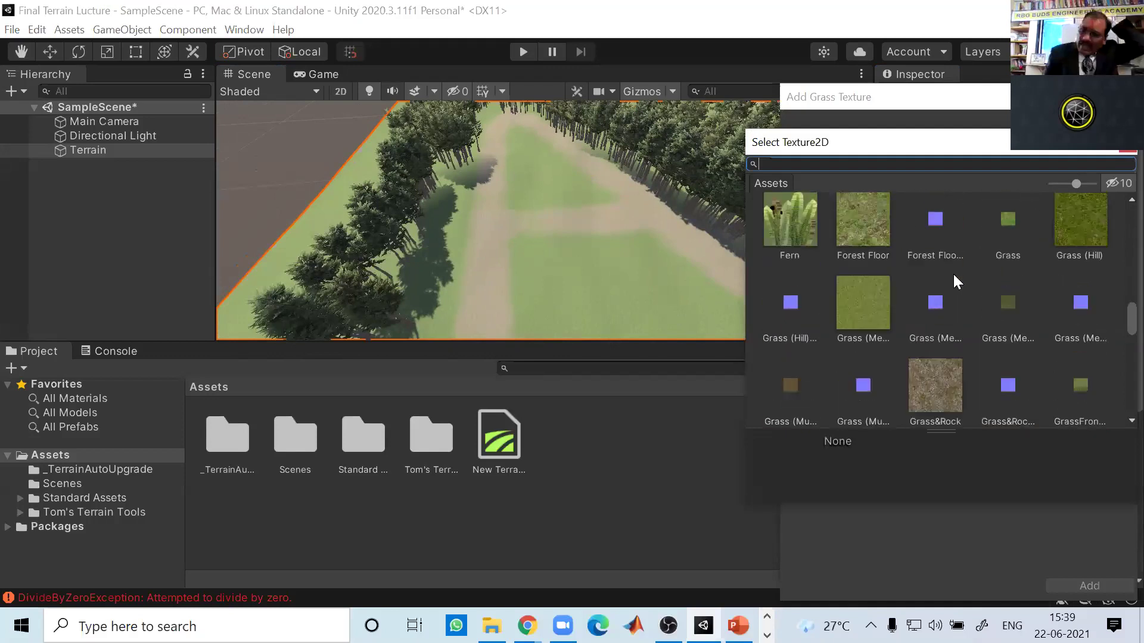
scroll(1013, 303, "up", 2)
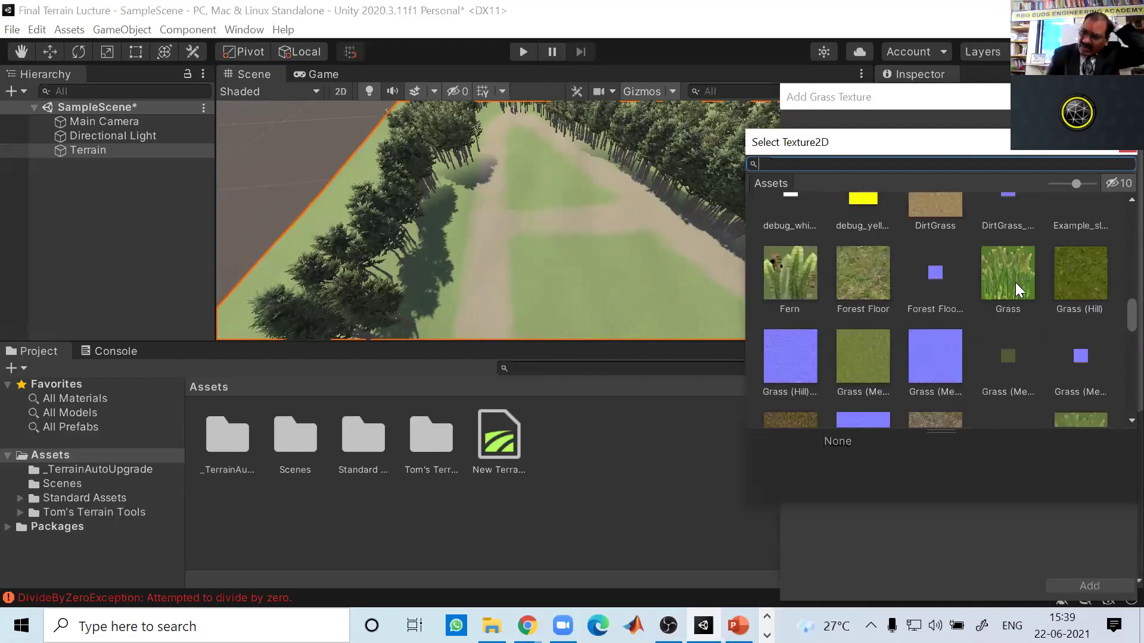
left_click(1015, 282)
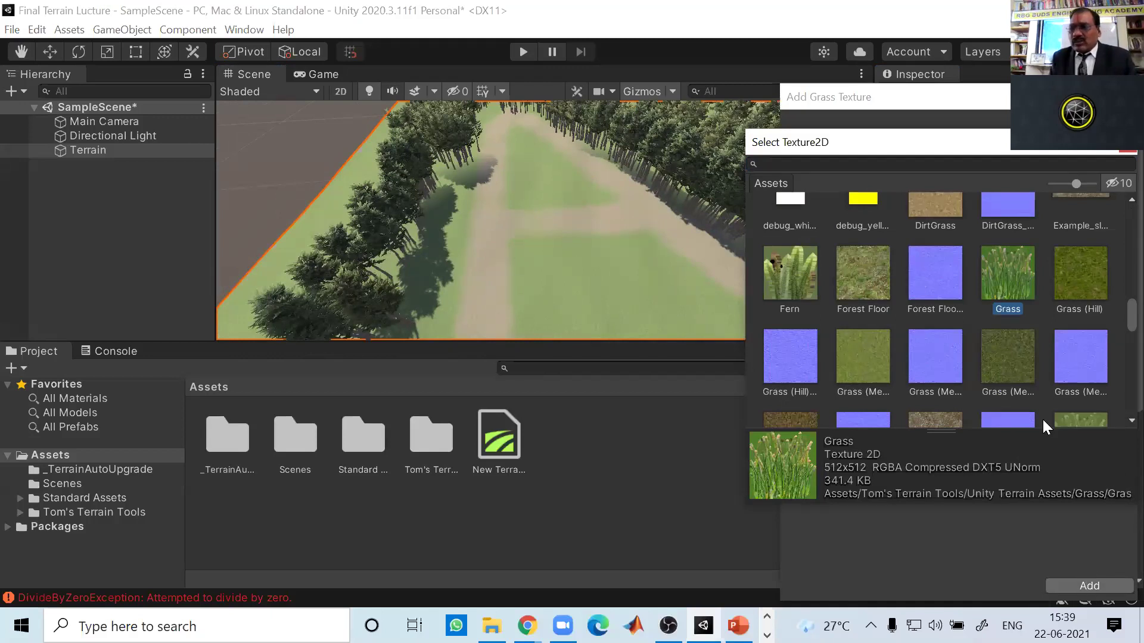
left_click(1088, 584)
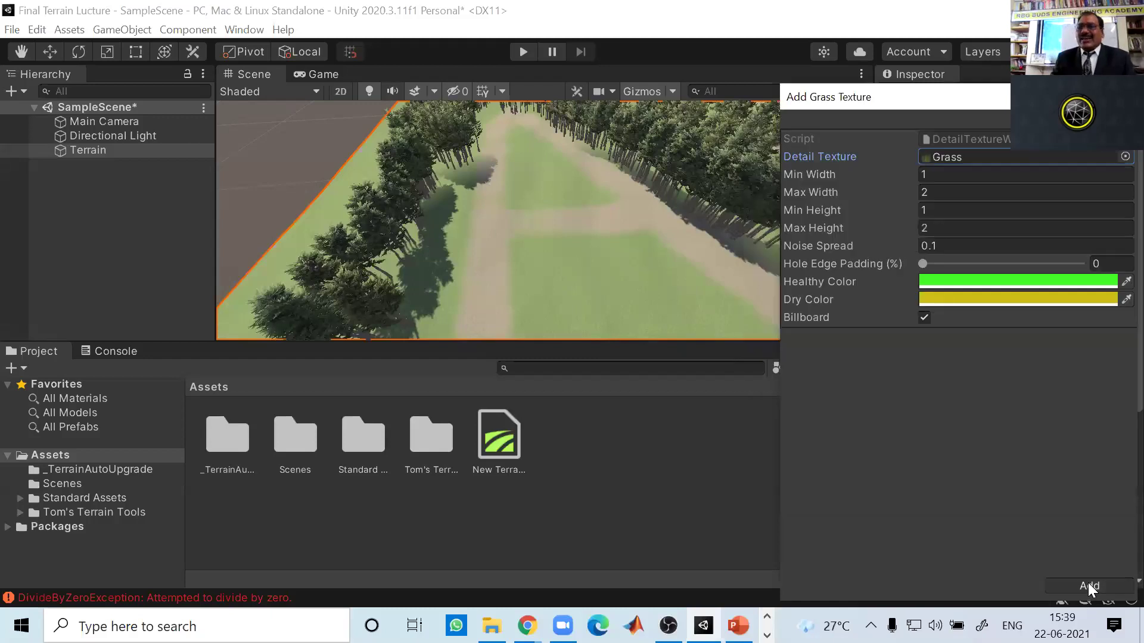
Paint grass details over the upper part of the triangle enclosed by the sand letter A
scroll(531, 193, "up", 5)
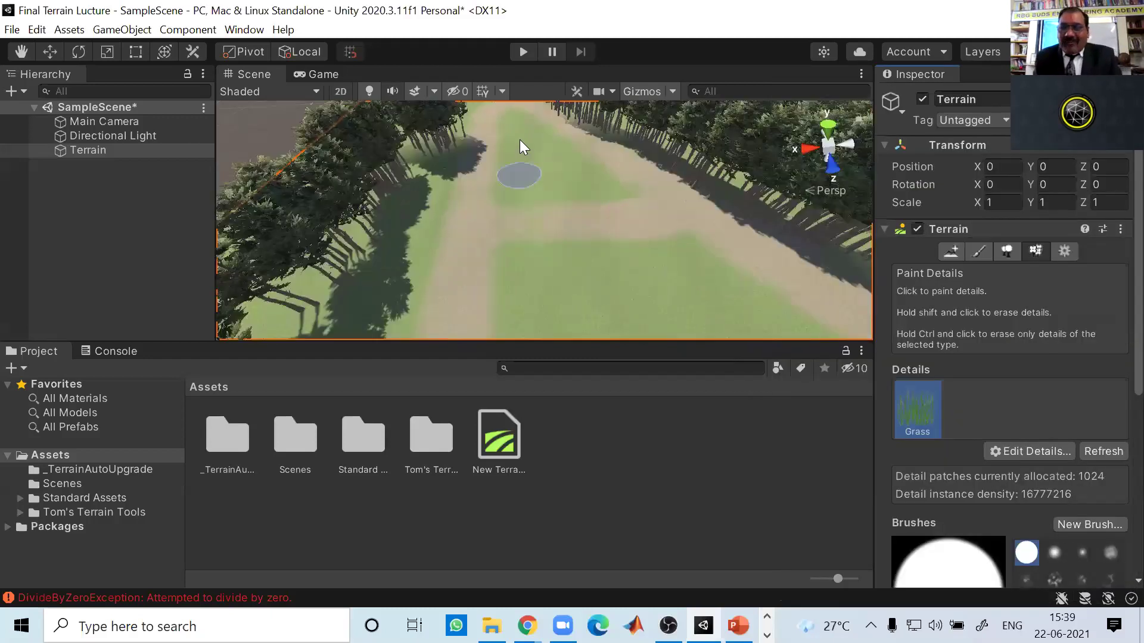
scroll(527, 175, "down", 3)
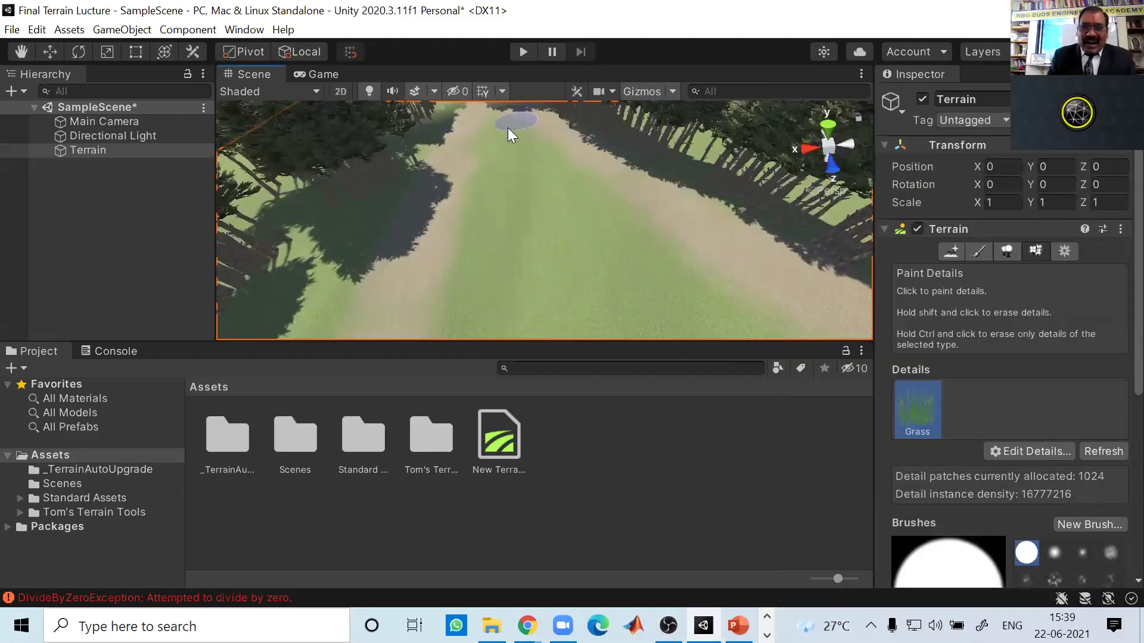
left_click(505, 190)
mouse_move(510, 197)
left_mouse_down()
mouse_move(518, 170)
mouse_move(505, 137)
mouse_move(508, 174)
mouse_move(521, 175)
mouse_move(533, 134)
mouse_move(574, 218)
mouse_move(526, 208)
mouse_move(478, 227)
mouse_move(463, 264)
mouse_move(496, 308)
mouse_move(547, 329)
mouse_move(597, 320)
mouse_move(652, 261)
mouse_move(631, 209)
mouse_move(541, 102)
mouse_move(481, 80)
left_mouse_up()
scroll(521, 174, "up", 3)
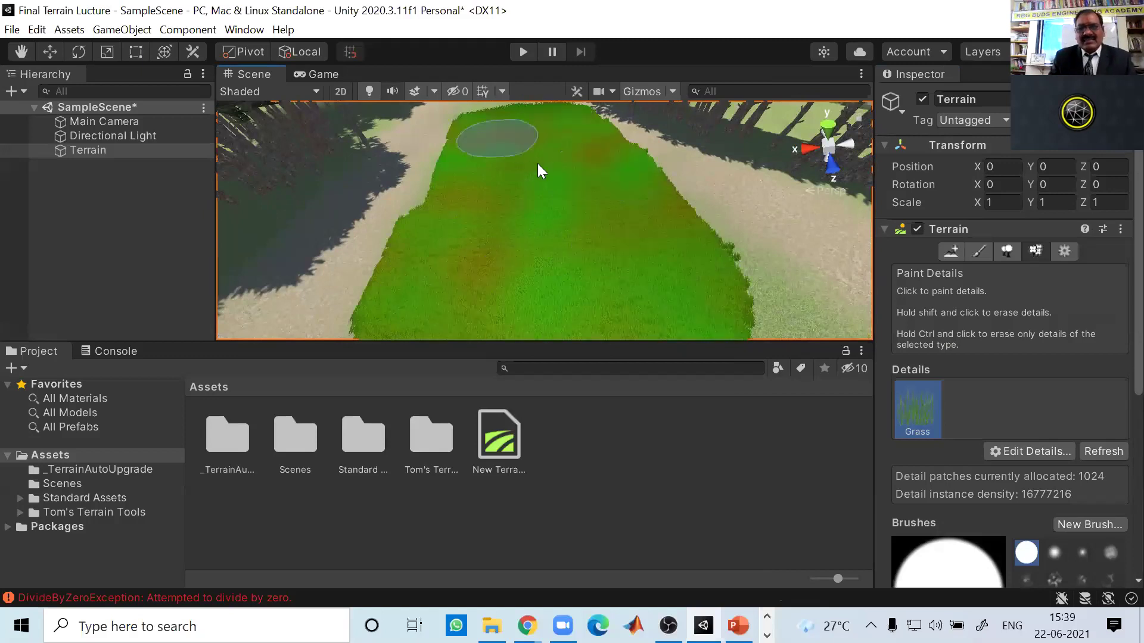
Extend the painted grass across the wide base of the triangle down to the sand letter A's crossbar
middle_click_drag(574, 209, 566, 182)
scroll(564, 174, "up", 2)
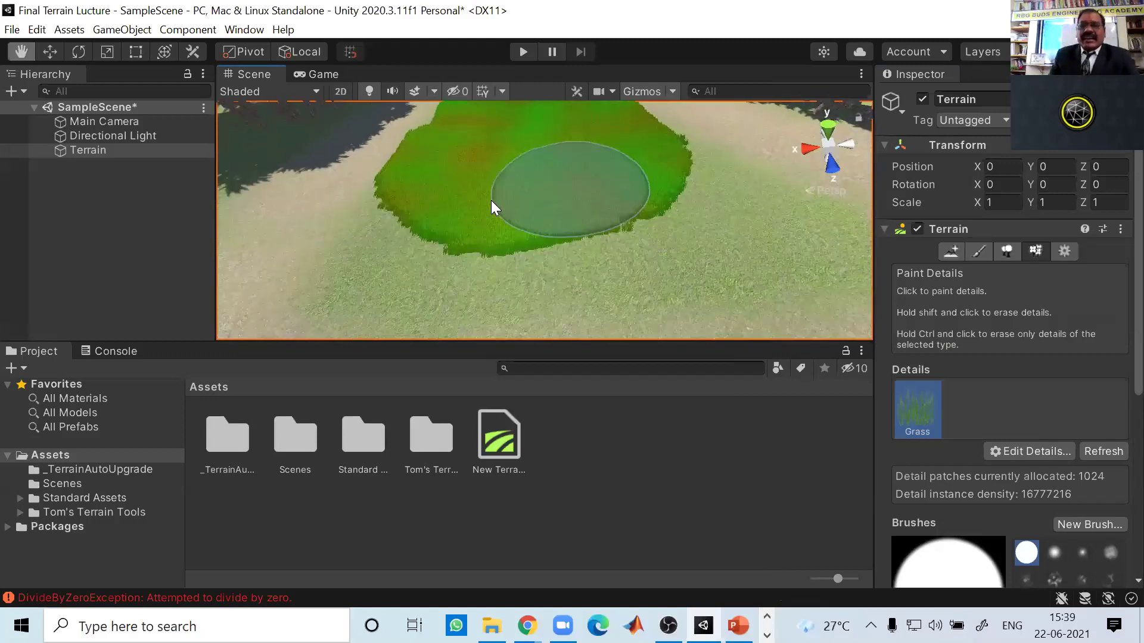
scroll(453, 197, "down", 3)
mouse_move(435, 235)
left_mouse_down()
mouse_move(559, 215)
mouse_move(526, 226)
mouse_move(562, 225)
mouse_move(730, 173)
mouse_move(651, 162)
mouse_move(764, 219)
mouse_move(678, 183)
left_mouse_up()
mouse_move(610, 186)
middle_mouse_down()
mouse_move(692, 213)
mouse_move(683, 223)
middle_mouse_up()
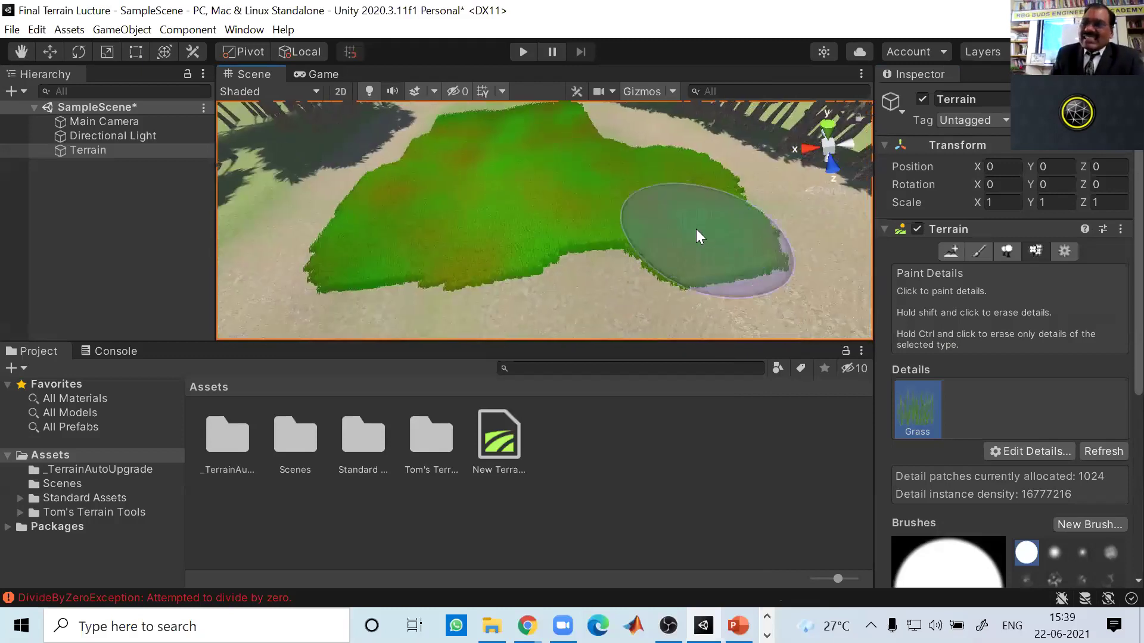
Erase the grass along the triangle's base at the crossbar, then repaint that edge with brush size 5
left_click_drag(675, 253, 771, 237, "shift")
mouse_move(487, 268)
left_mouse_down("shift")
mouse_move(382, 260)
mouse_move(583, 245)
left_mouse_up("shift")
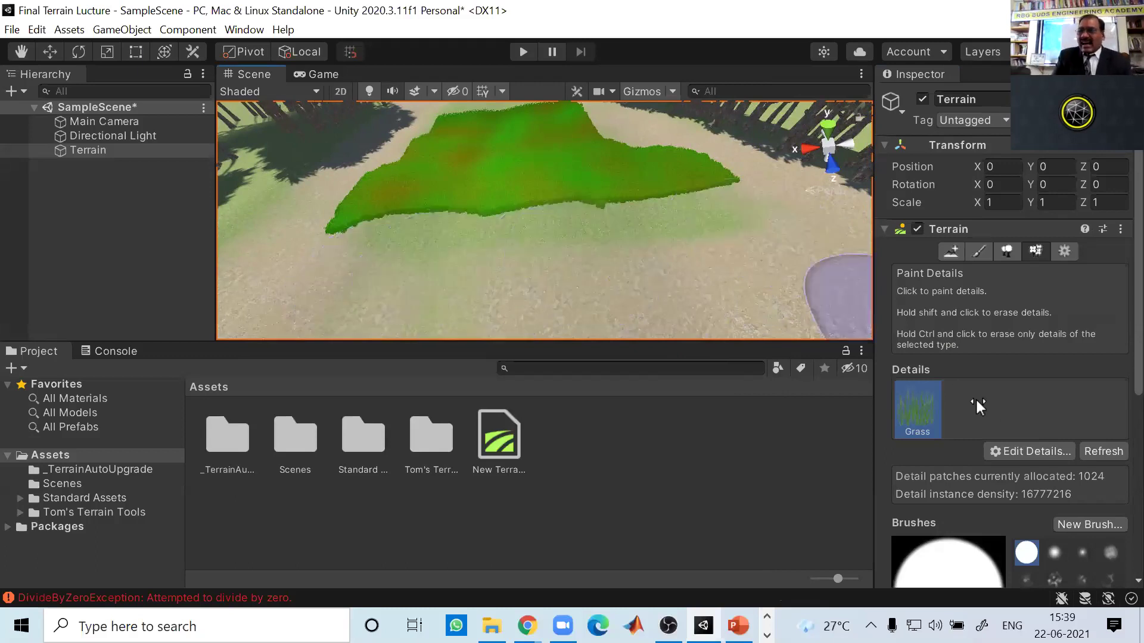
scroll(975, 398, "down", 5)
left_click_drag(1038, 361, 1020, 361)
mouse_move(365, 230)
left_mouse_down()
mouse_move(397, 242)
mouse_move(371, 242)
mouse_move(407, 227)
mouse_move(479, 246)
mouse_move(603, 241)
mouse_move(720, 218)
mouse_move(727, 199)
mouse_move(700, 191)
mouse_move(557, 211)
mouse_move(393, 215)
mouse_move(597, 220)
mouse_move(422, 220)
mouse_move(554, 233)
mouse_move(697, 202)
mouse_move(643, 222)
left_mouse_up()
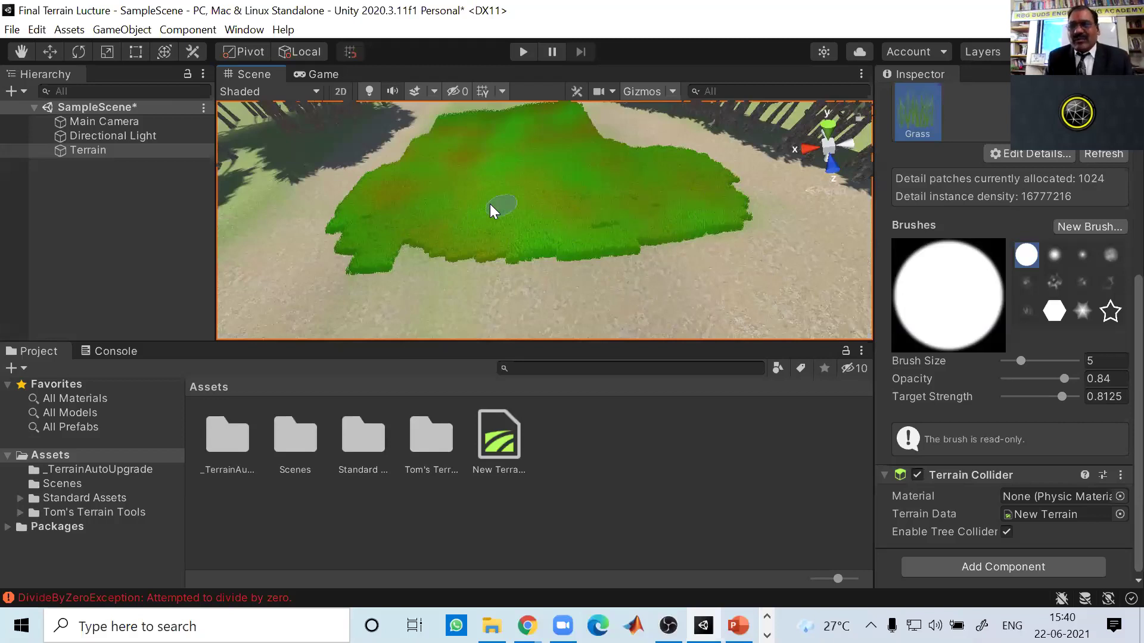
Start a grass patch below the letter A's crossbar, then set the brush size to 21 and fill the area between the legs
scroll(490, 203, "down", 3)
middle_click_drag(490, 204, 526, 235)
scroll(509, 218, "down", 2)
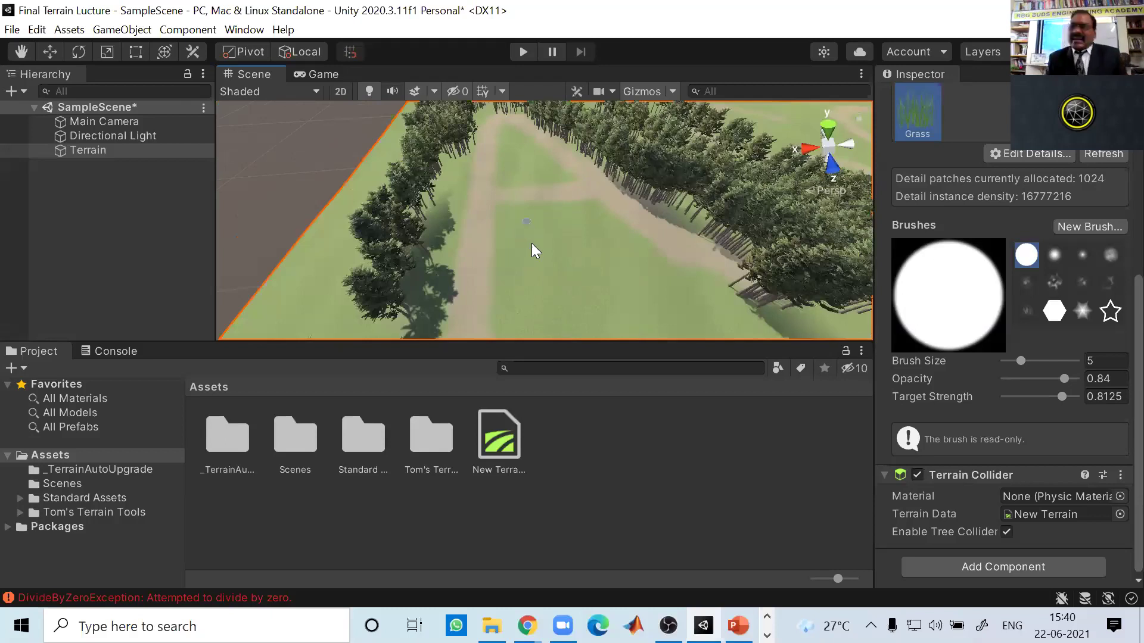
scroll(566, 229, "up", 3)
scroll(470, 207, "up", 2)
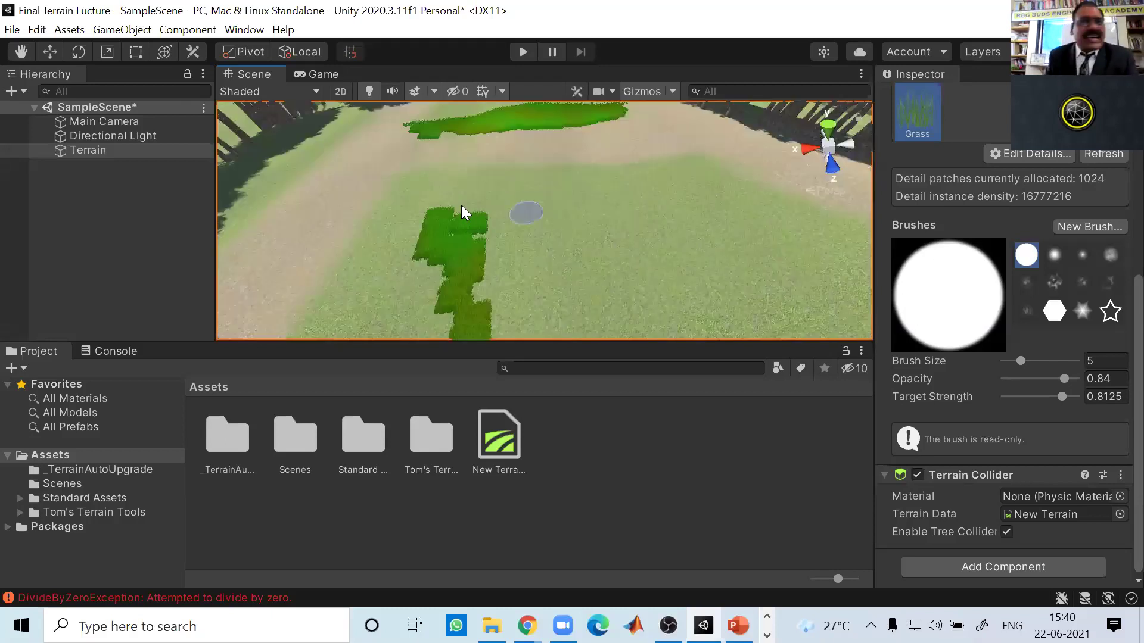
left_click_drag(1021, 360, 1042, 360)
mouse_move(611, 259)
left_mouse_down()
mouse_move(548, 236)
mouse_move(445, 228)
mouse_move(444, 214)
mouse_move(650, 216)
mouse_move(704, 201)
mouse_move(772, 270)
mouse_move(773, 297)
mouse_move(528, 323)
left_mouse_up()
Maximize the Scene view and examine the painted grass patches and conifer rows from above and at ground level
right_click(249, 72)
left_click(321, 85)
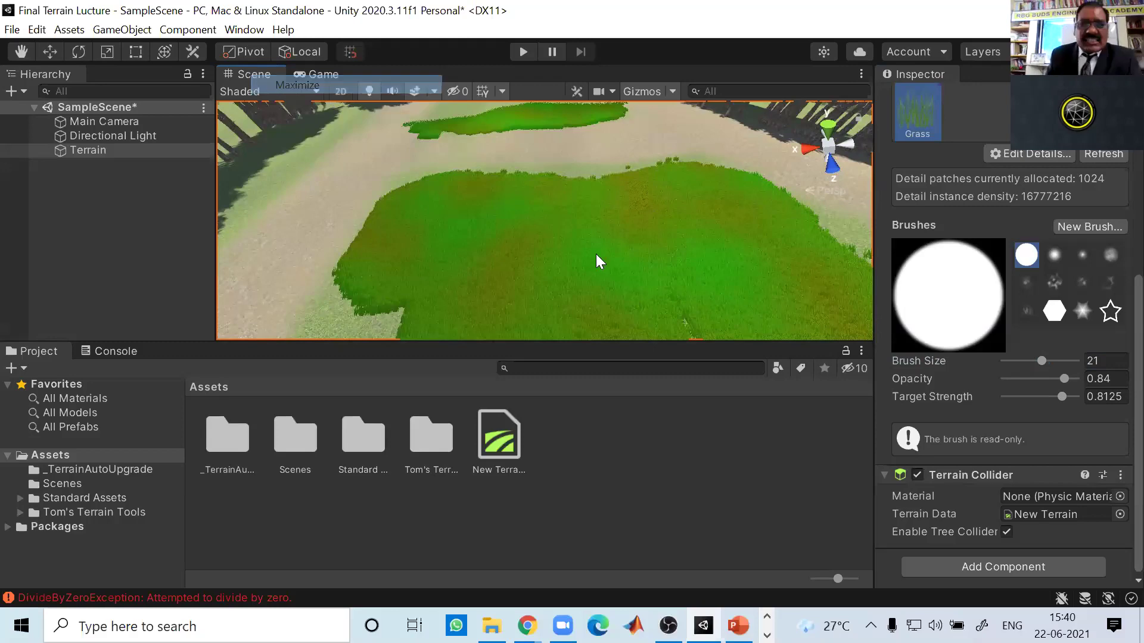
scroll(593, 245, "down", 6)
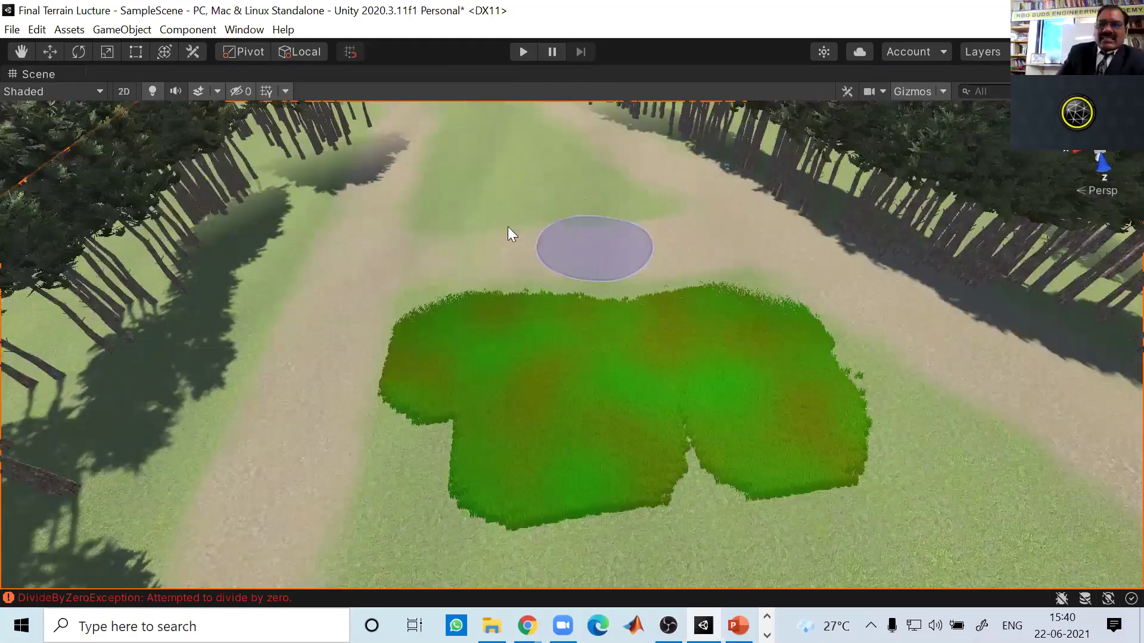
scroll(526, 230, "down", 8)
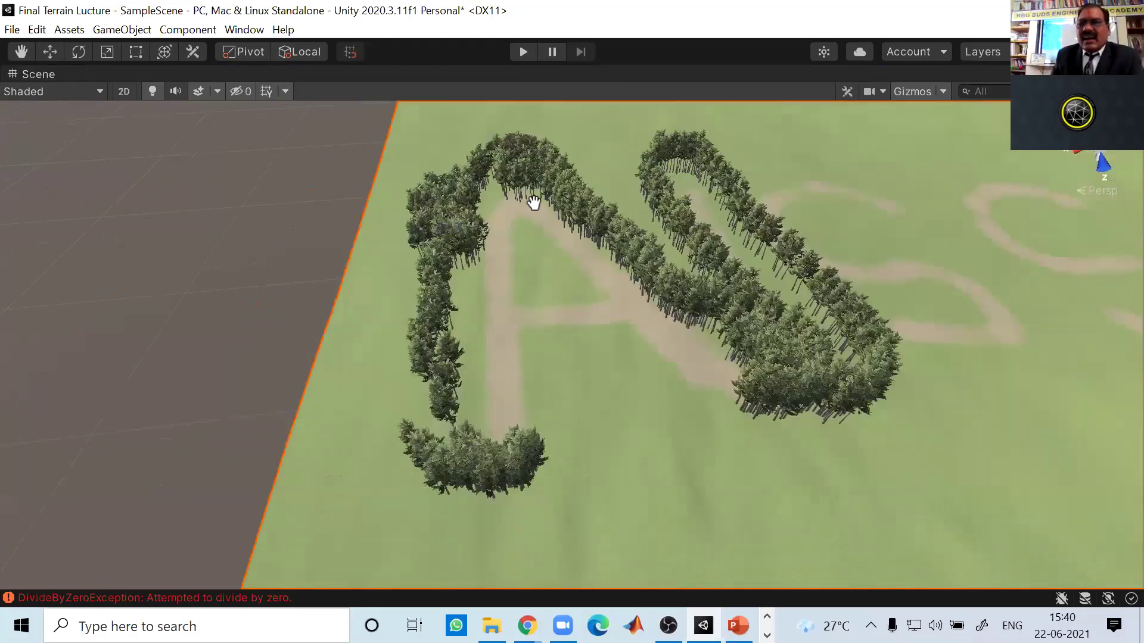
scroll(536, 216, "up", 6)
scroll(527, 202, "up", 10)
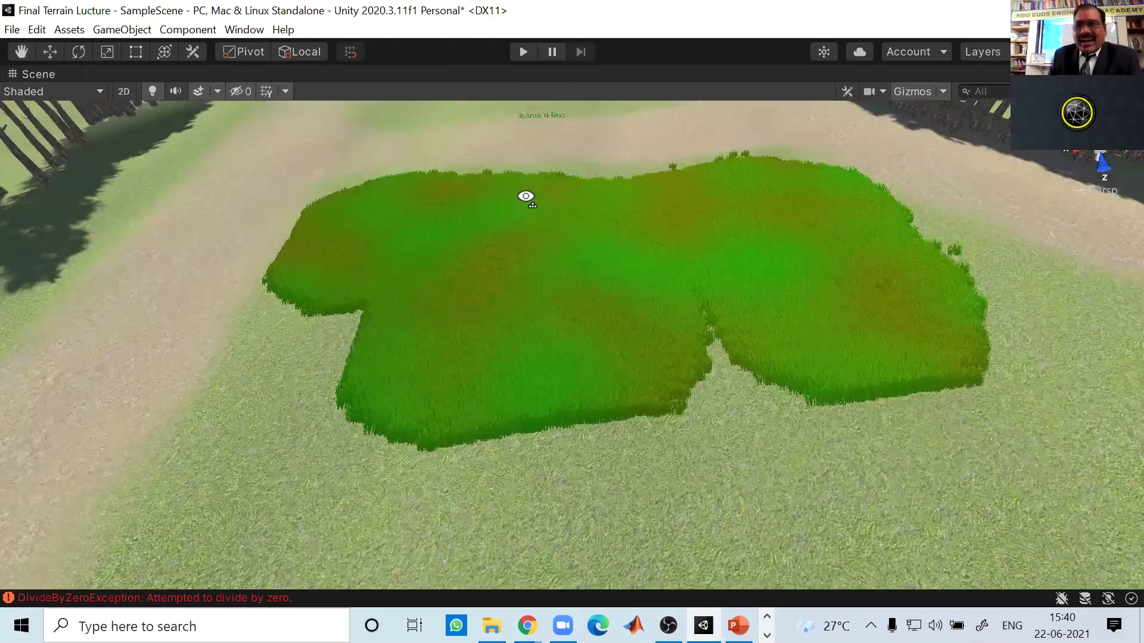
scroll(577, 256, "up", 5)
scroll(577, 256, "down", 10)
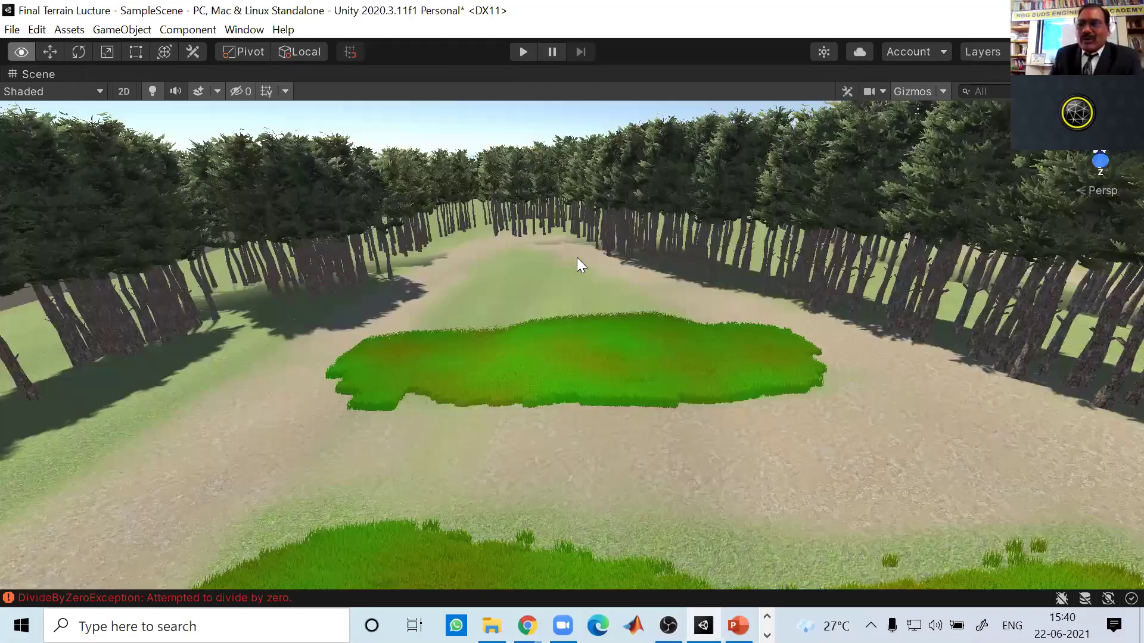
middle_click_drag(577, 257, 574, 257)
scroll(572, 268, "up", 3)
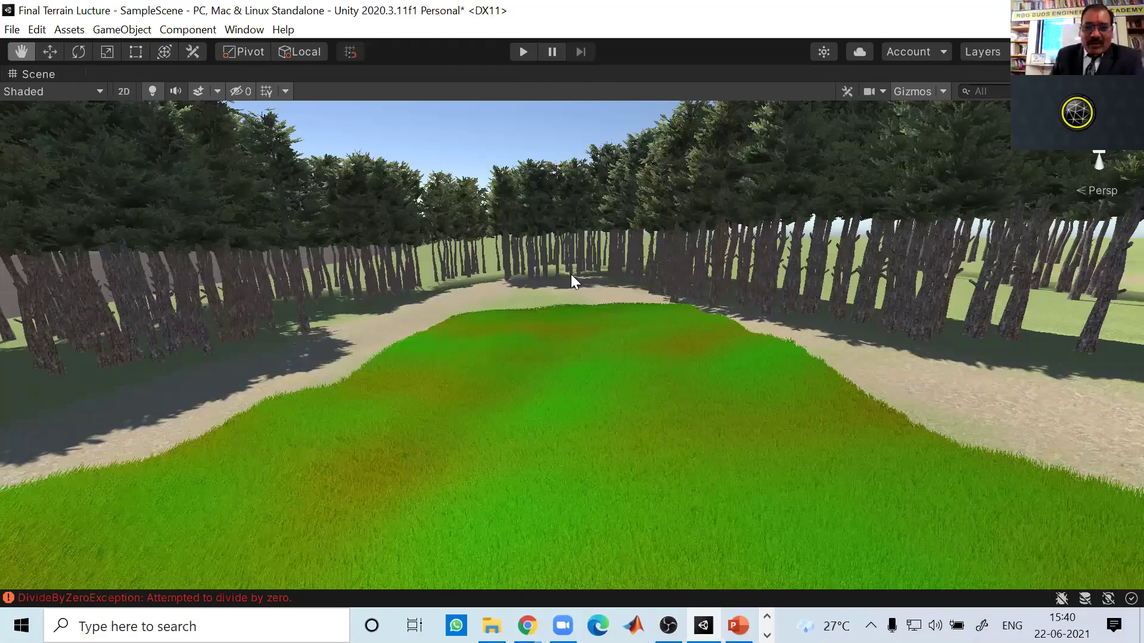
scroll(567, 278, "up", 5)
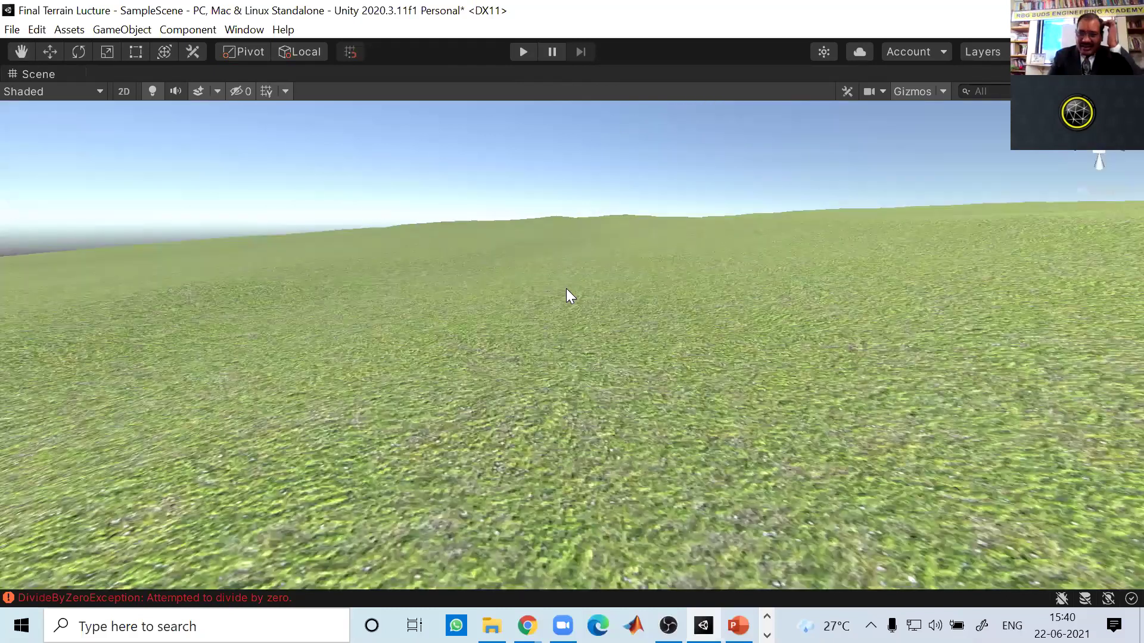
middle_click_drag(566, 288, 521, 321)
scroll(546, 324, "down", 3)
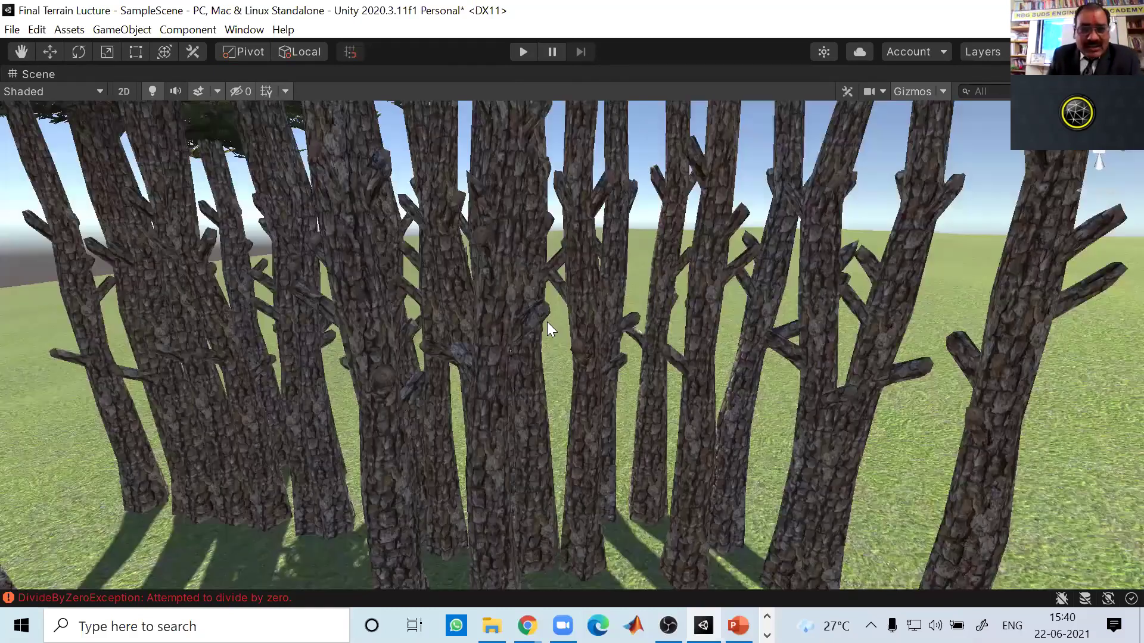
Examine the conifer rows and painted grass patches from above, then restore the Scene view to the normal editor layout
scroll(560, 339, "down", 3)
scroll(536, 357, "down", 3)
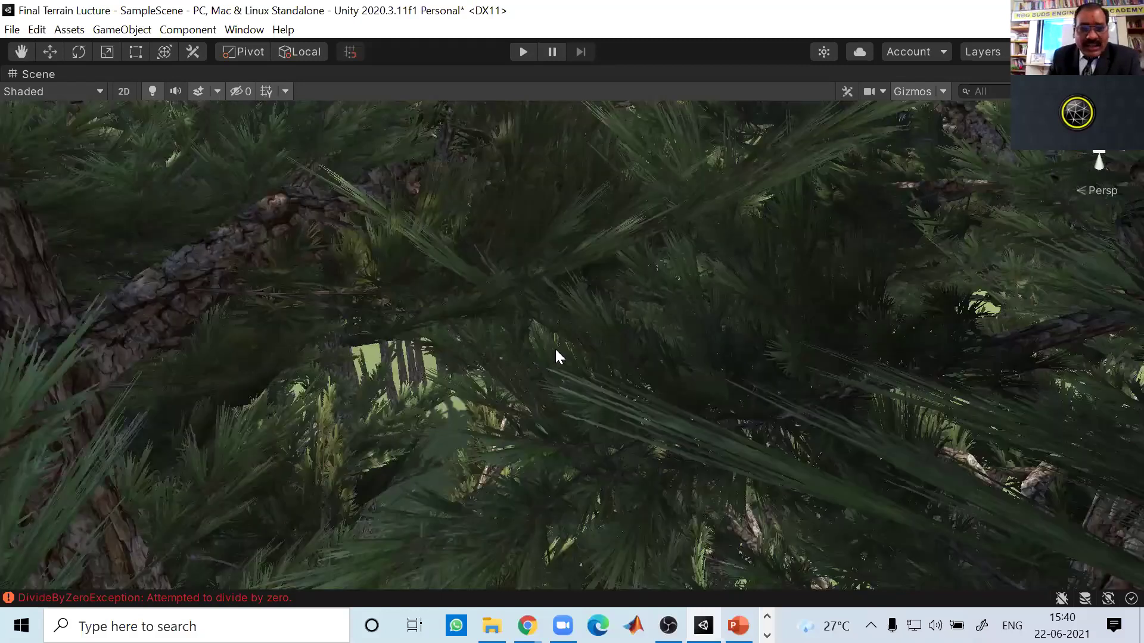
scroll(590, 352, "down", 4)
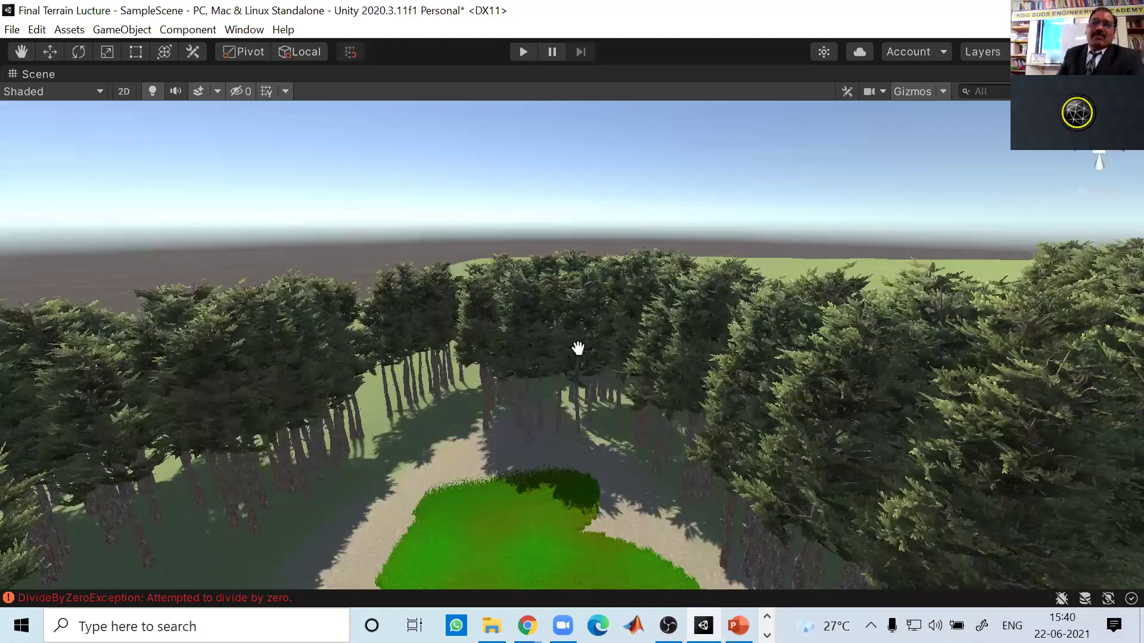
scroll(587, 352, "up", 3)
left_click_drag(664, 420, 625, 396)
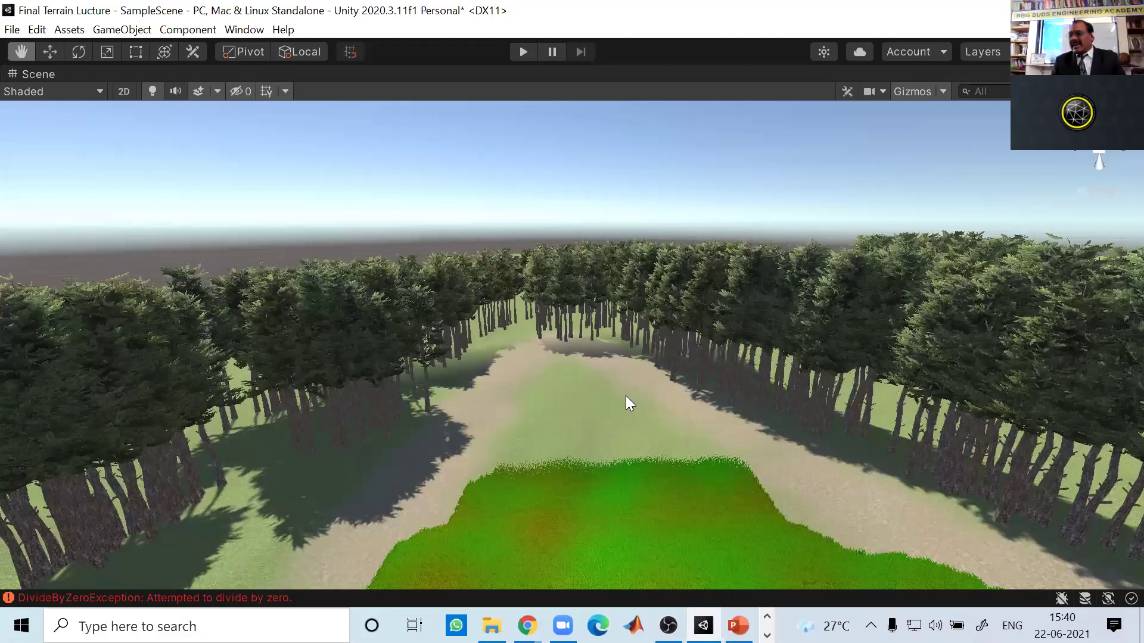
scroll(648, 327, "down", 2)
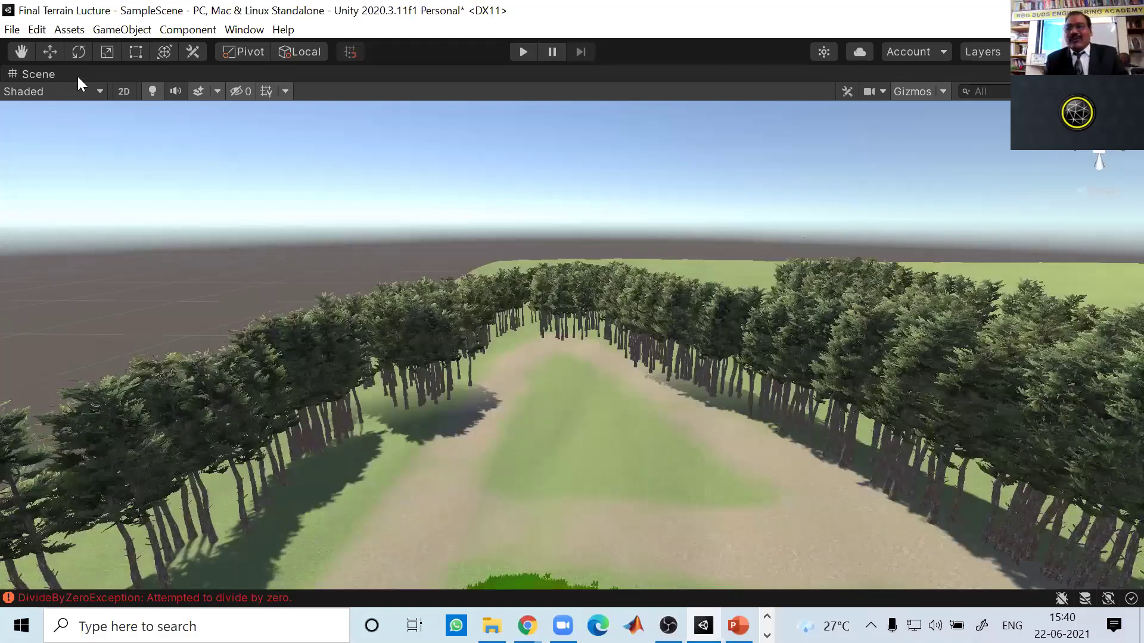
right_click(39, 72)
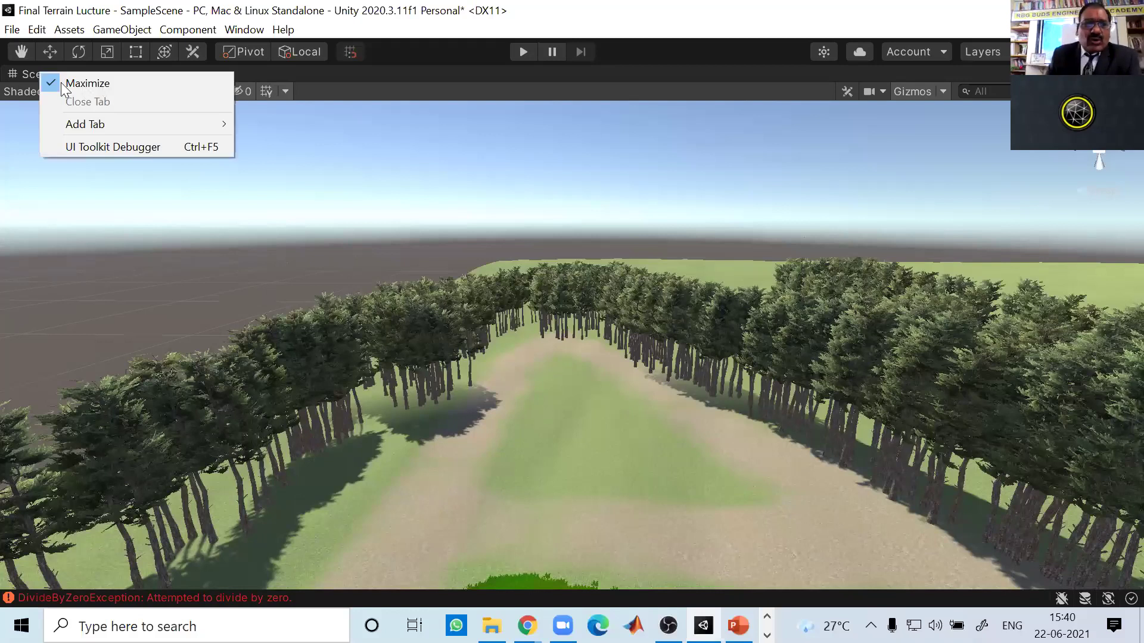
left_click(61, 82)
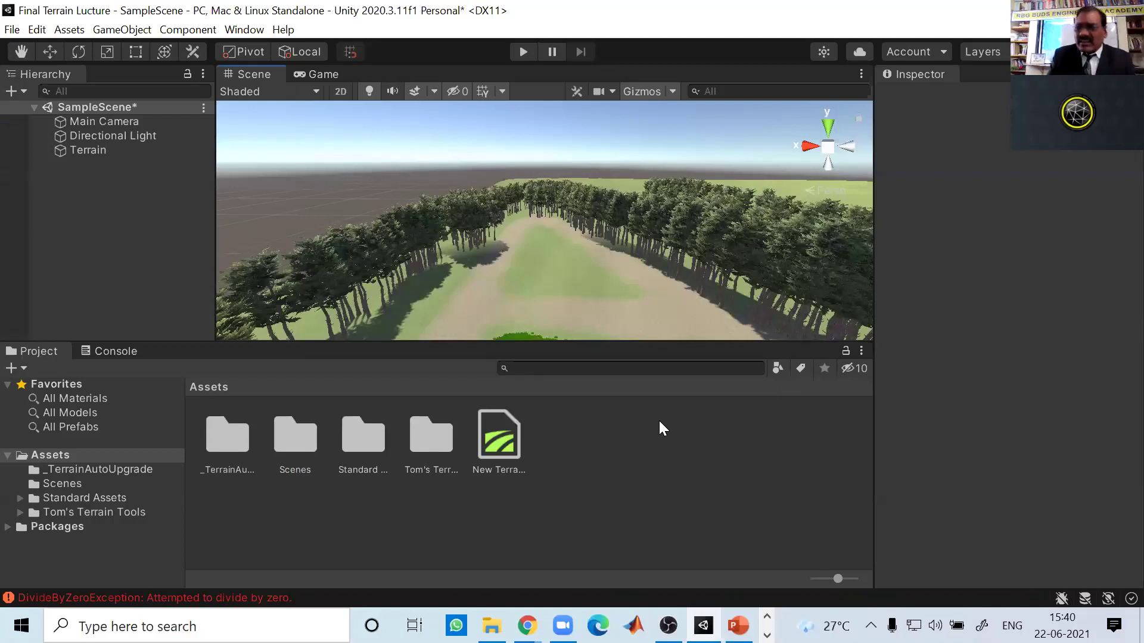
left_click_drag(668, 240, 607, 287, "alt")
scroll(660, 271, "down", 8)
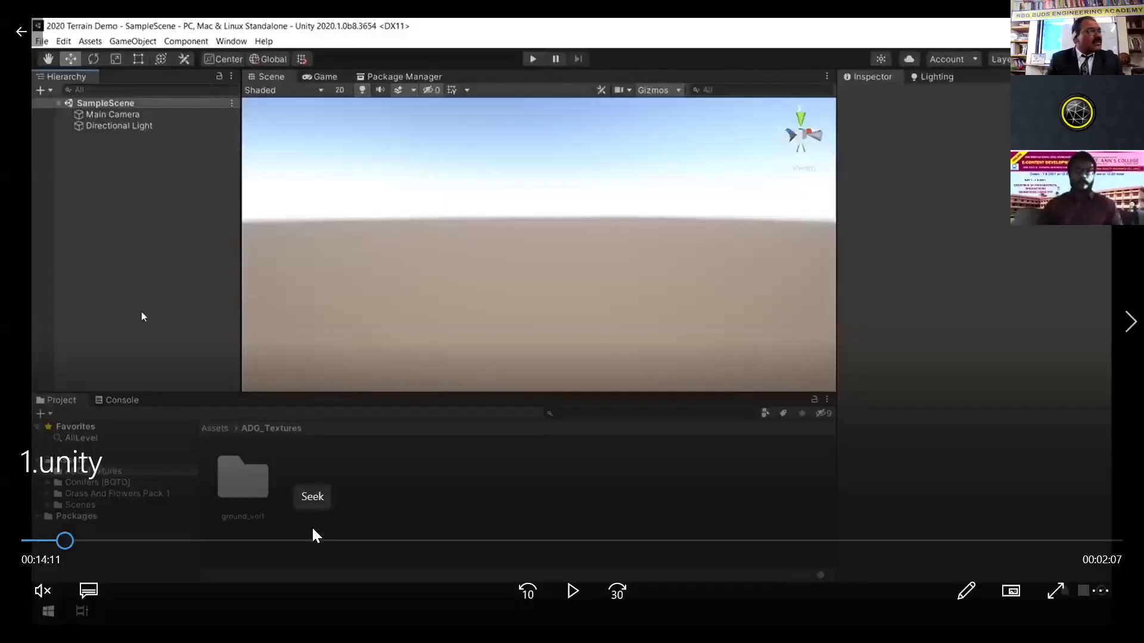
Switch to the 1.unity tutorial video and review its parts on getting Asset Store packs and importing them for the terrain
left_click(312, 533)
left_click(519, 539)
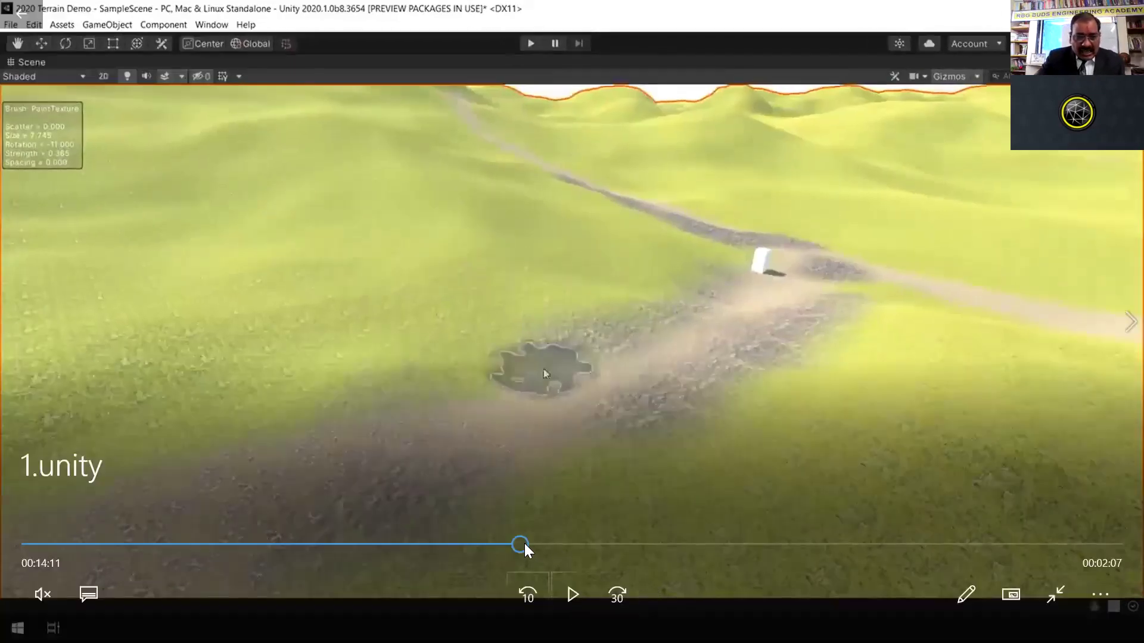
left_click_drag(522, 544, 169, 542)
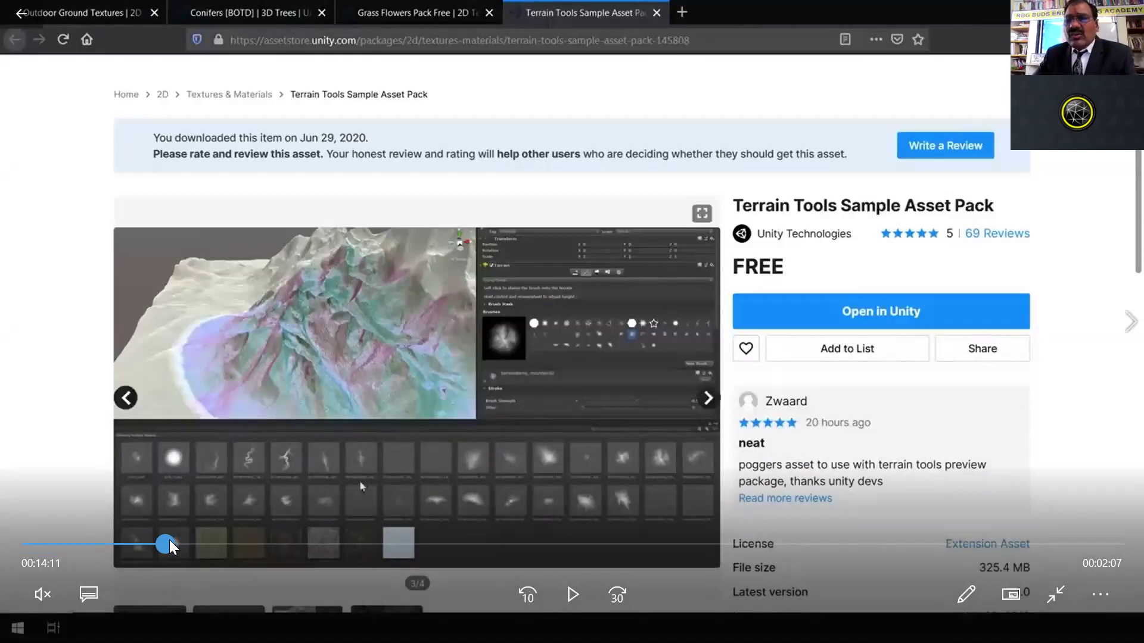
left_click_drag(169, 540, 187, 541)
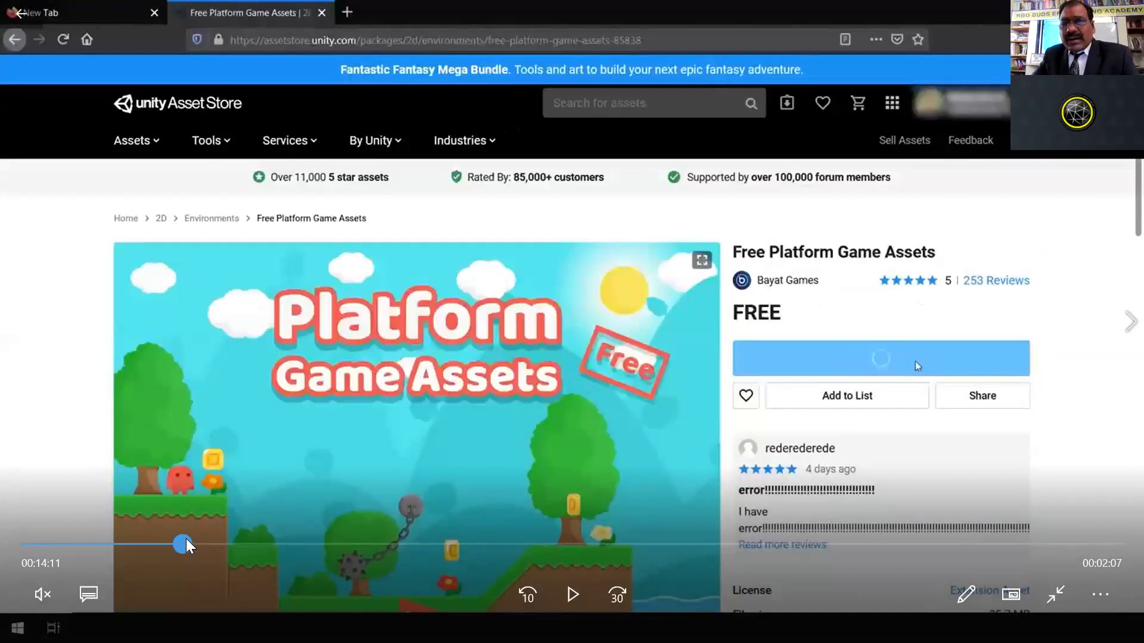
left_click_drag(186, 539, 195, 538)
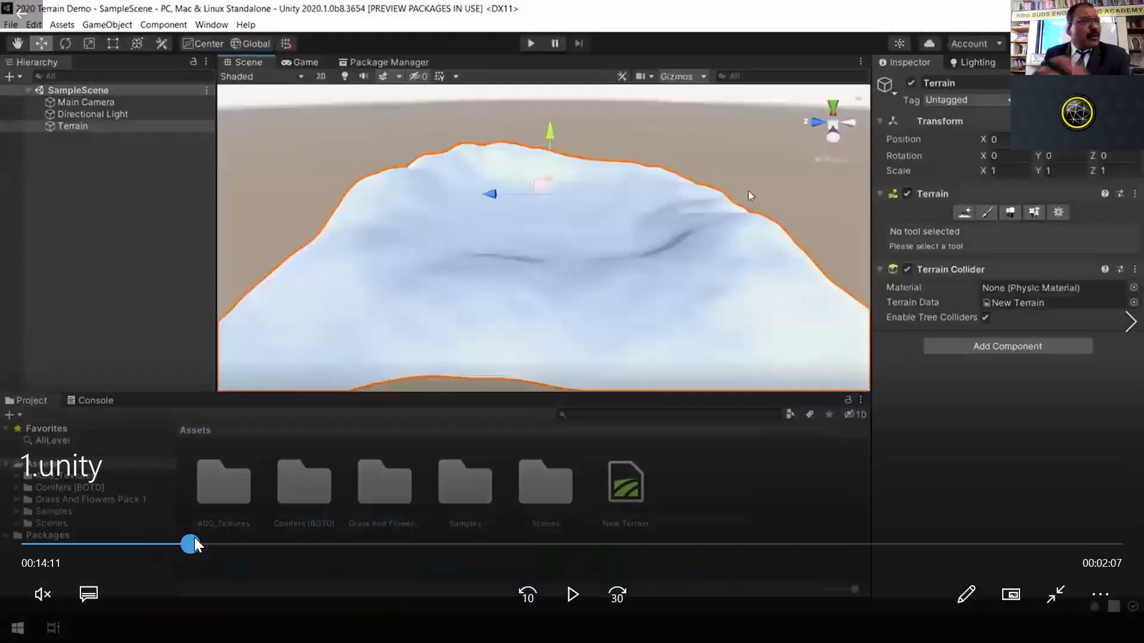
Skim the tutorial video from the terrain layer setup through the grass material, path texturing and tree painting towards its end
left_click_drag(202, 538, 322, 543)
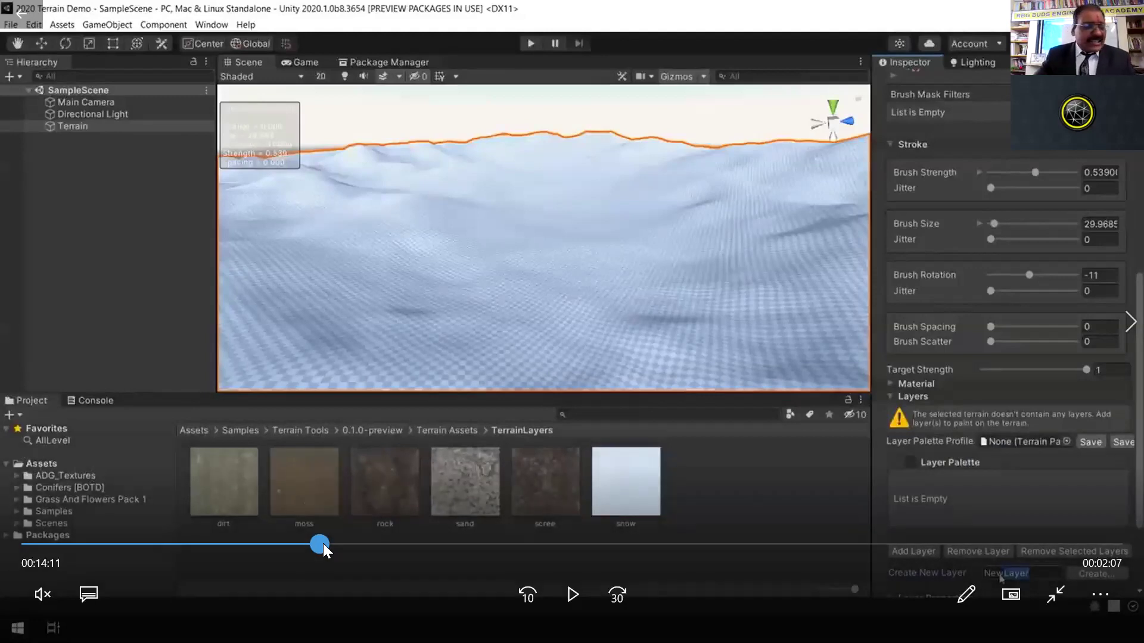
left_click_drag(323, 543, 383, 548)
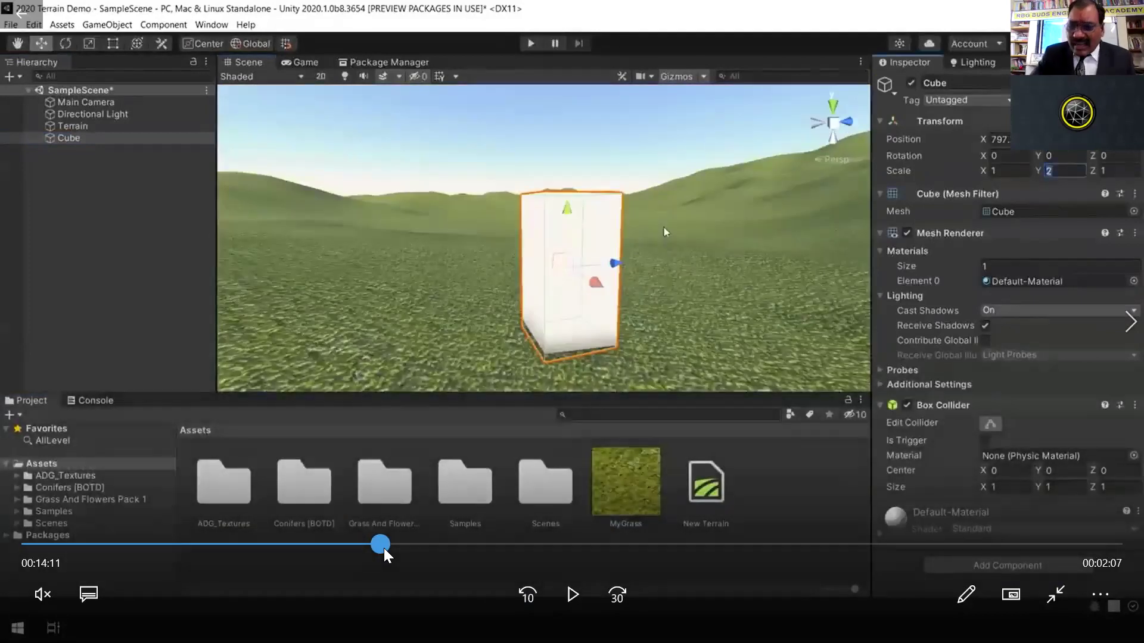
left_click_drag(384, 548, 408, 548)
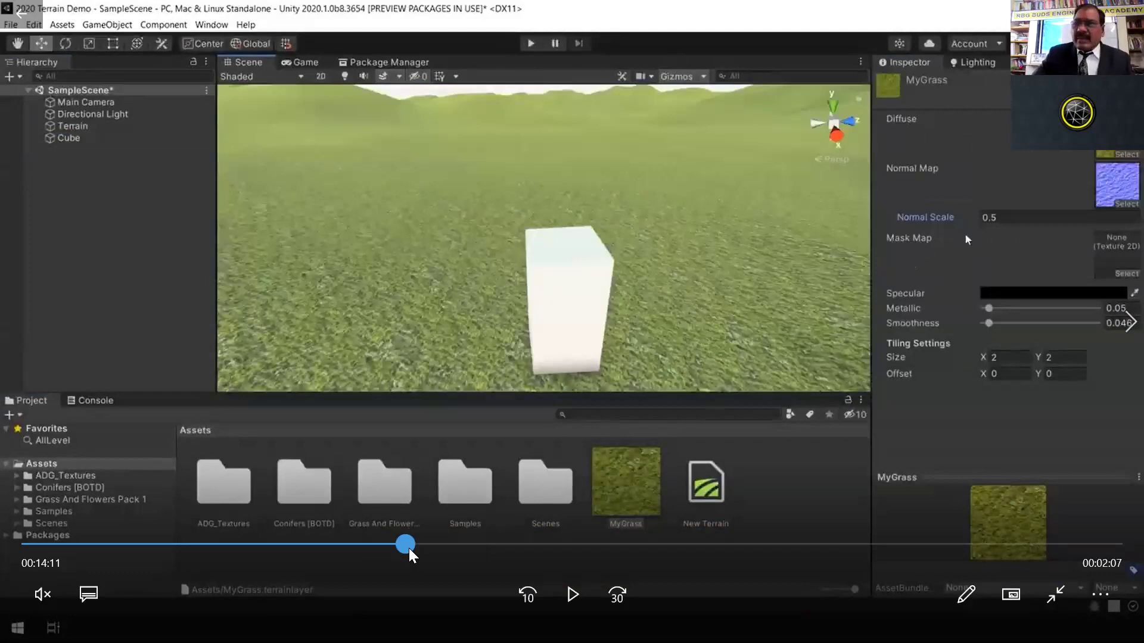
left_click_drag(409, 548, 506, 550)
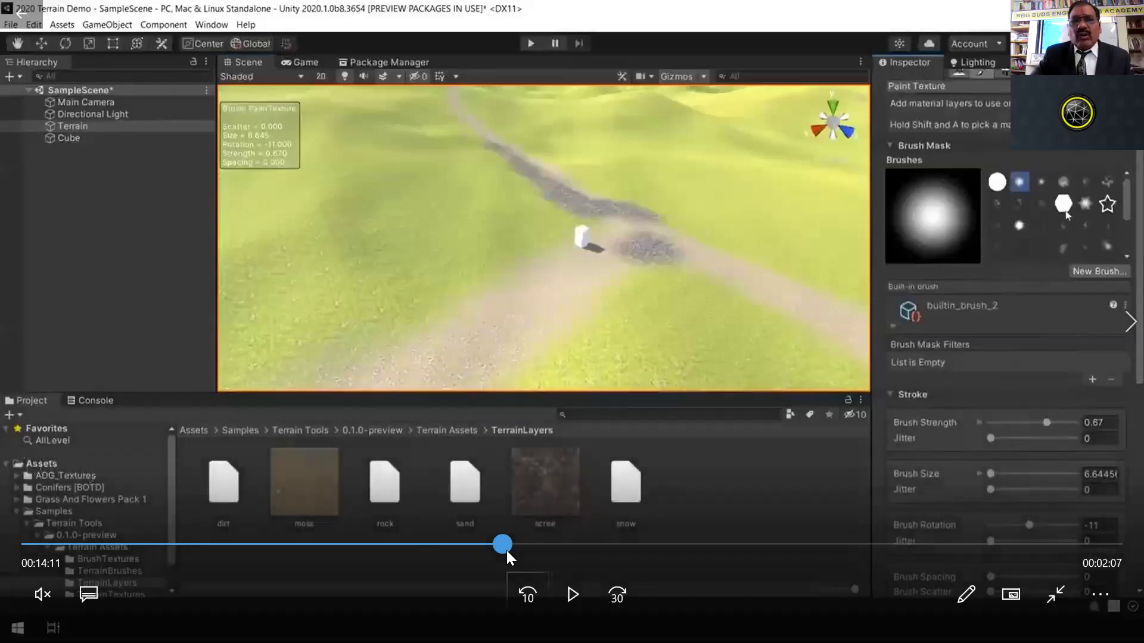
left_click_drag(506, 550, 563, 552)
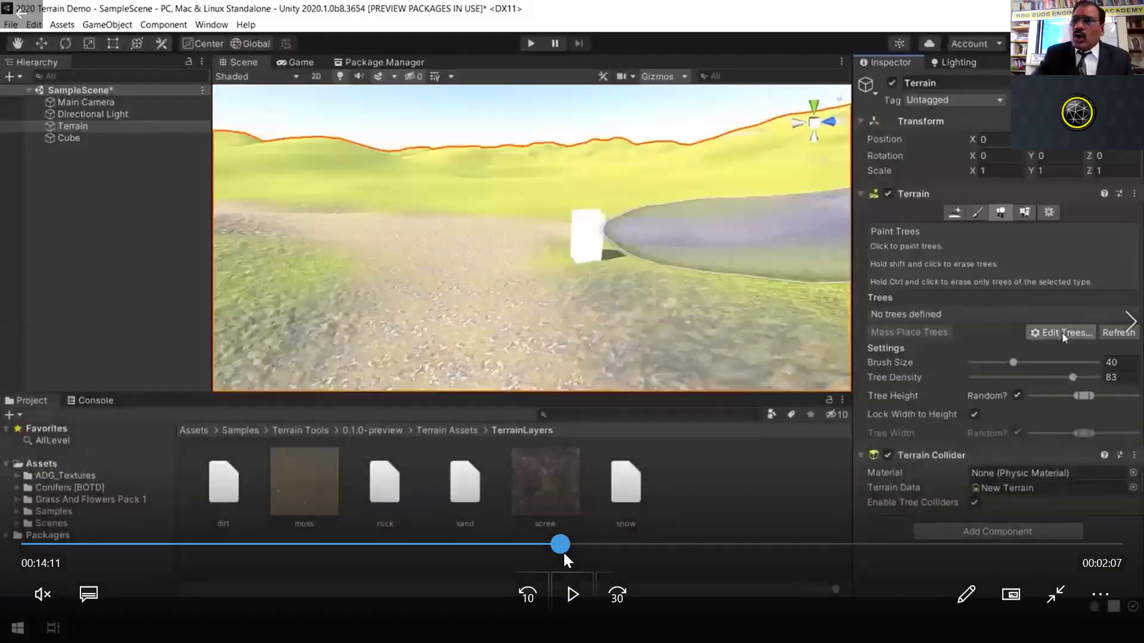
left_click_drag(563, 551, 672, 554)
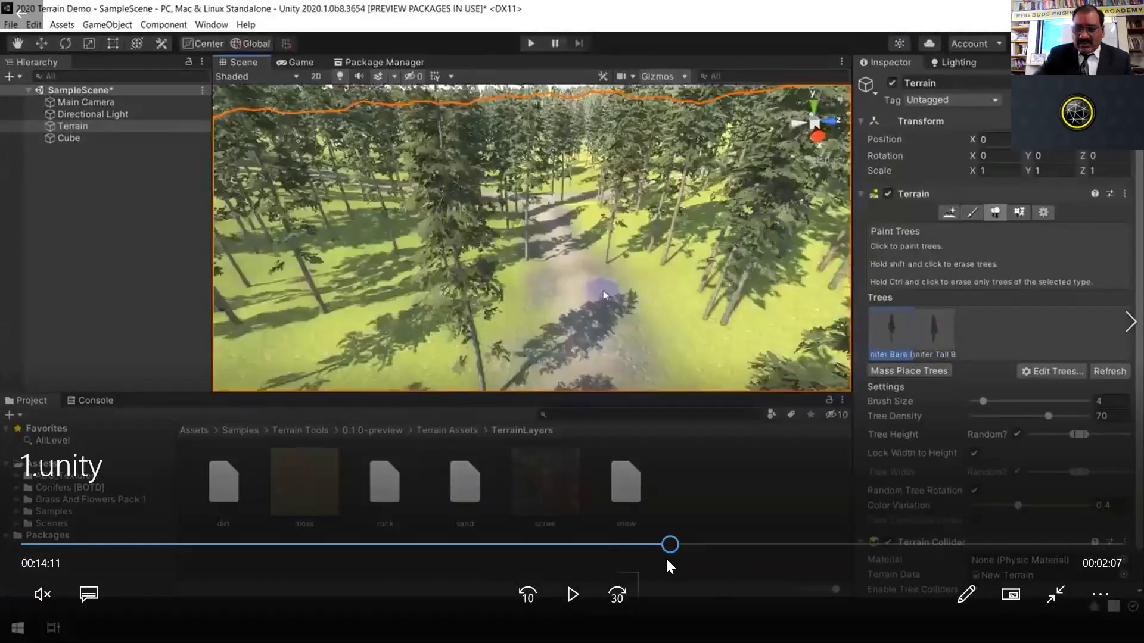
left_click_drag(724, 545, 974, 535)
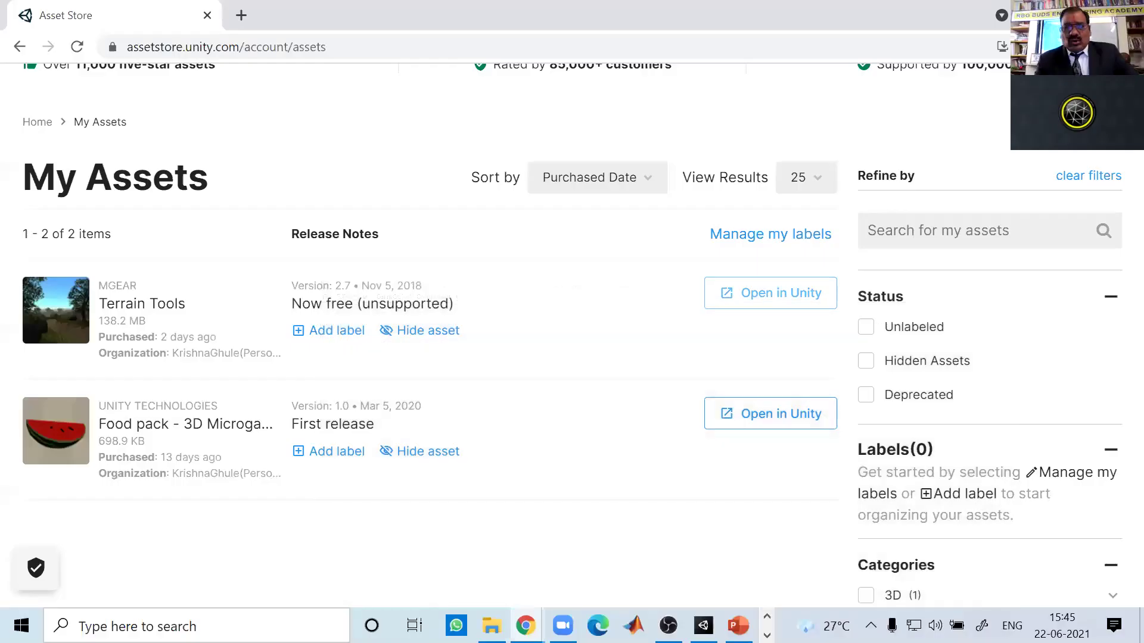
Show the desktop, go to the Final Presentation_AR folder inside the Day-2 folder, and open the 1.AR_PPT presentation
key("super+d")
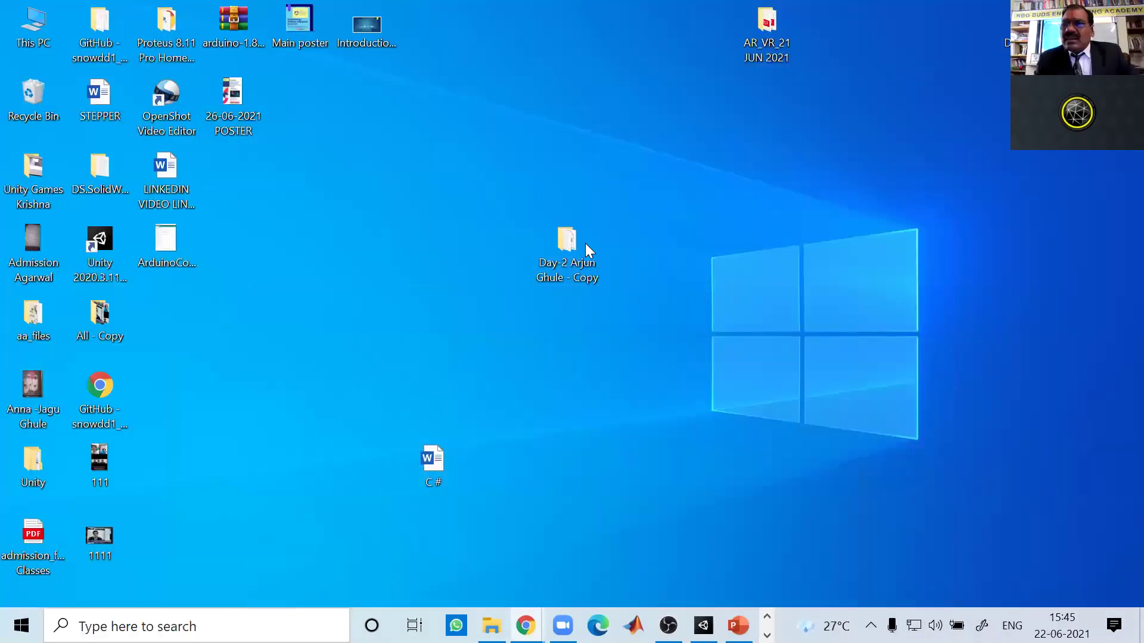
double_click(551, 266)
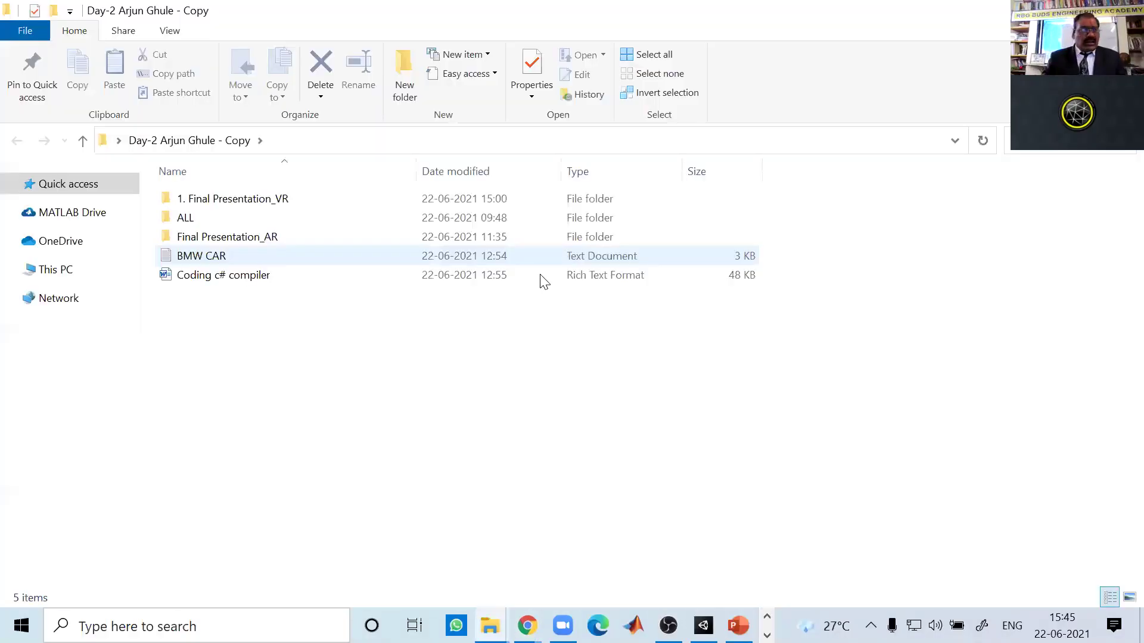
double_click(271, 238)
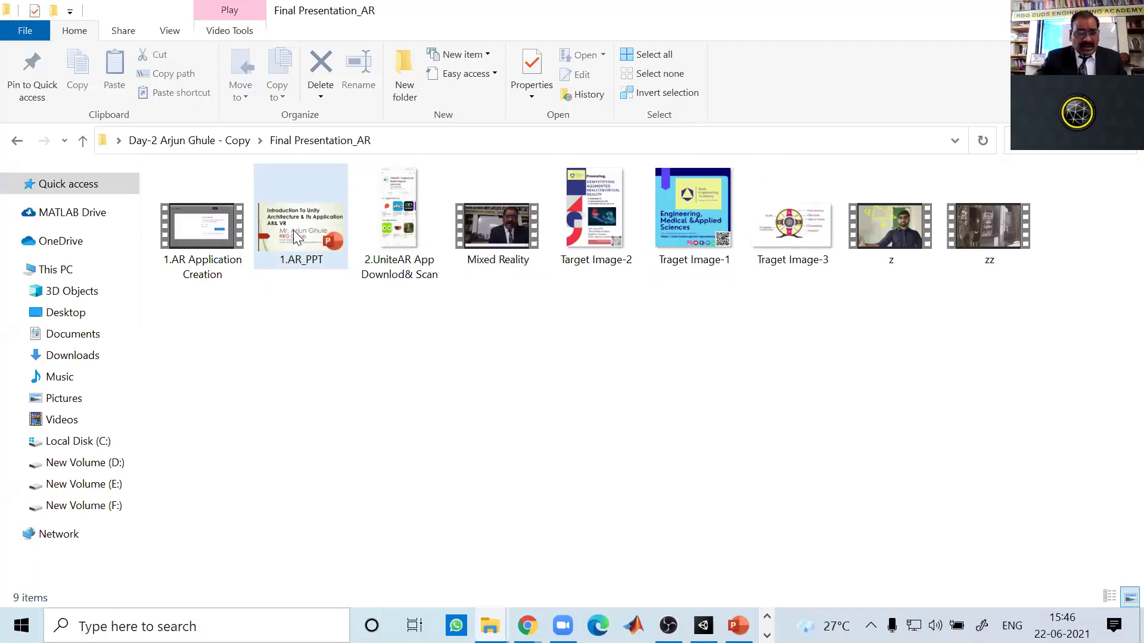
left_click(298, 224)
double_click(297, 224)
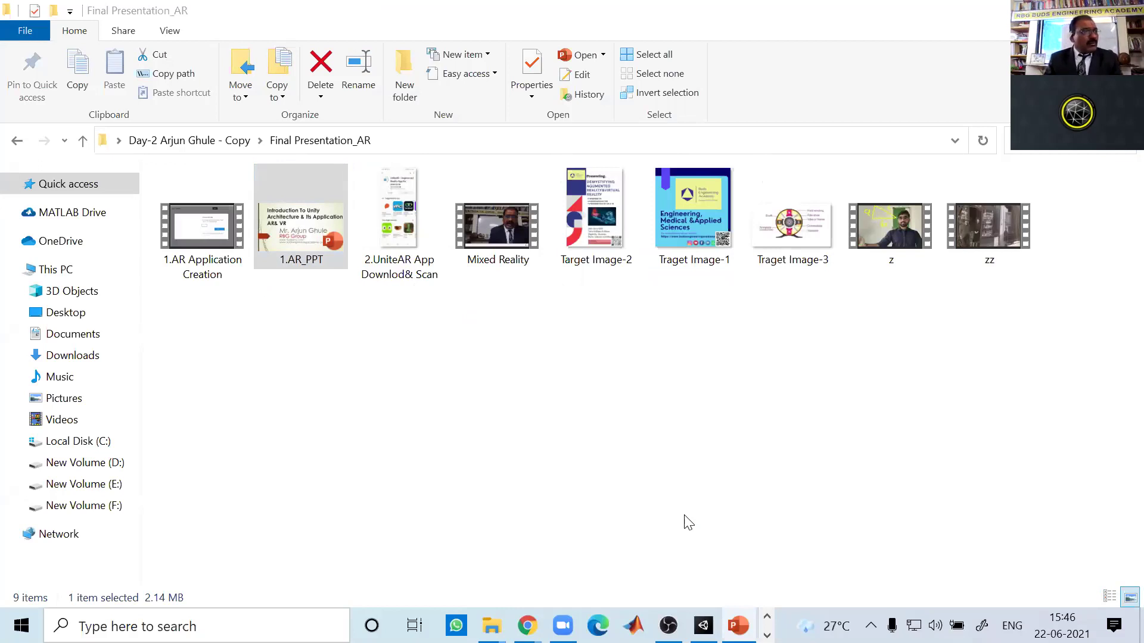
left_click(290, 239)
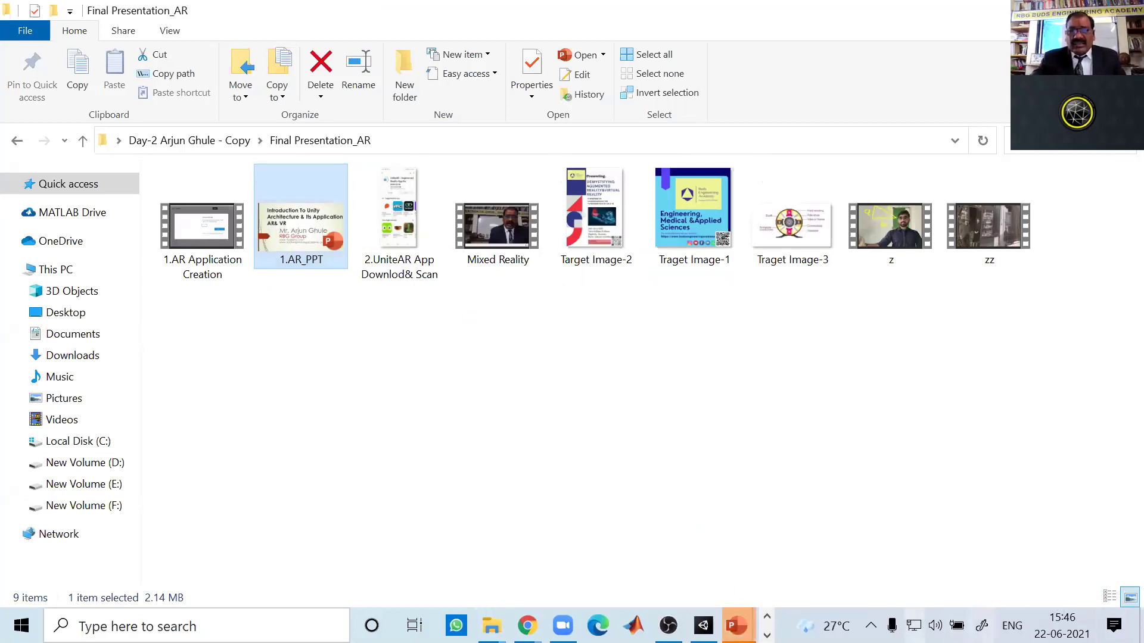
Open the zz video from the Final Presentation_AR folder and pause it near its start at the glowing street portal
left_click(999, 224)
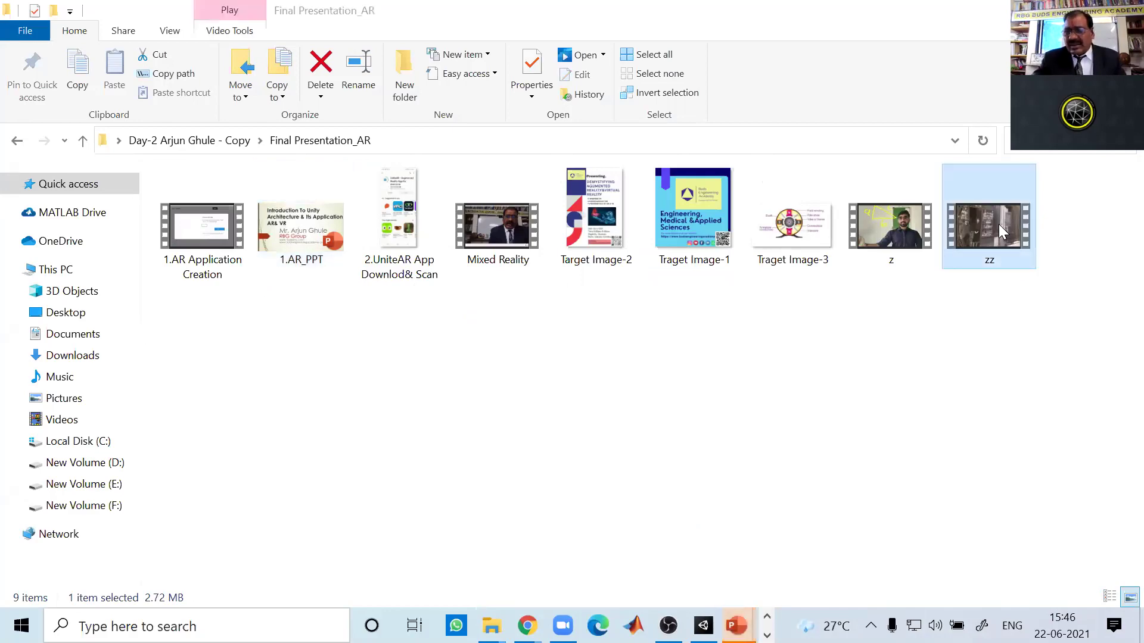
double_click(999, 224)
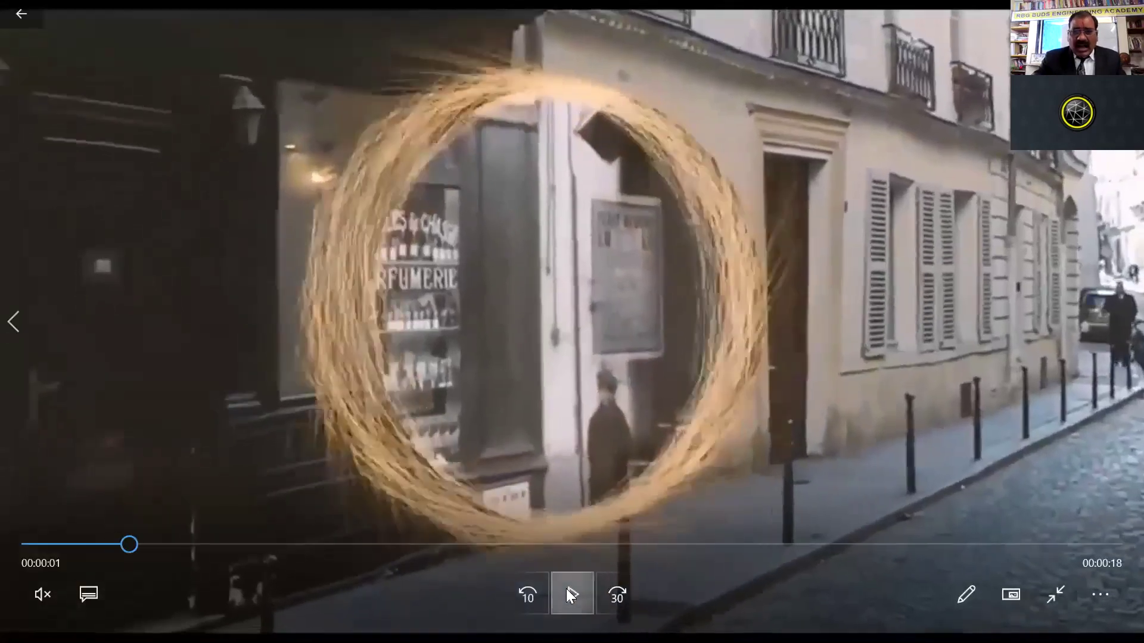
left_click(569, 594)
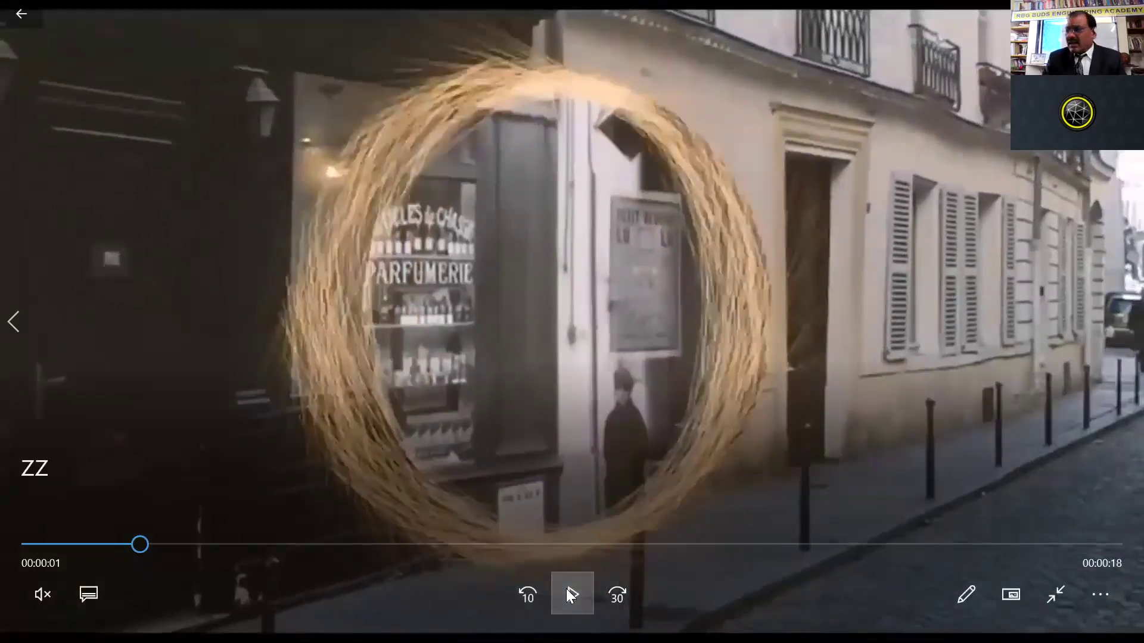